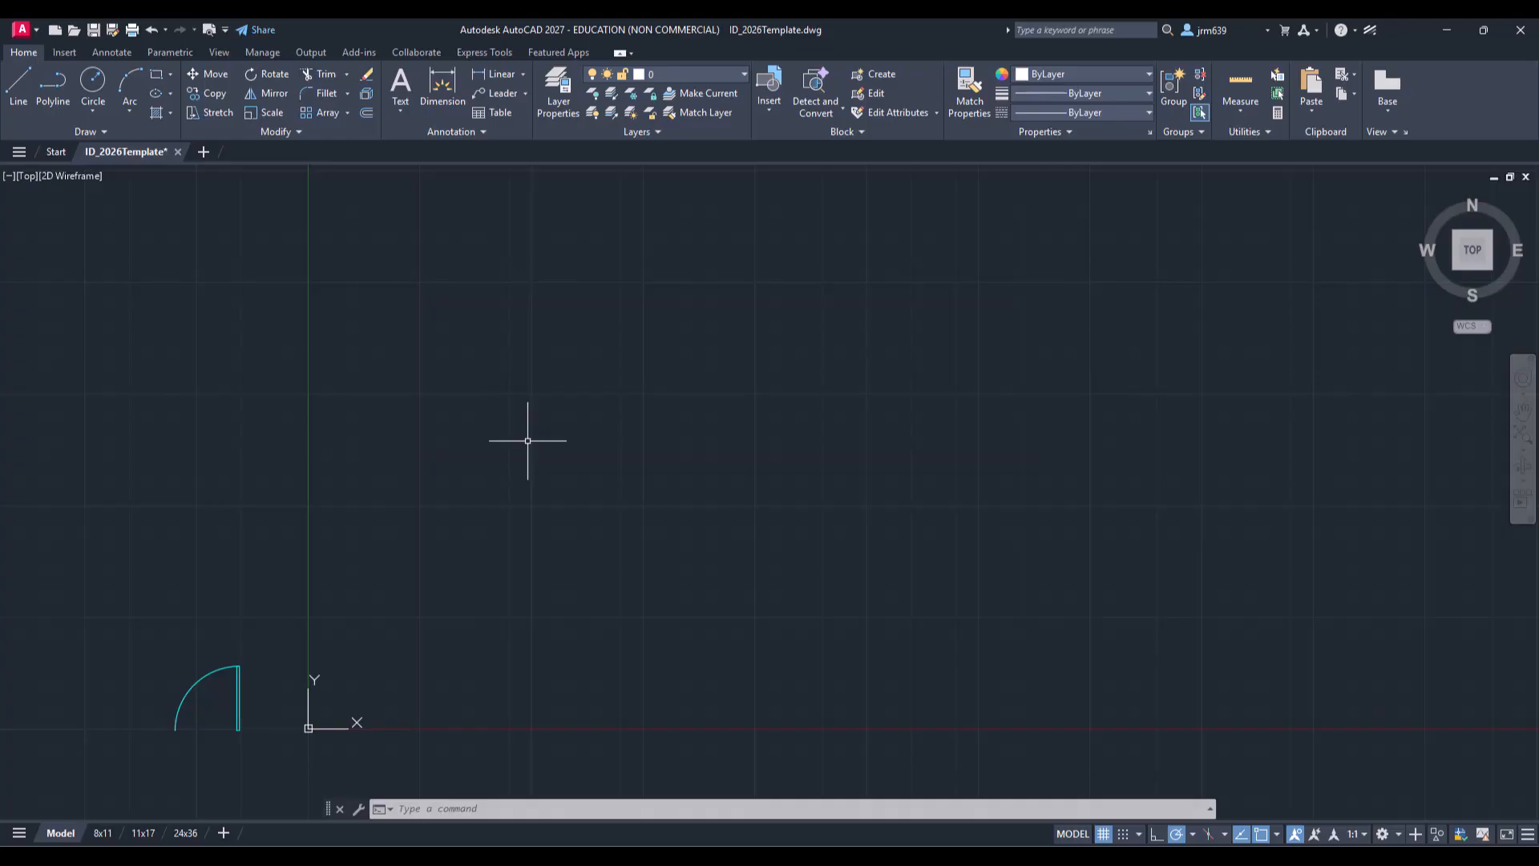
Step: Draw a rectangle by picking two opposite corners in the drawing area
left_click(156, 75)
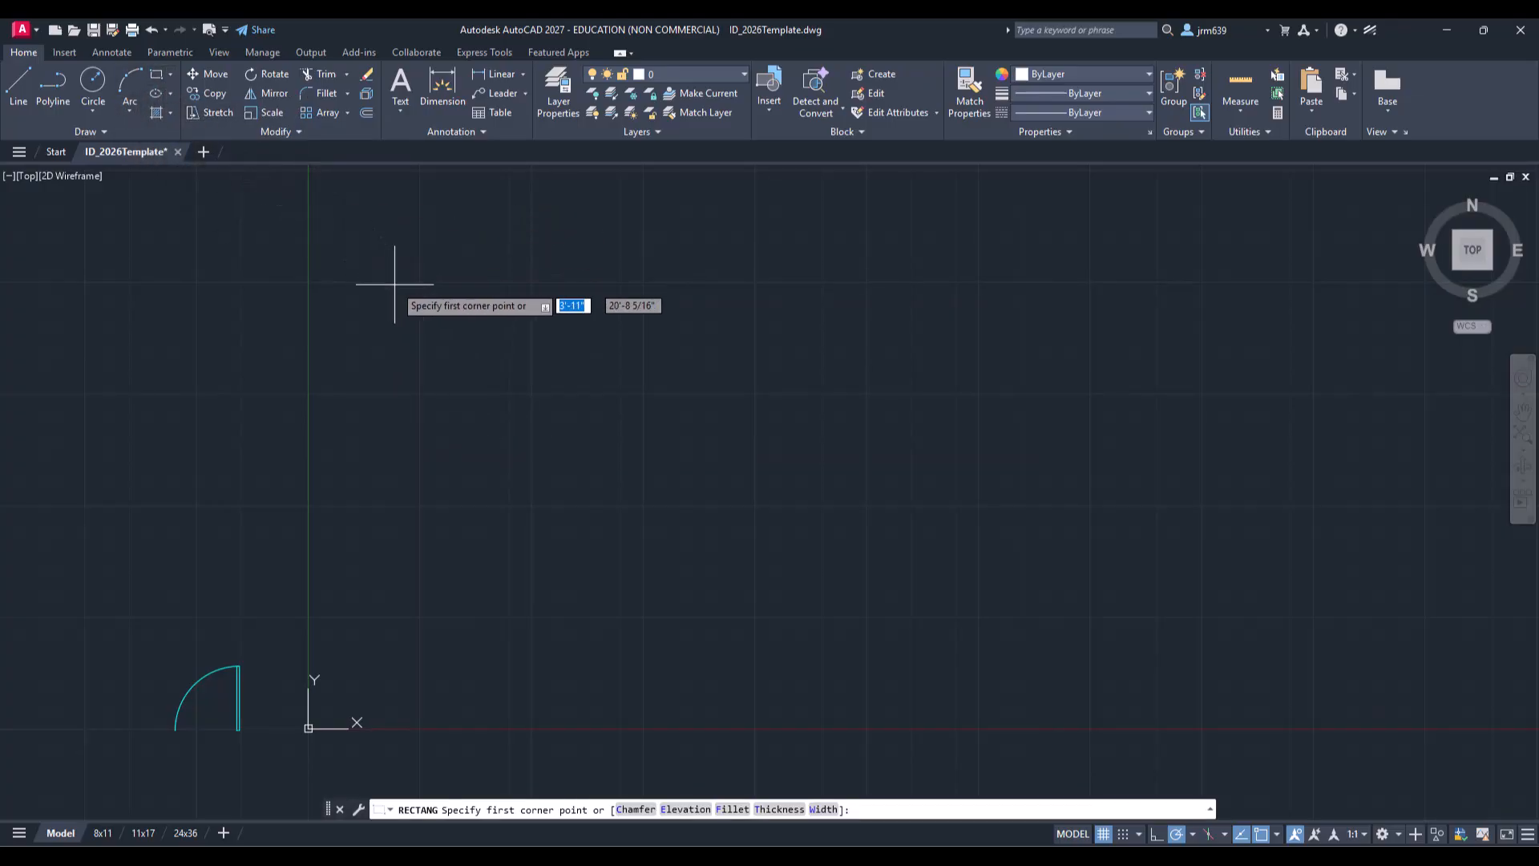
left_click(513, 348)
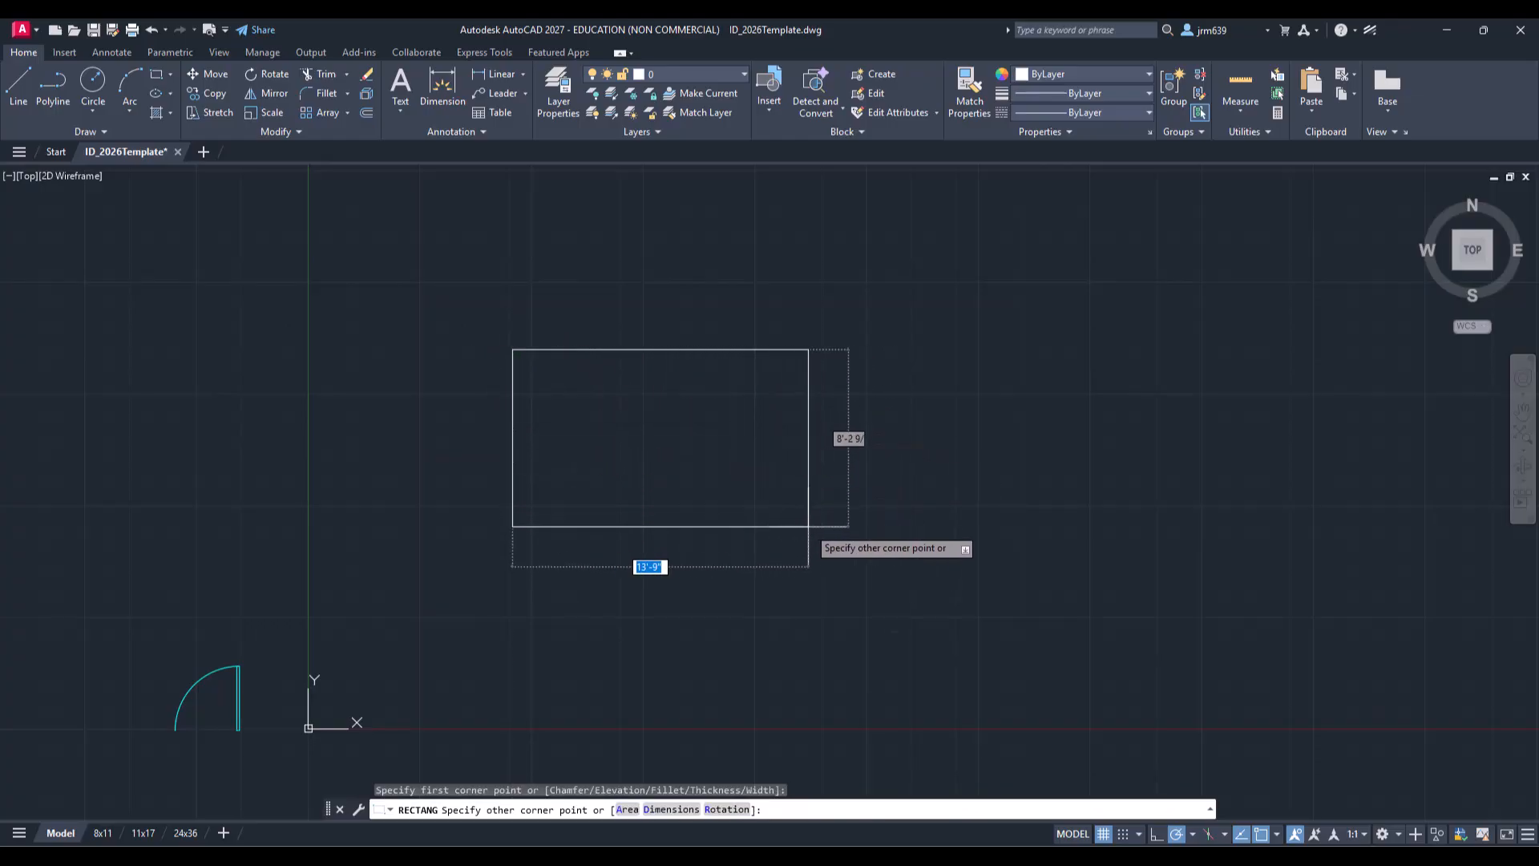
left_click(808, 531)
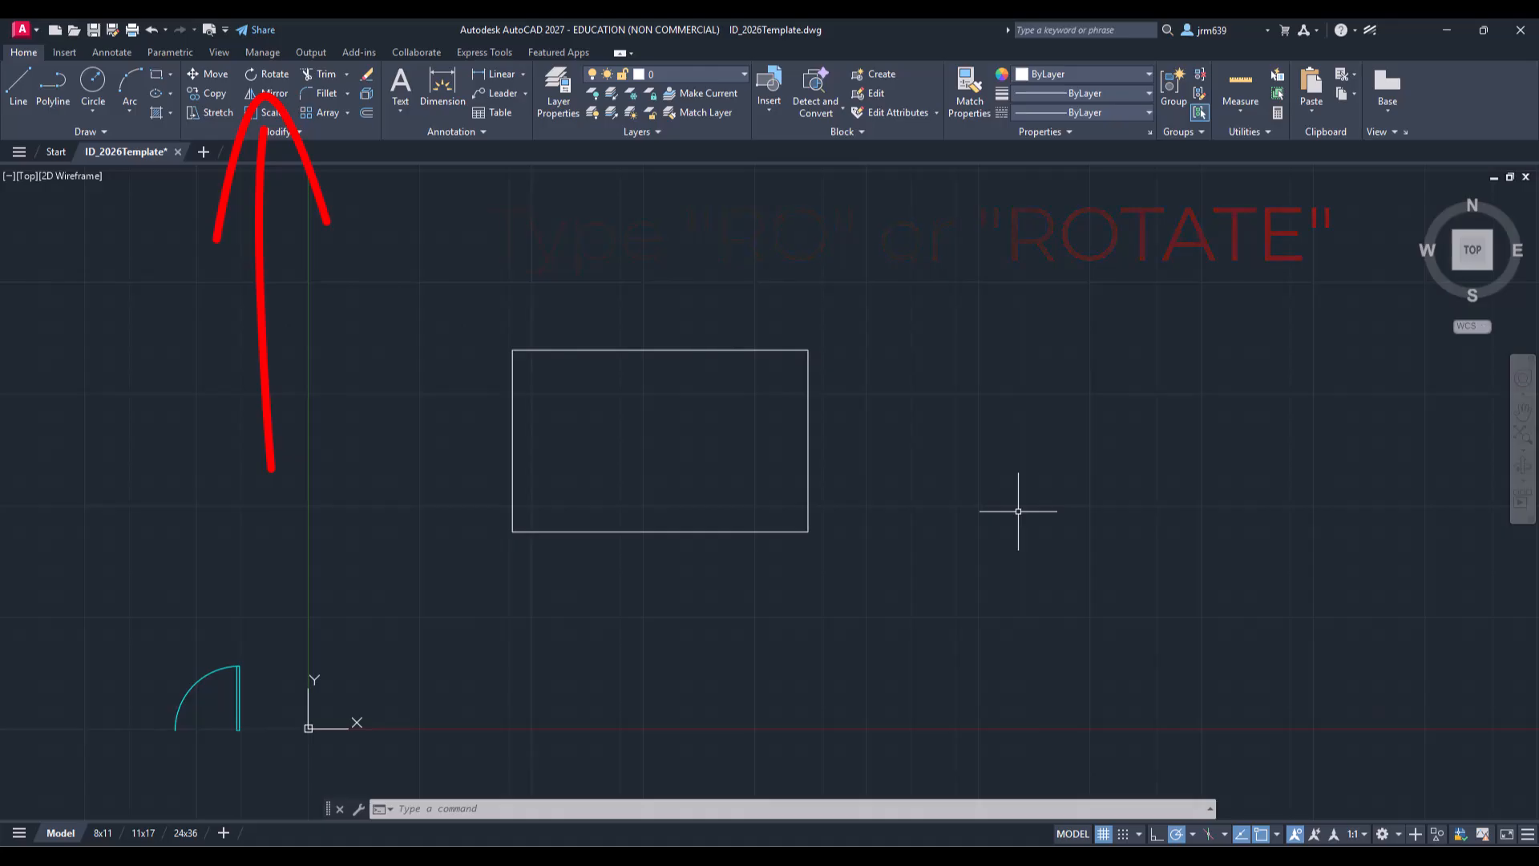
Step: Try rotating the rectangle freely about its lower-left corner, then undo the rotation
type("ro")
key("Return")
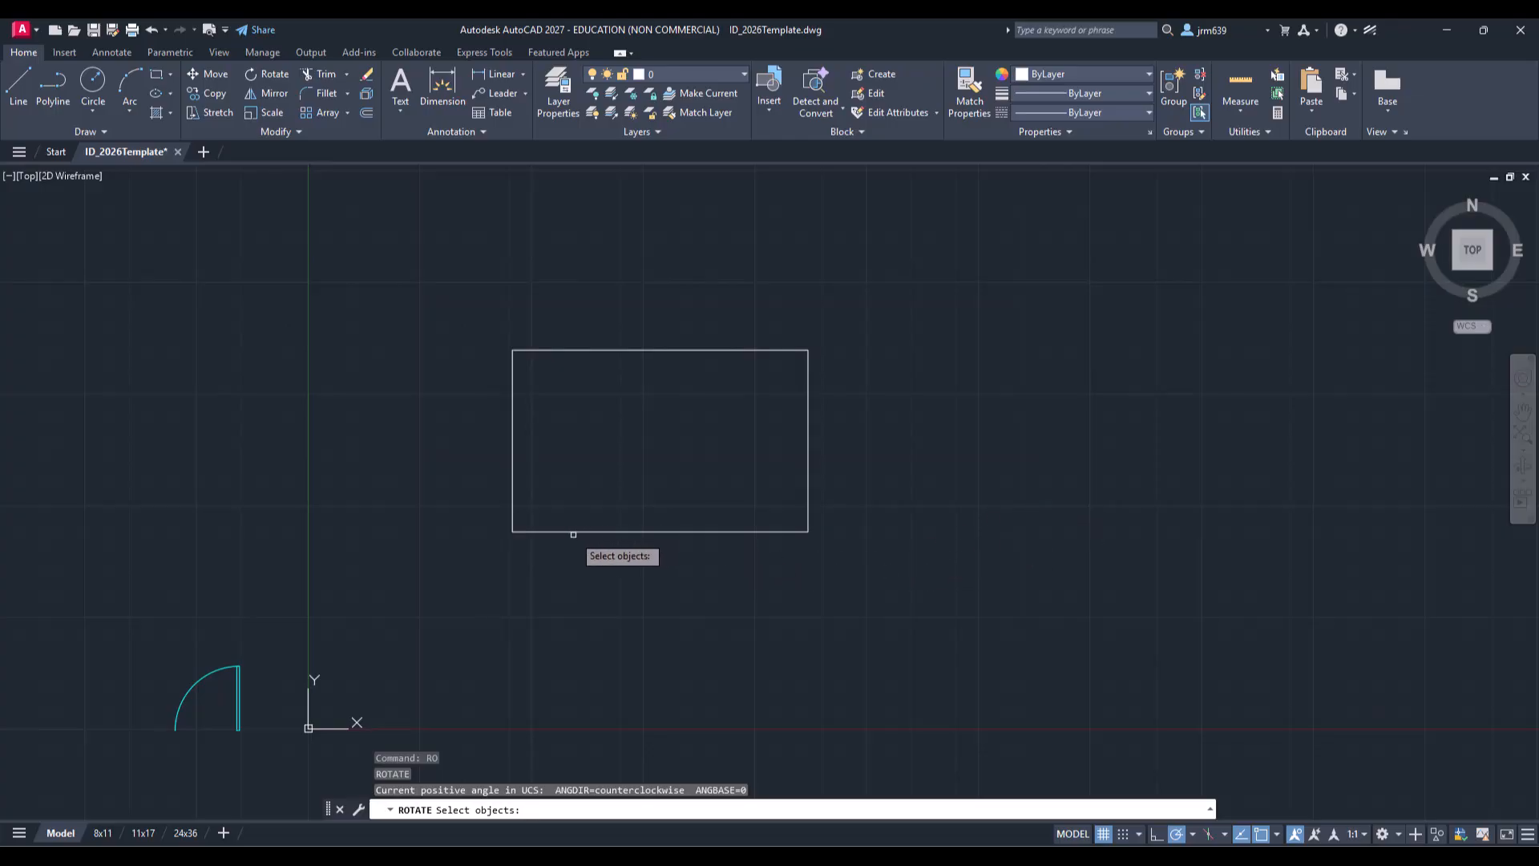
left_click(573, 532)
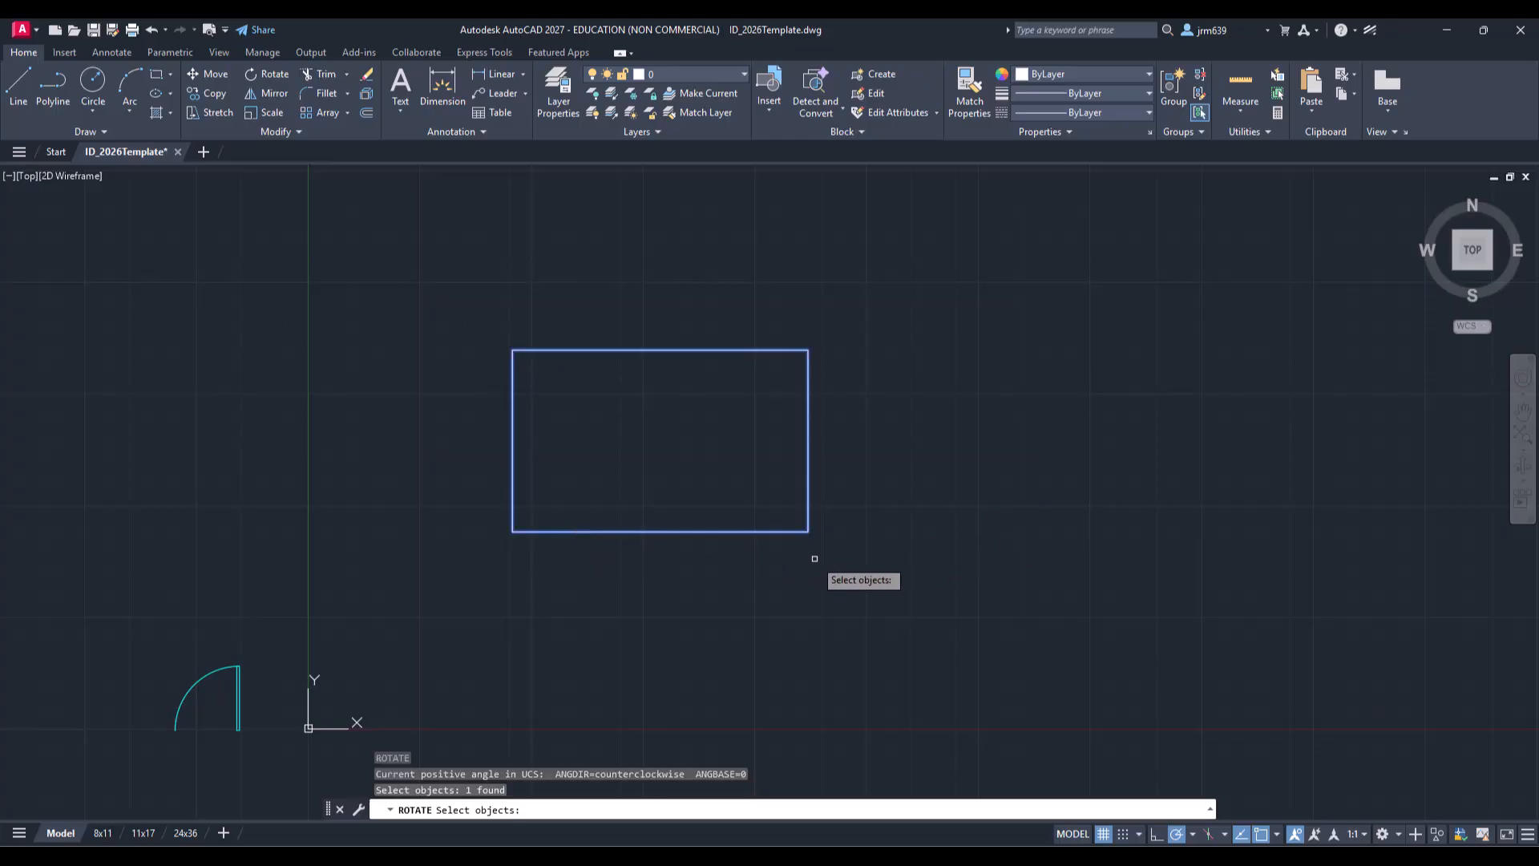
key("Return")
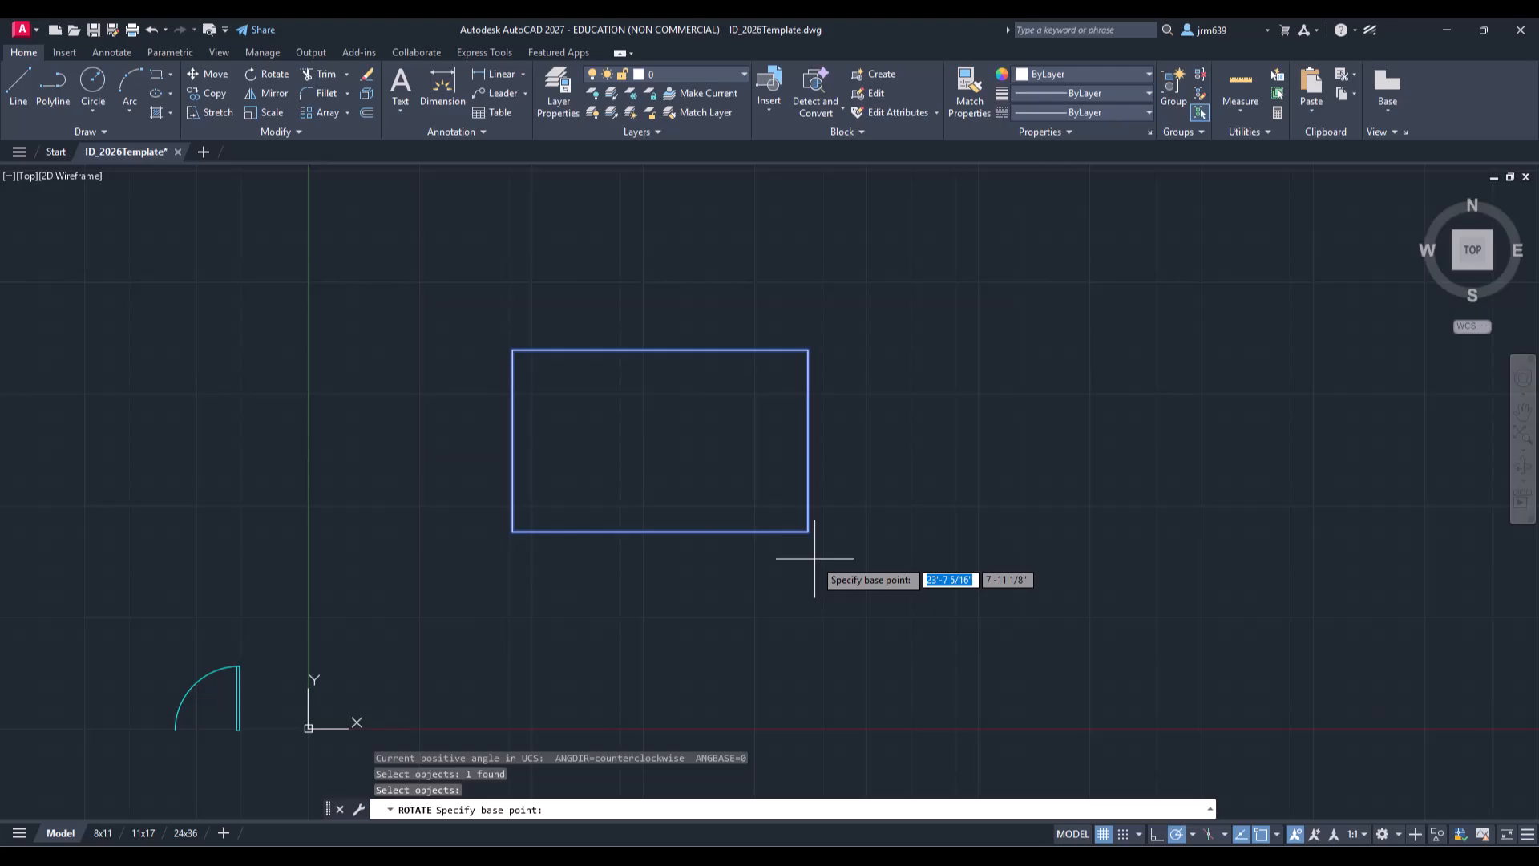
mouse_move(1260, 440)
left_mouse_down()
mouse_move(1269, 782)
mouse_move(1191, 686)
left_mouse_up()
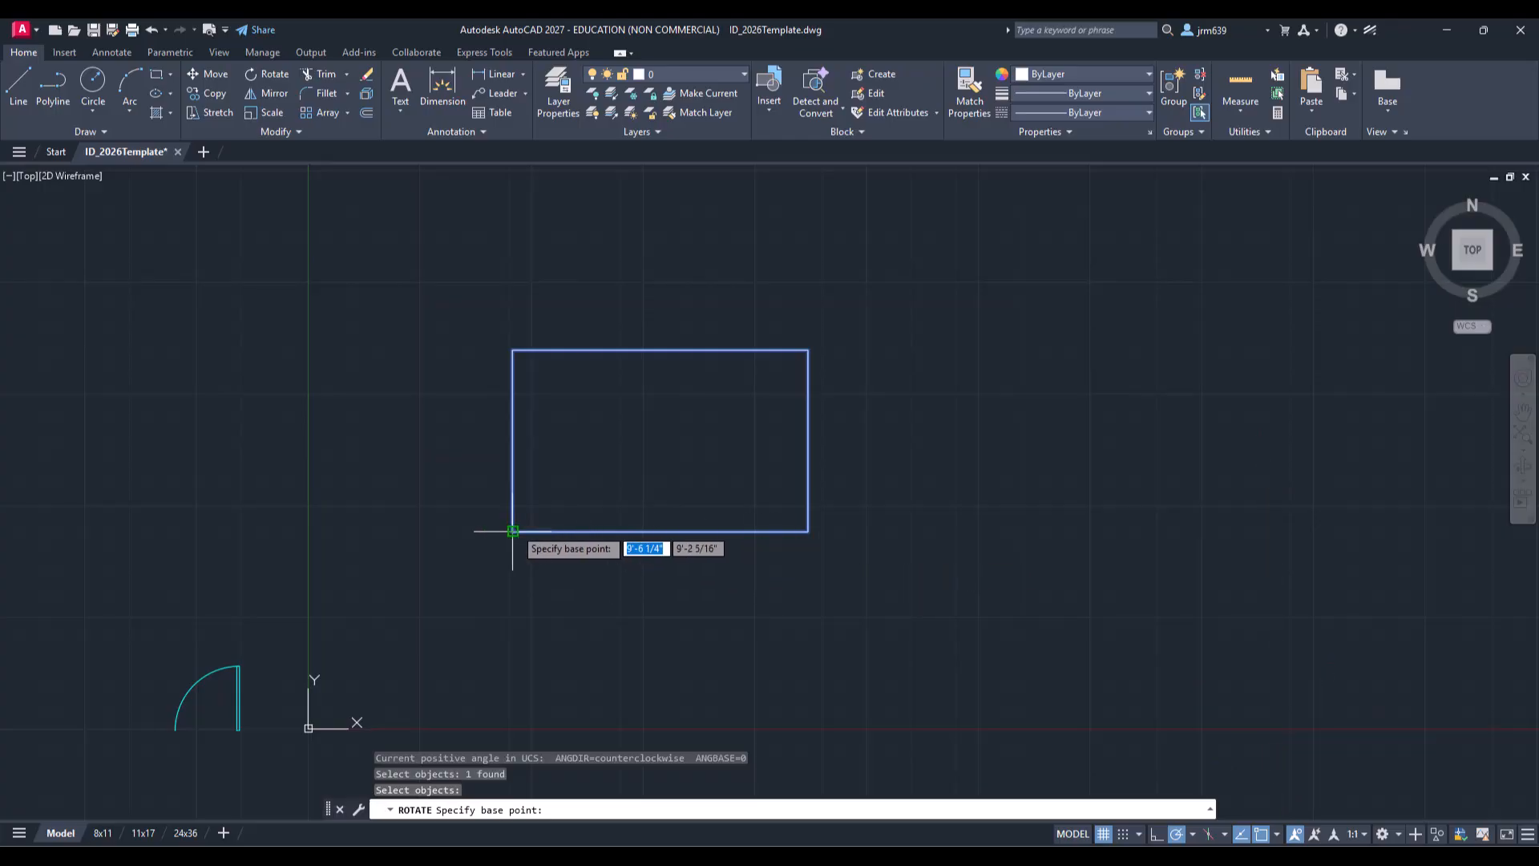
left_click(513, 531)
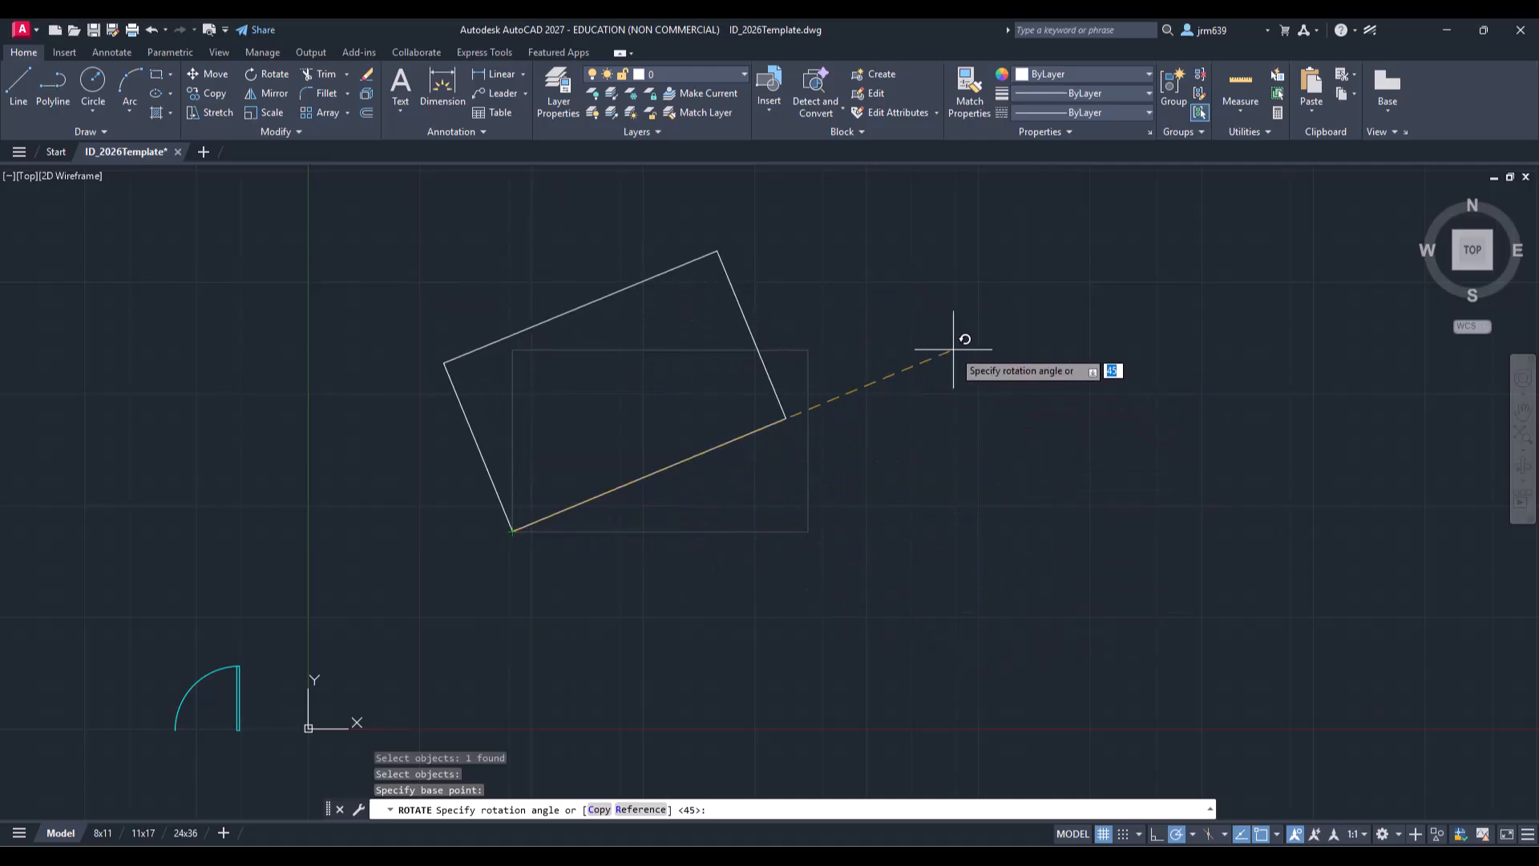
left_click(935, 330)
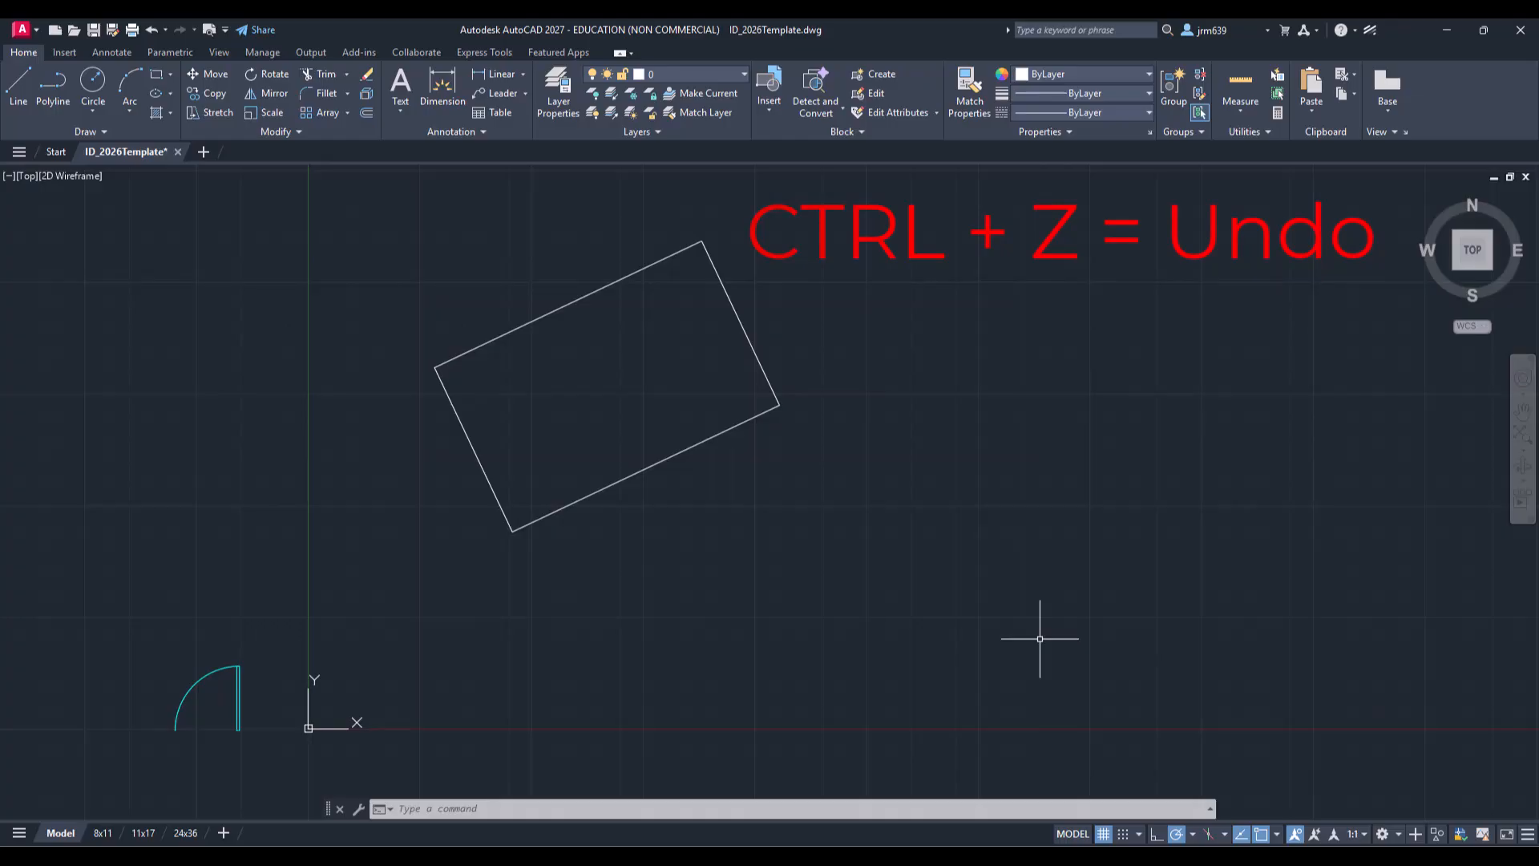
key("ctrl+z")
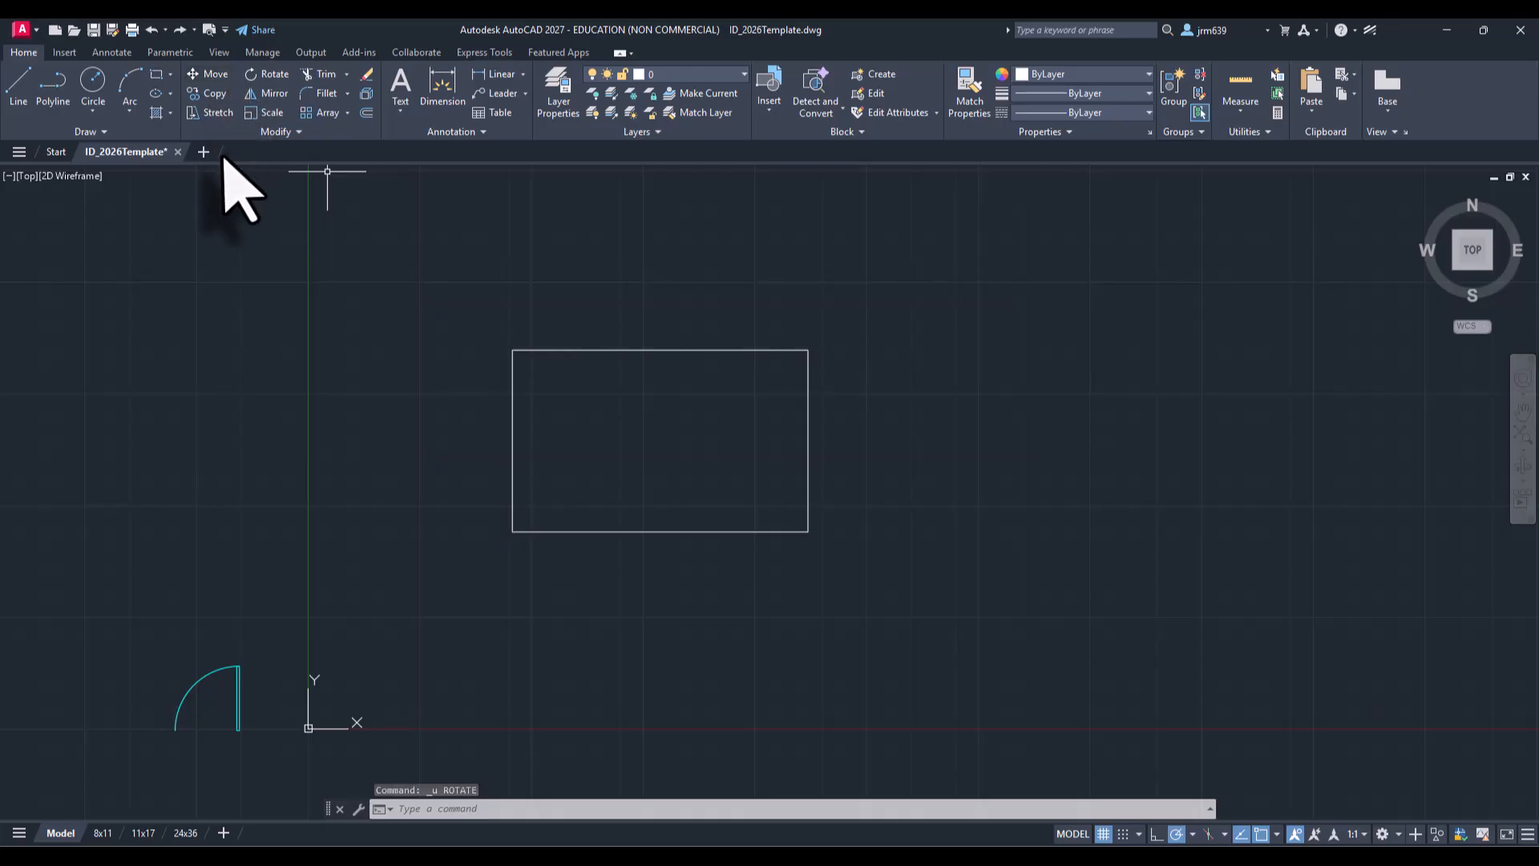
Step: Rotate the rectangle 60° about the midpoint of its bottom edge, then undo the rotation
left_click(269, 75)
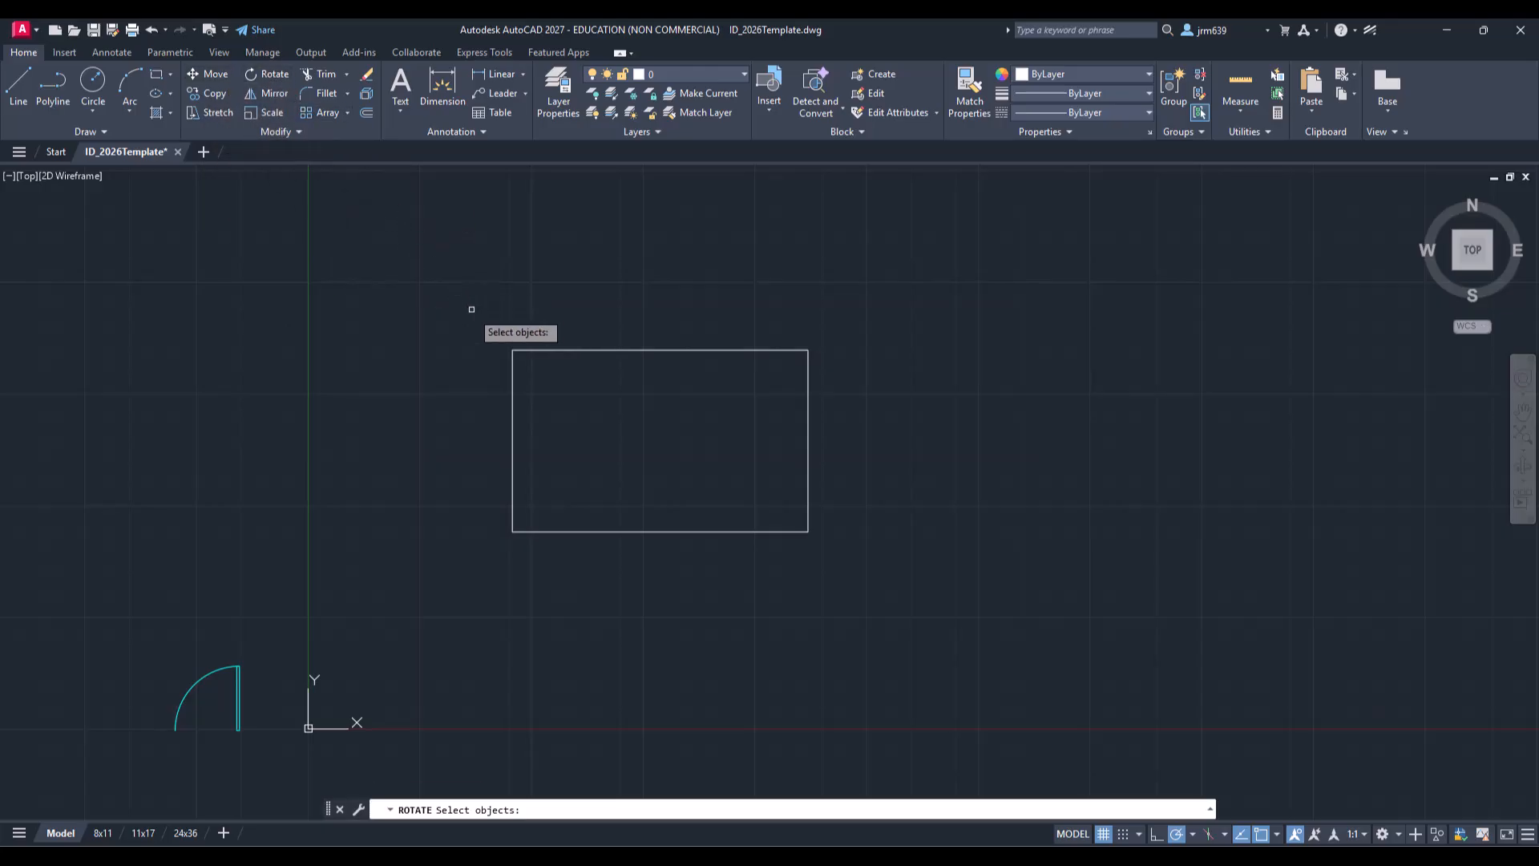
left_click(591, 532)
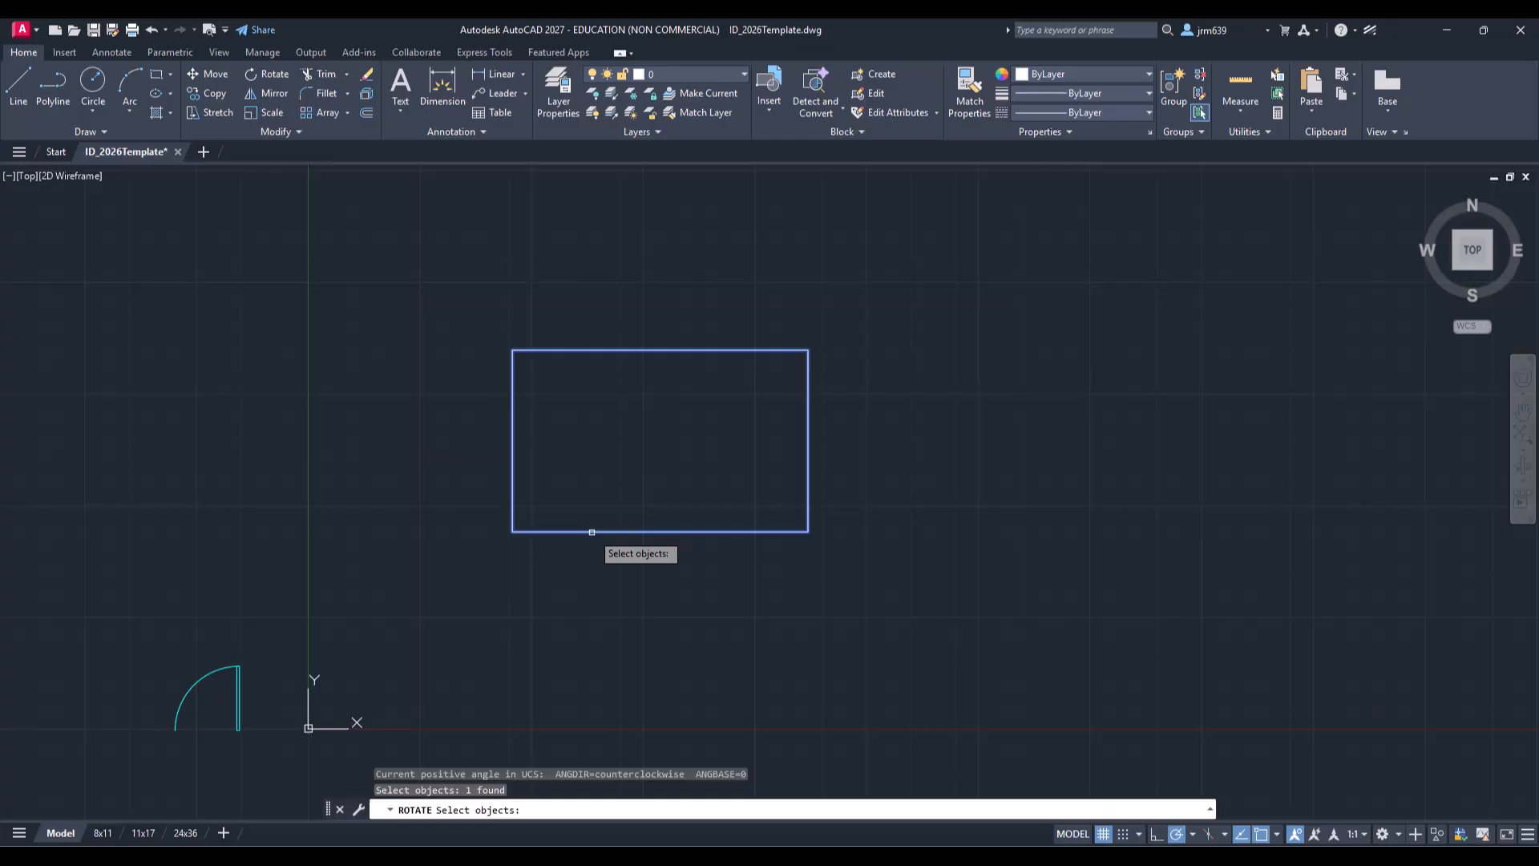
key("Return")
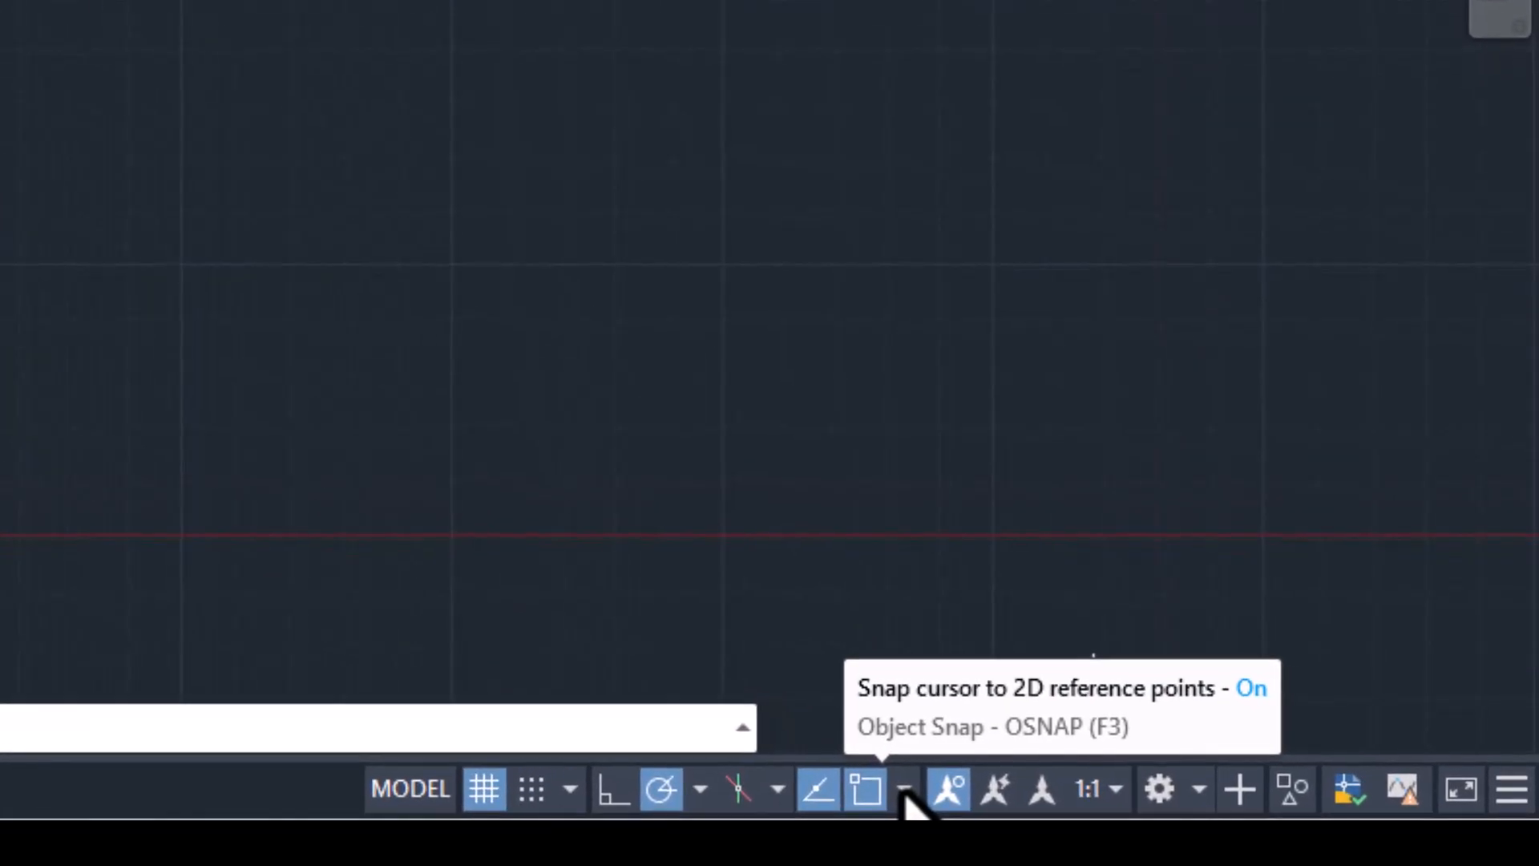
left_click(904, 790)
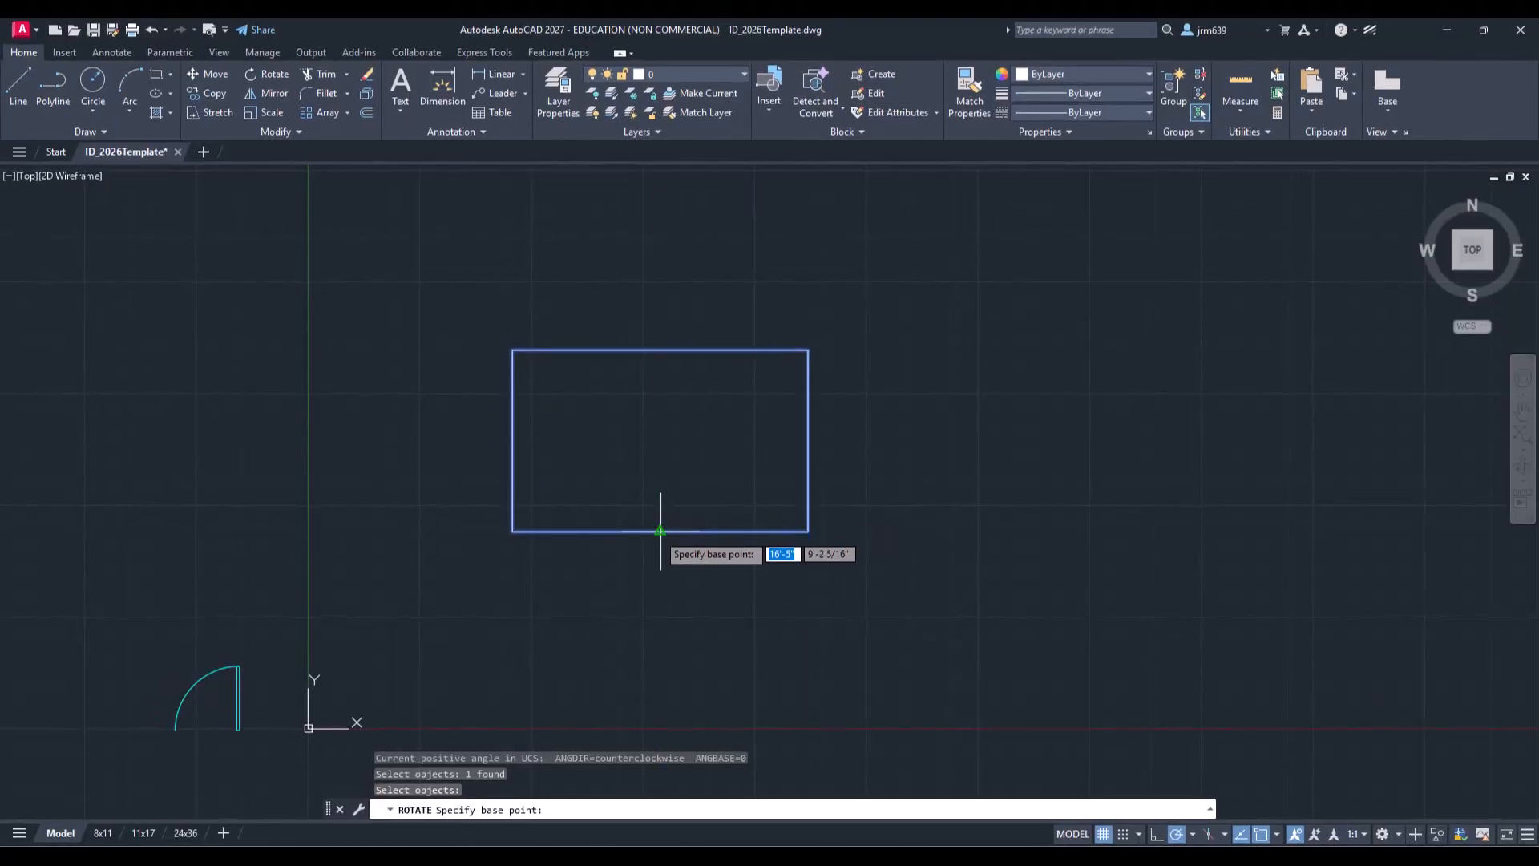
left_click(661, 531)
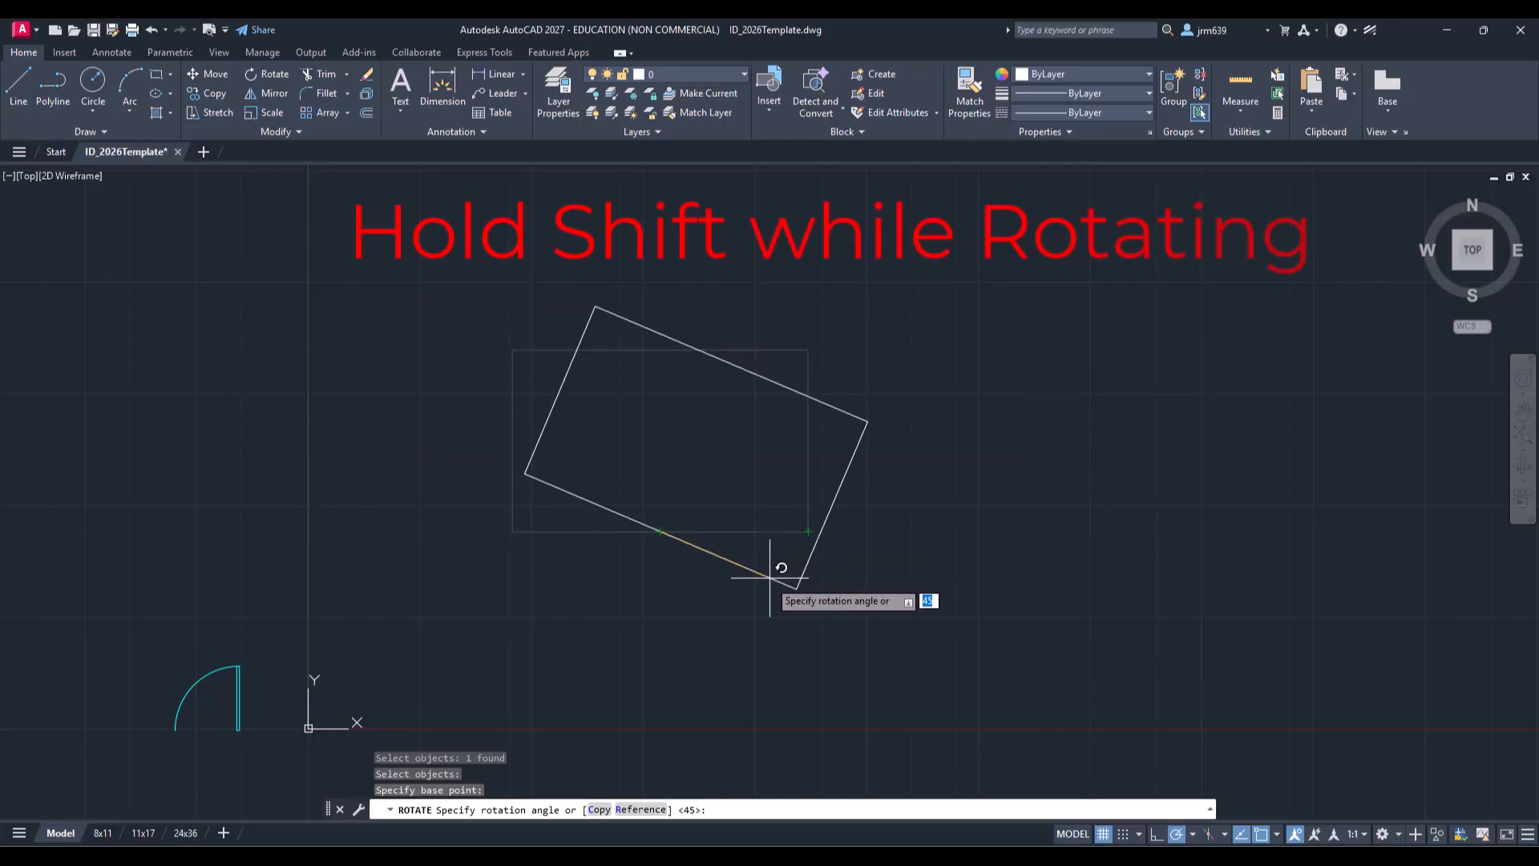
key("shift")
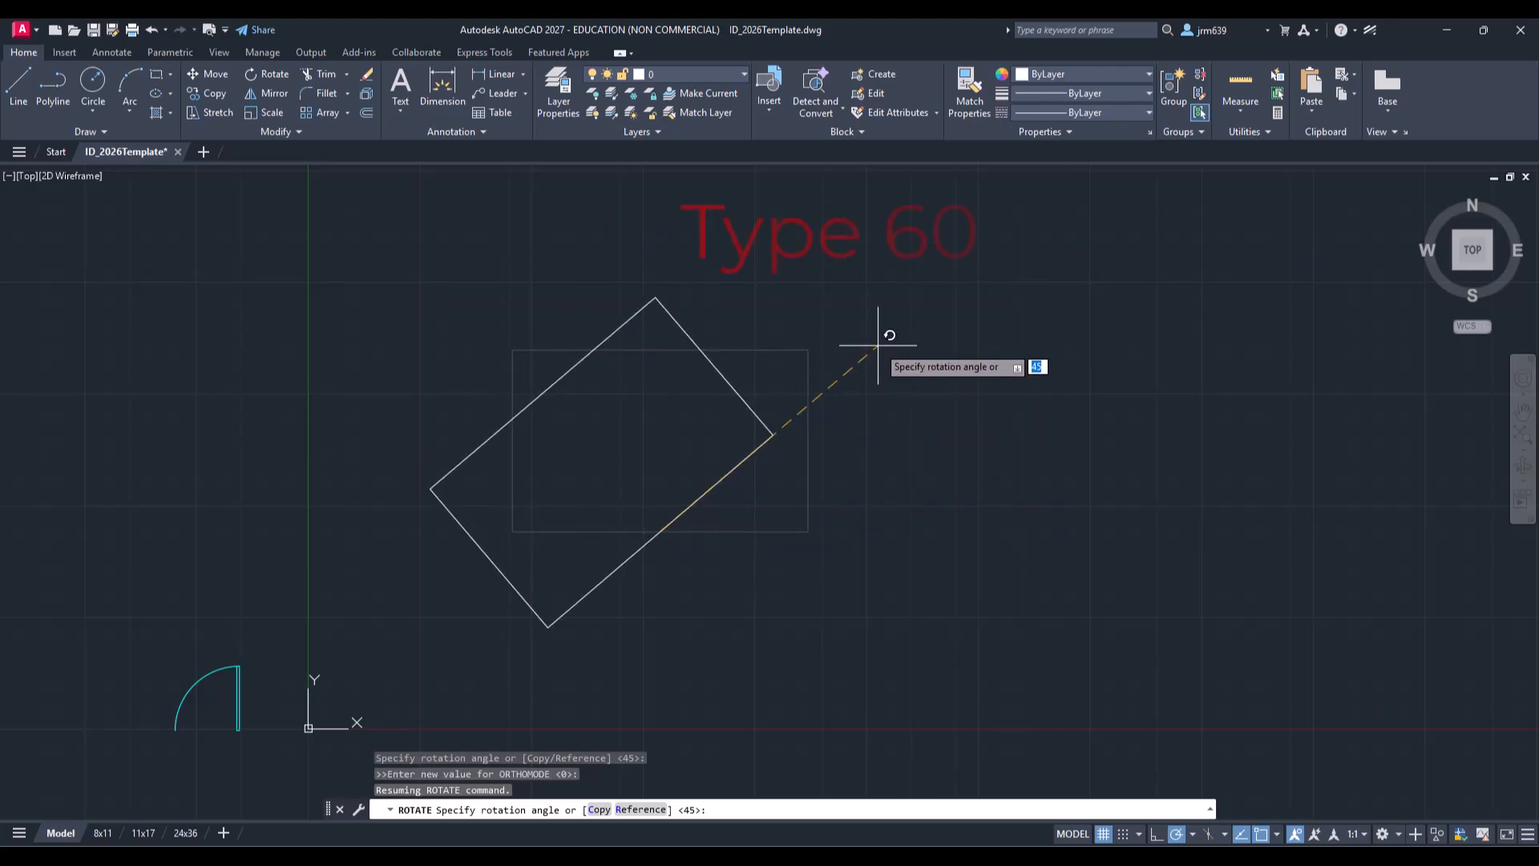
type("60")
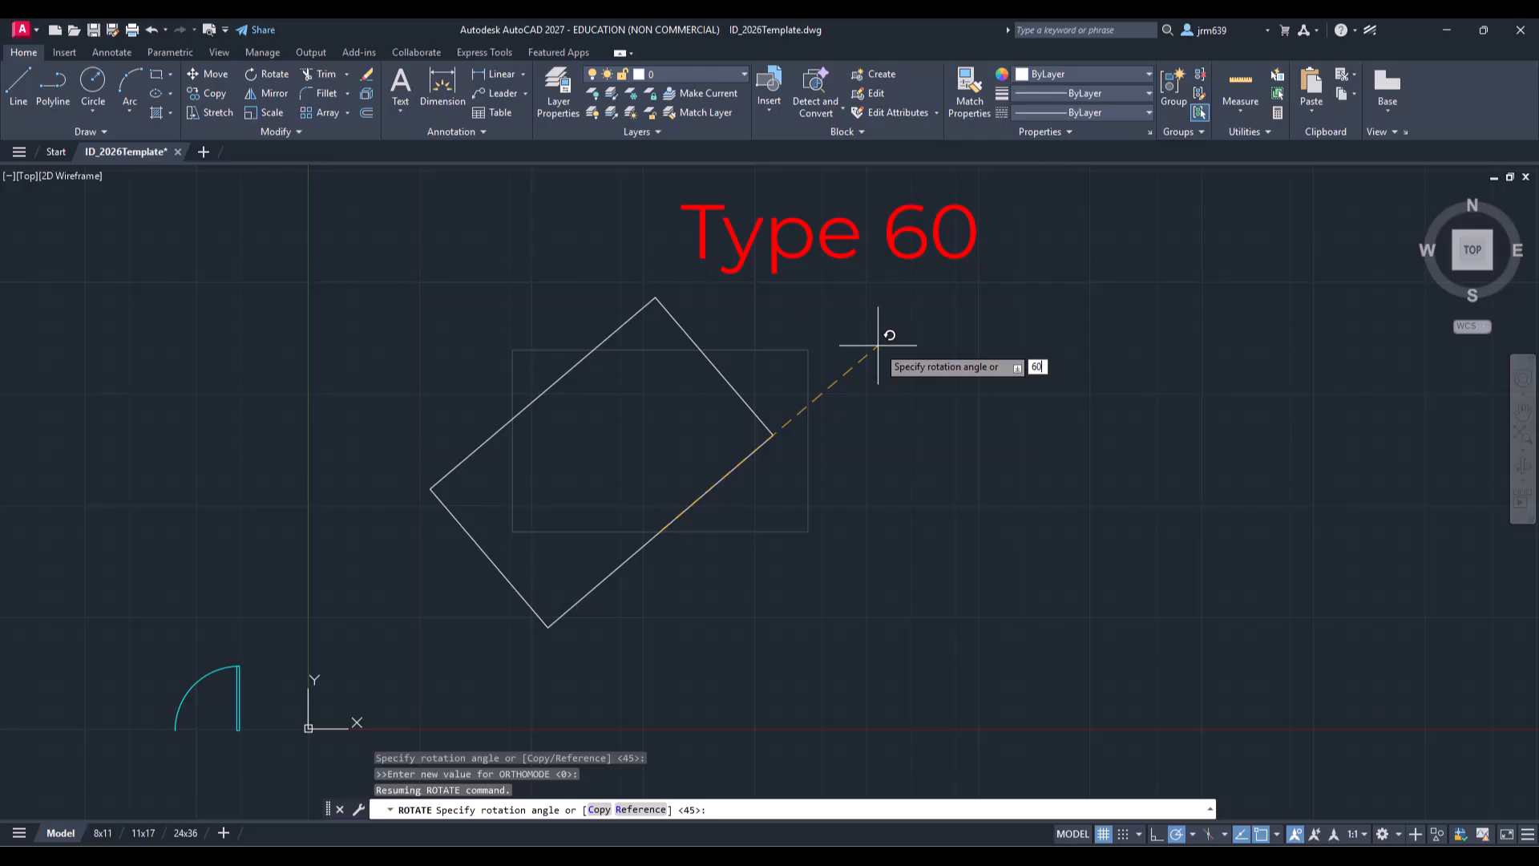
key("Return")
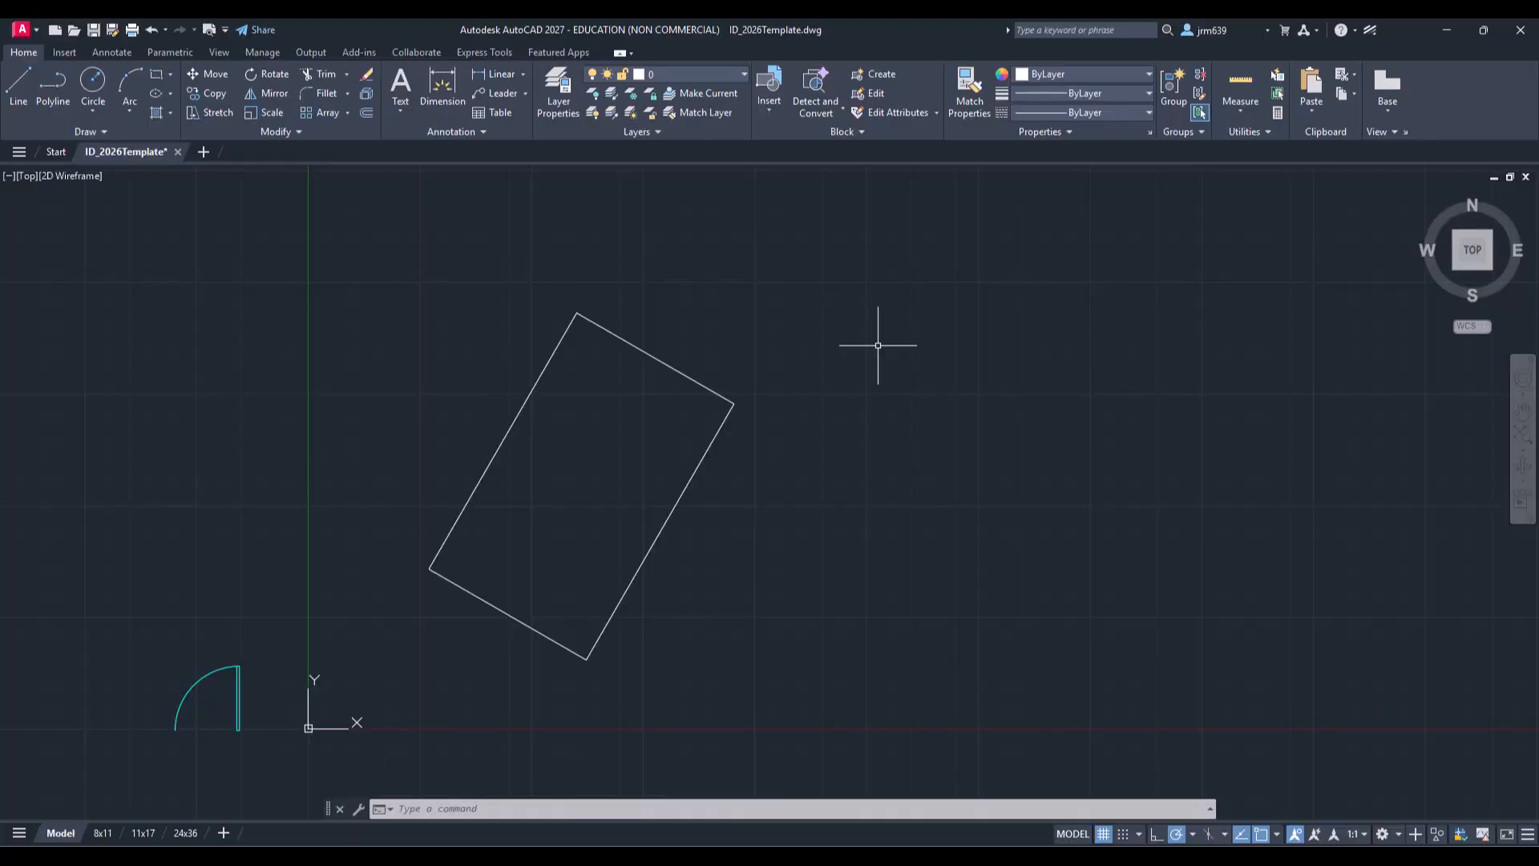
key("ctrl+z")
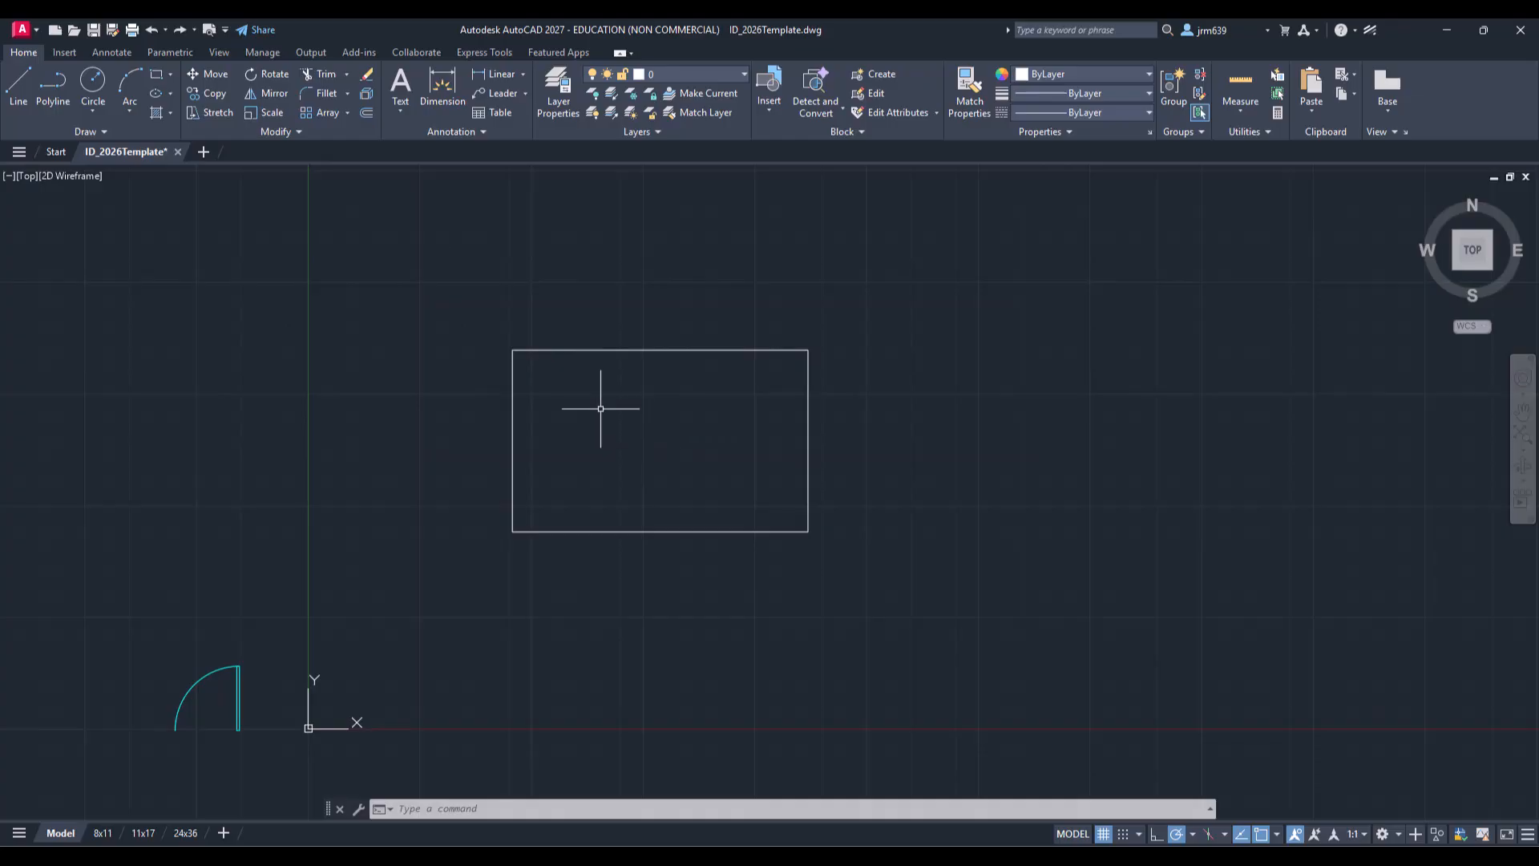
Step: Draw a diagonal line from the rectangle's lower-left corner to its upper-right corner
left_click(16, 87)
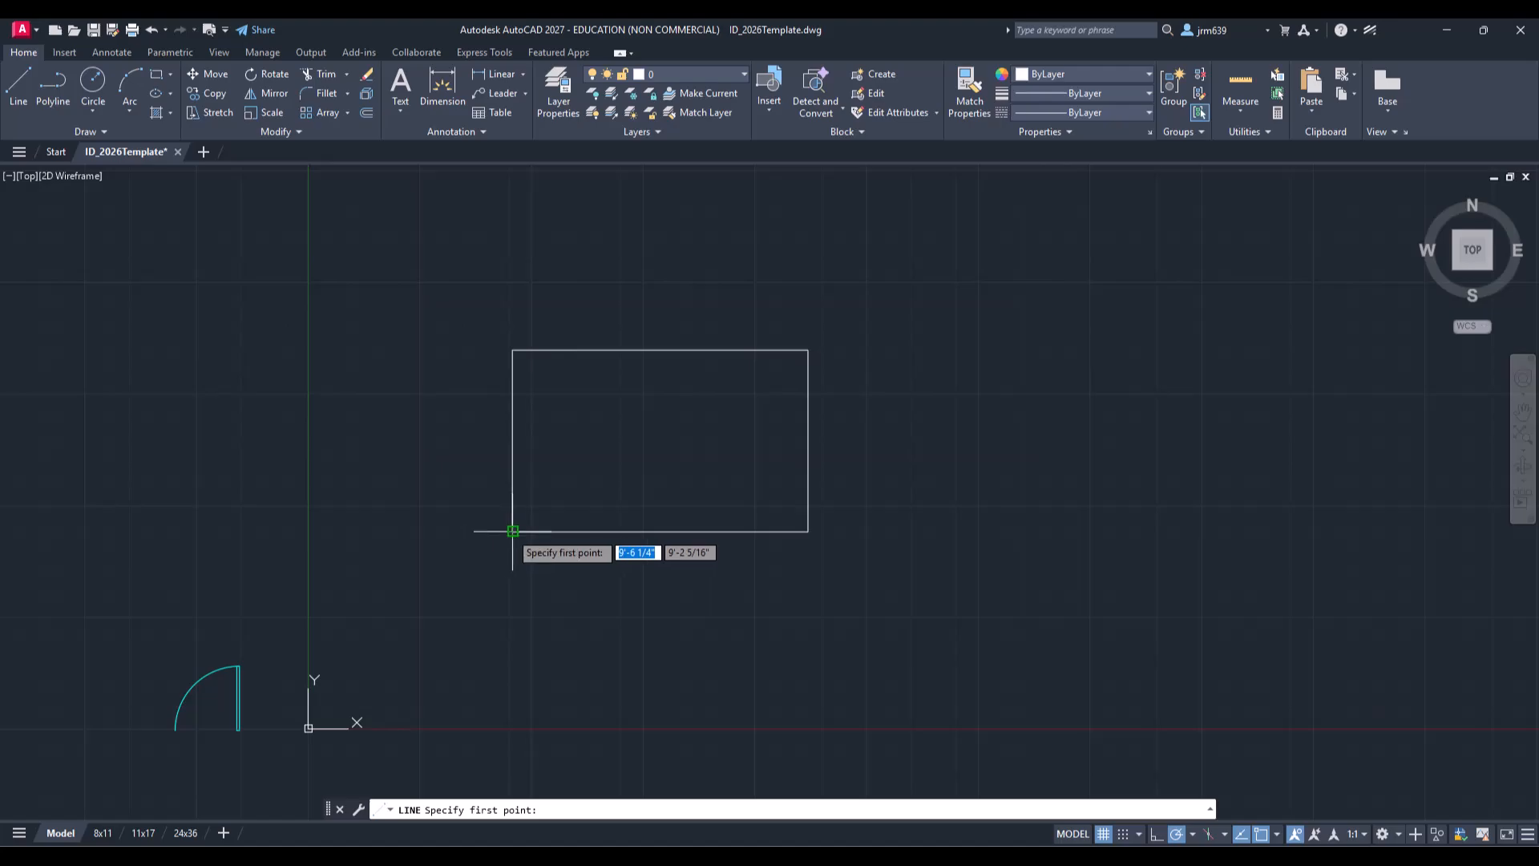
left_click(512, 532)
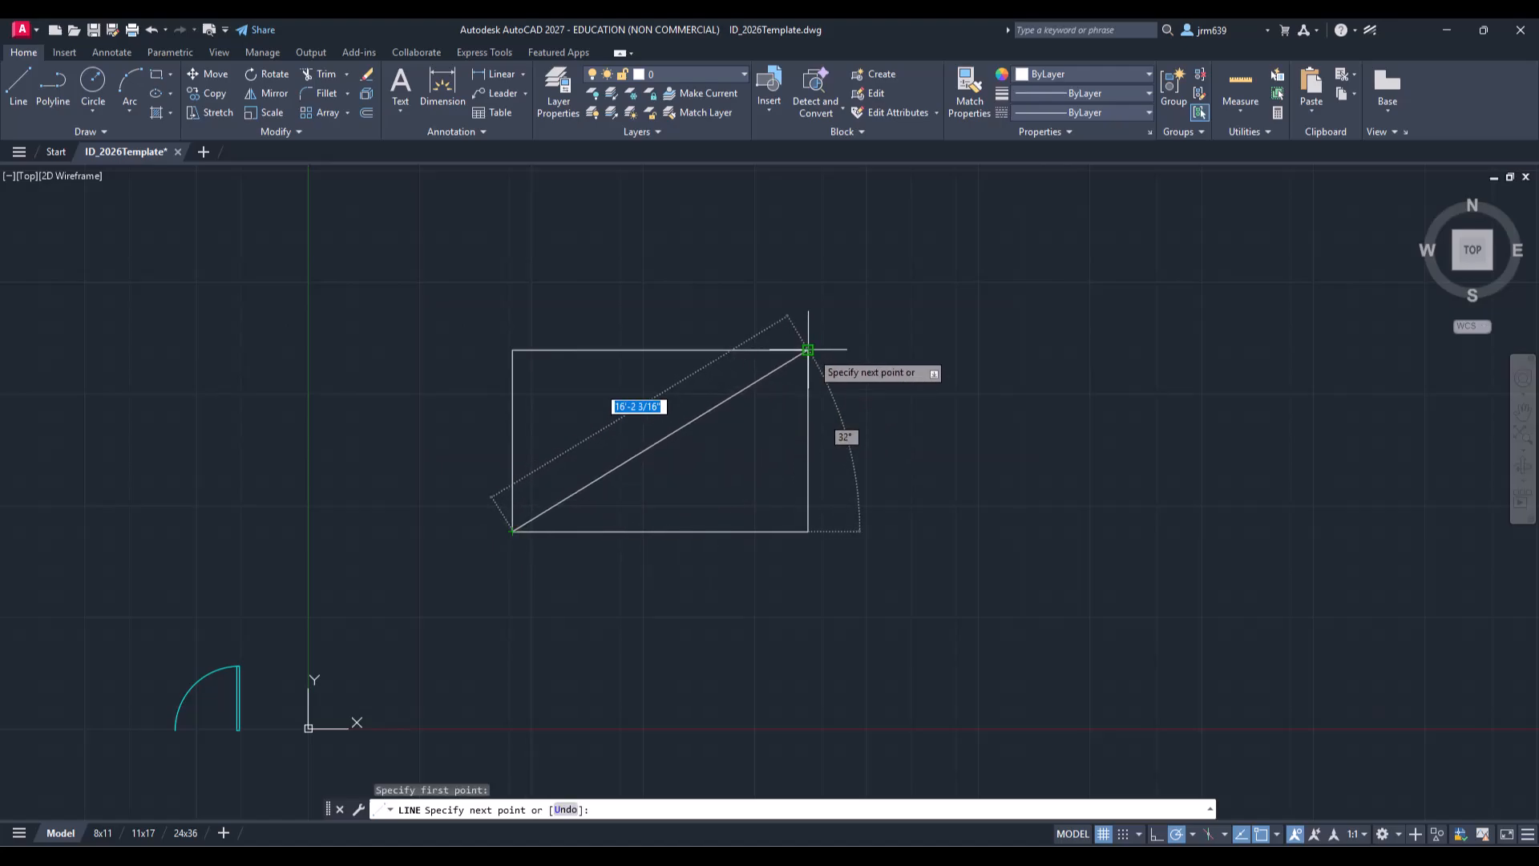
left_click(808, 351)
key("Escape")
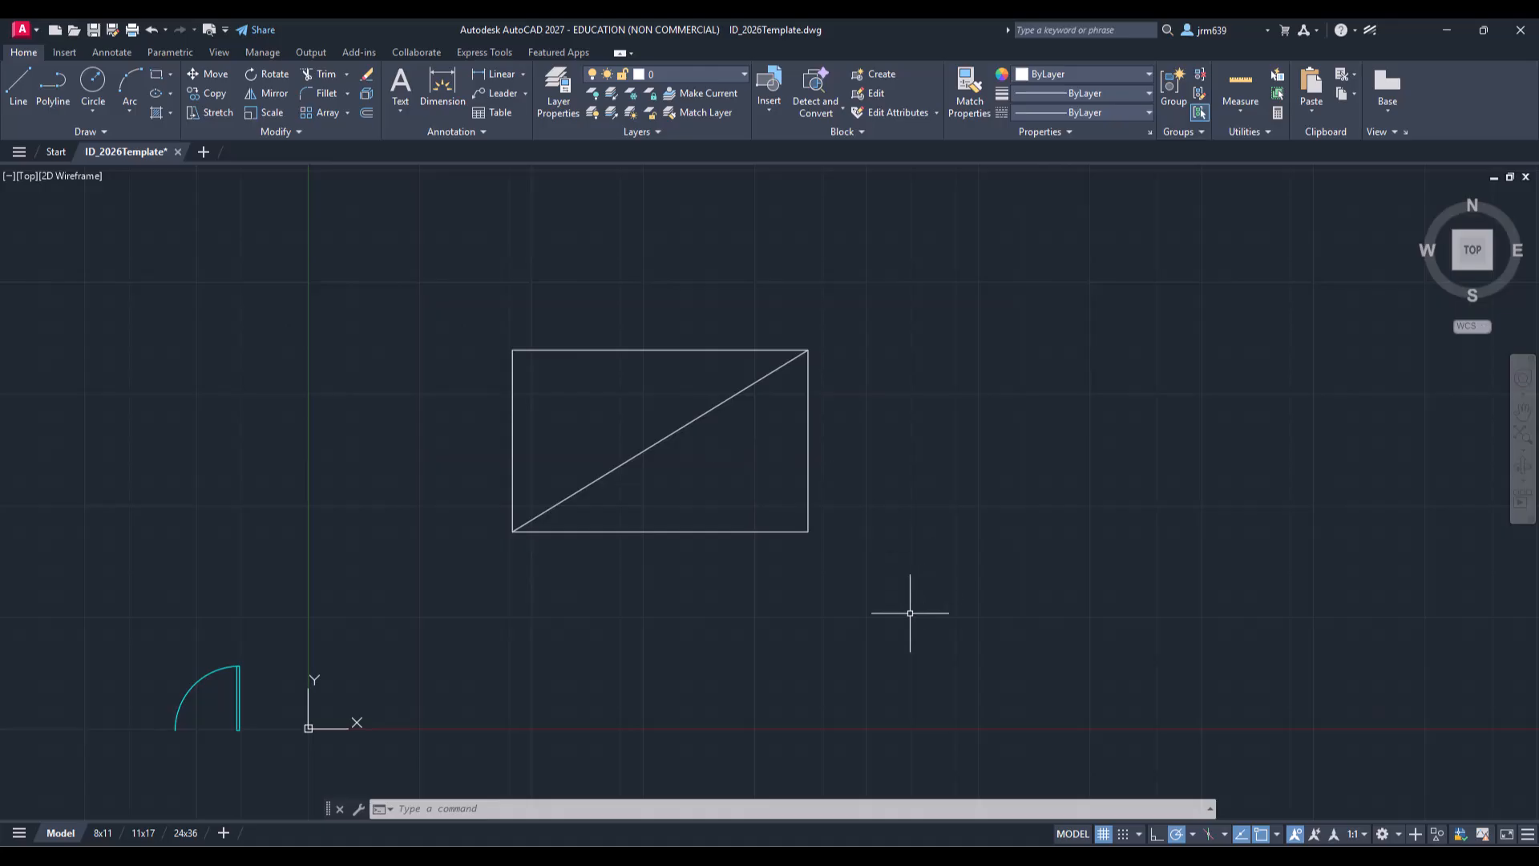
Step: Select the rectangle and diagonal together and rotate them 45° about the diagonal's midpoint
left_click(882, 560)
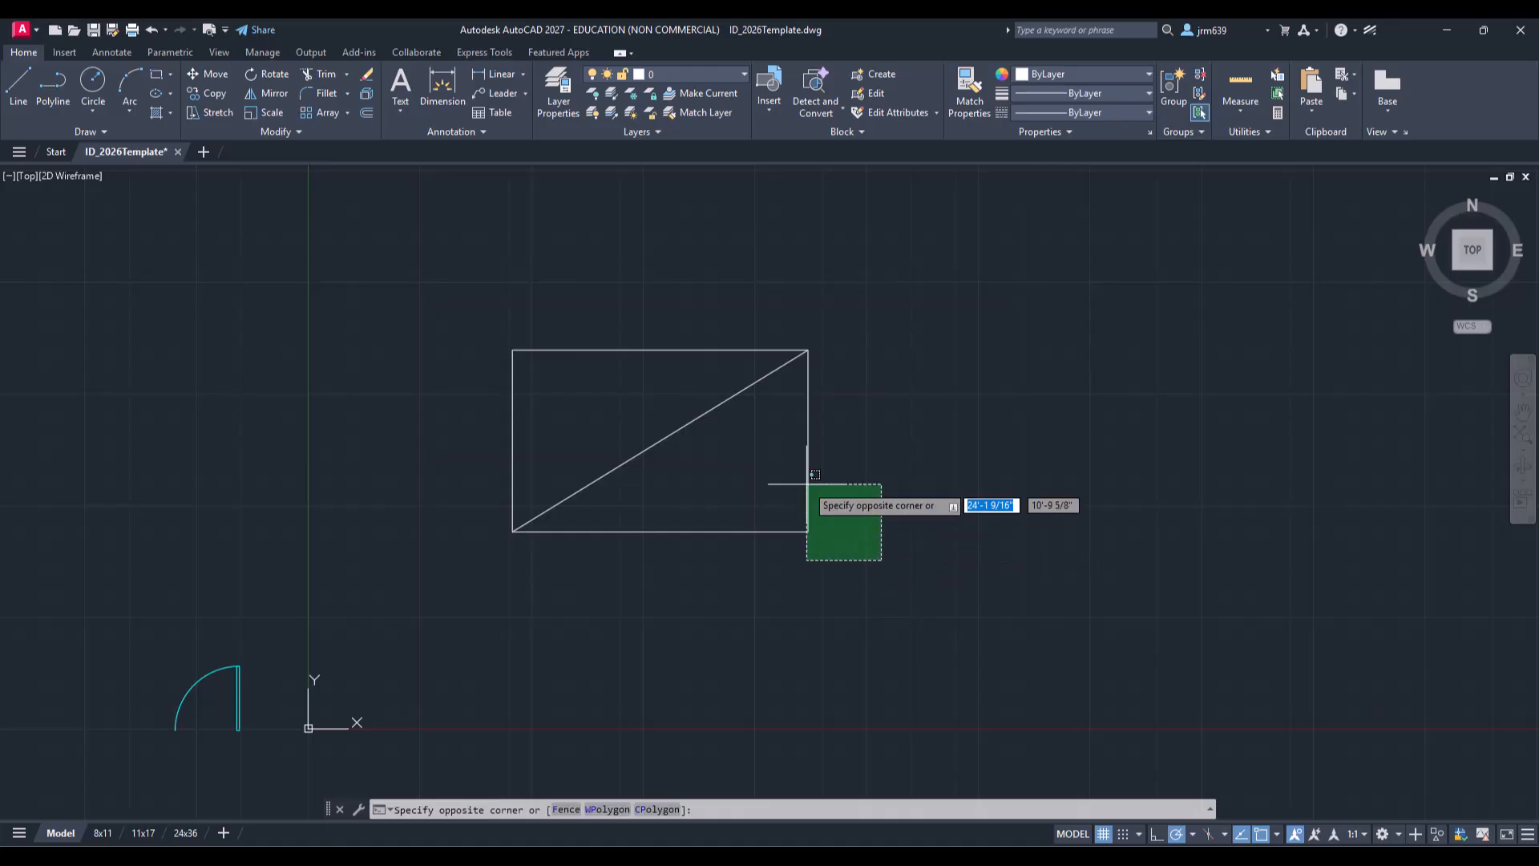
left_click(468, 308)
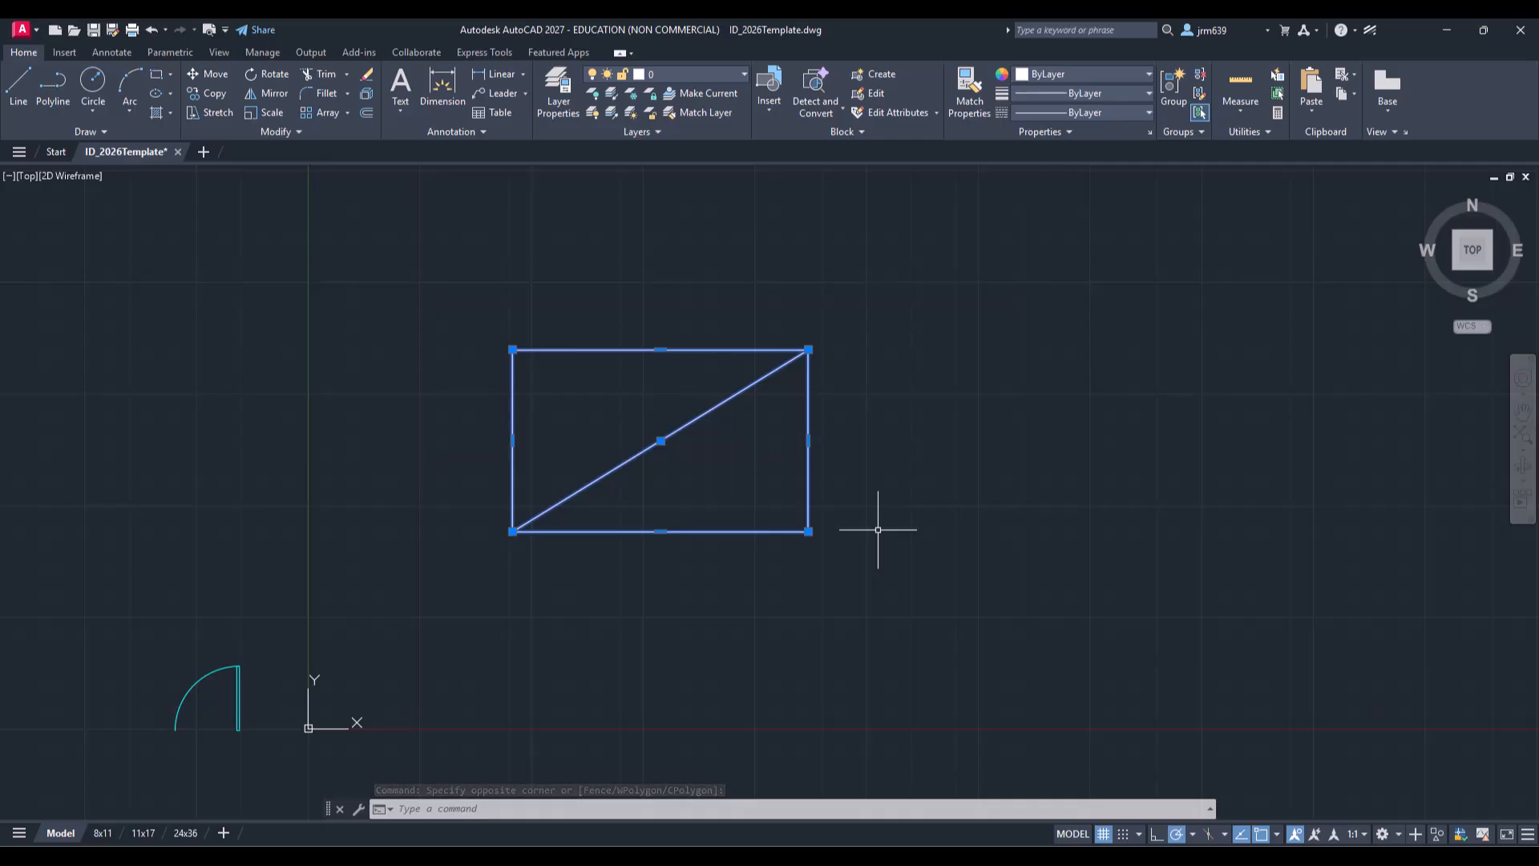
type("ro")
key("Return")
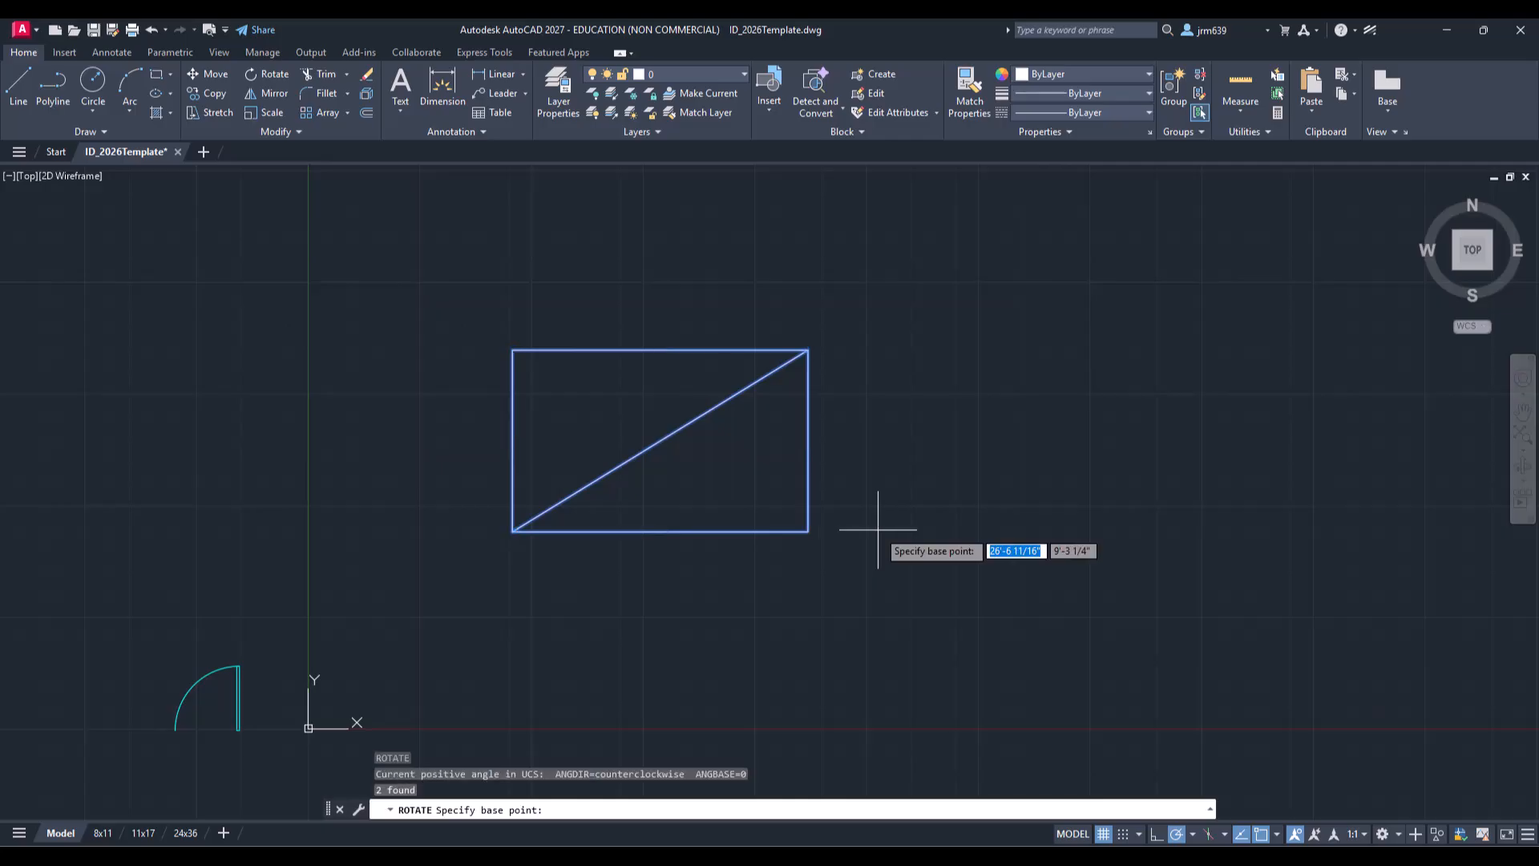
left_click(661, 440)
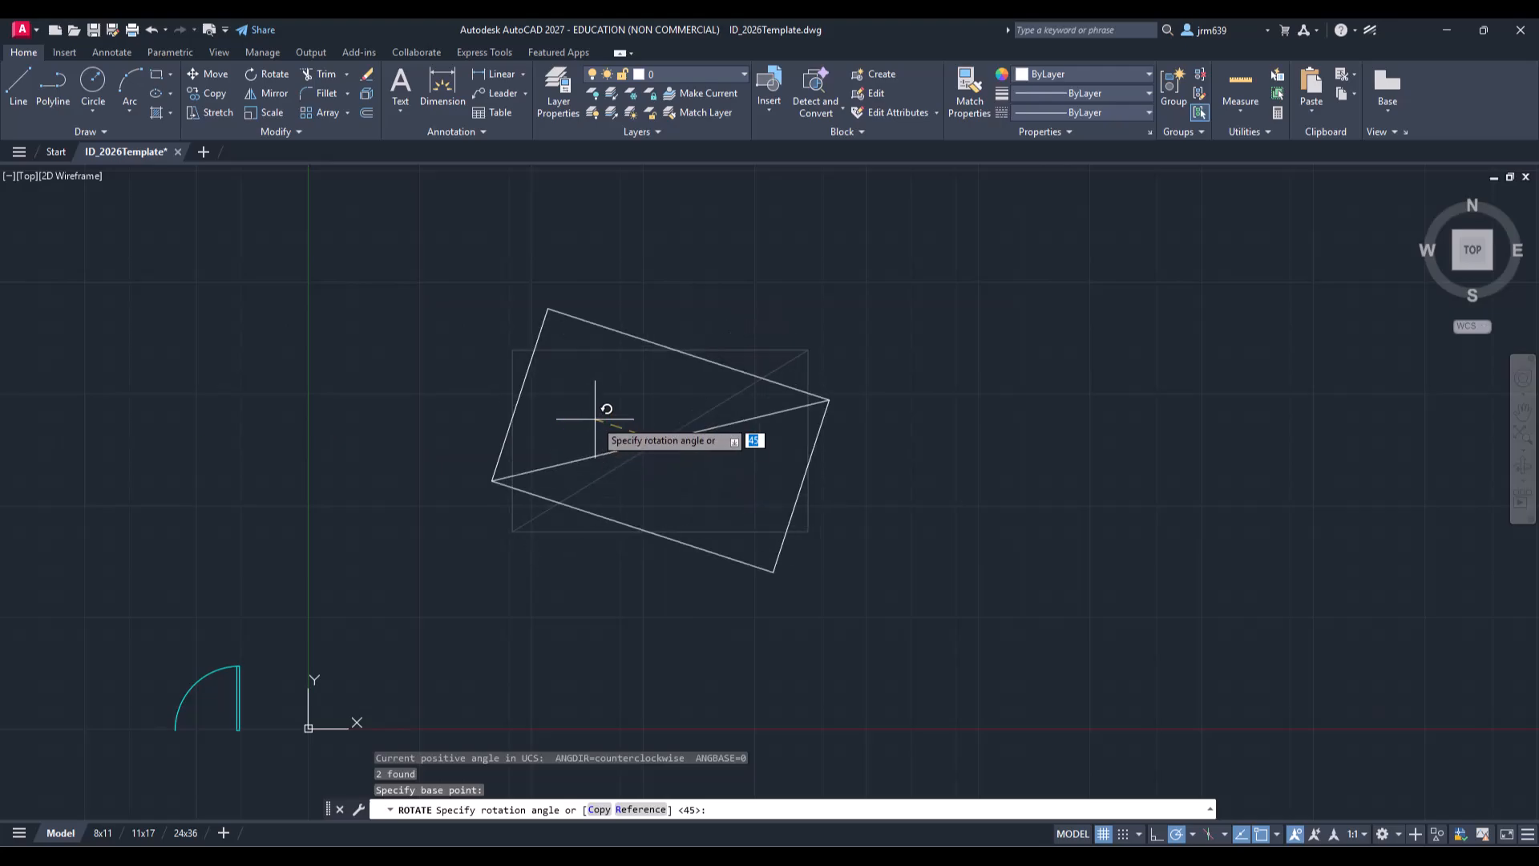
type("45")
key("Return")
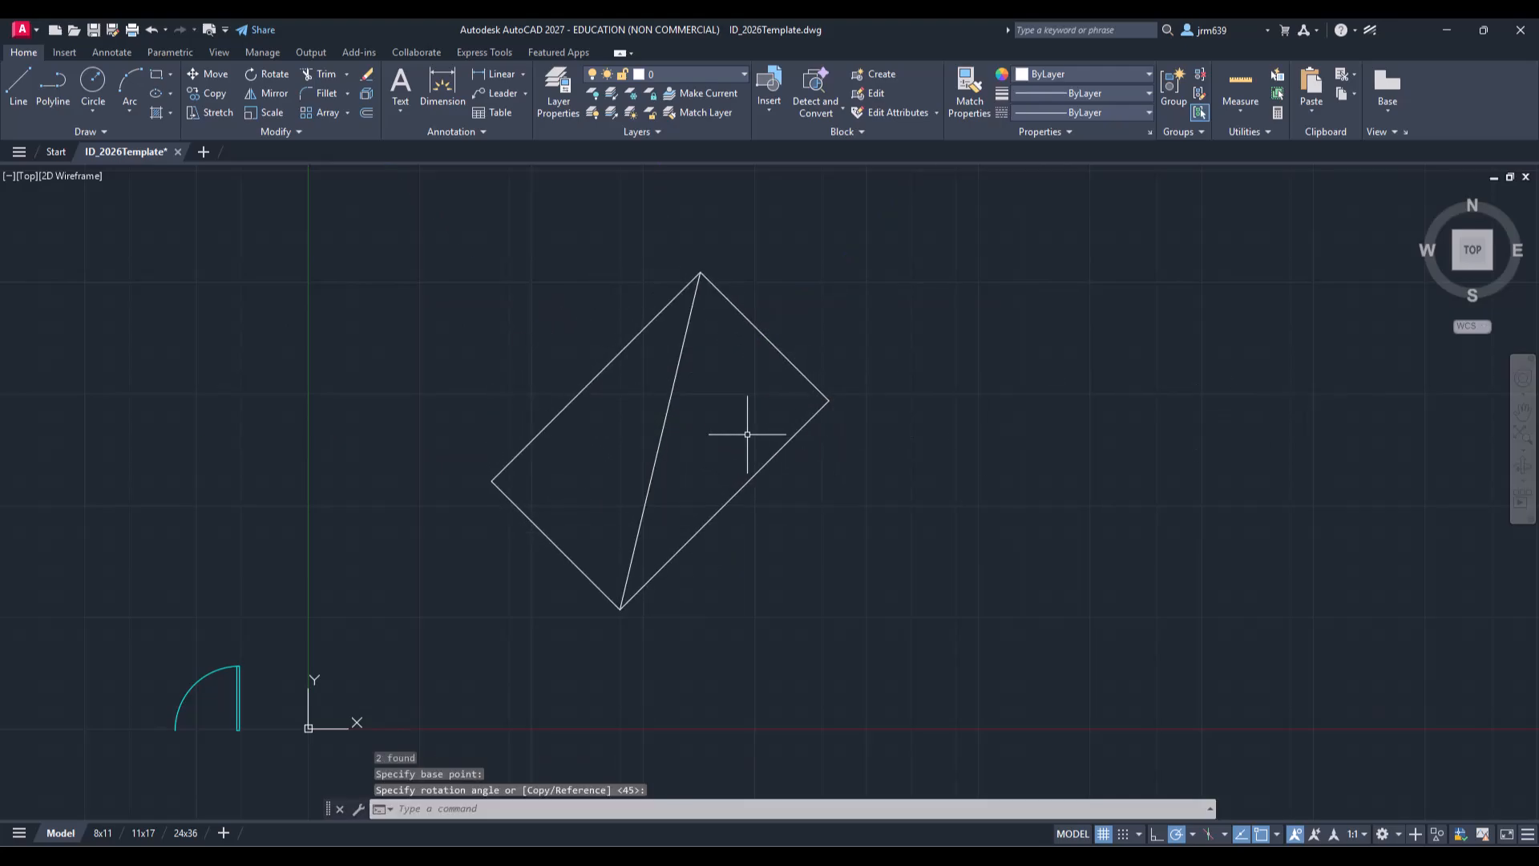
Step: Delete the diagonal line
left_click(682, 437)
left_click(639, 418)
key("Delete")
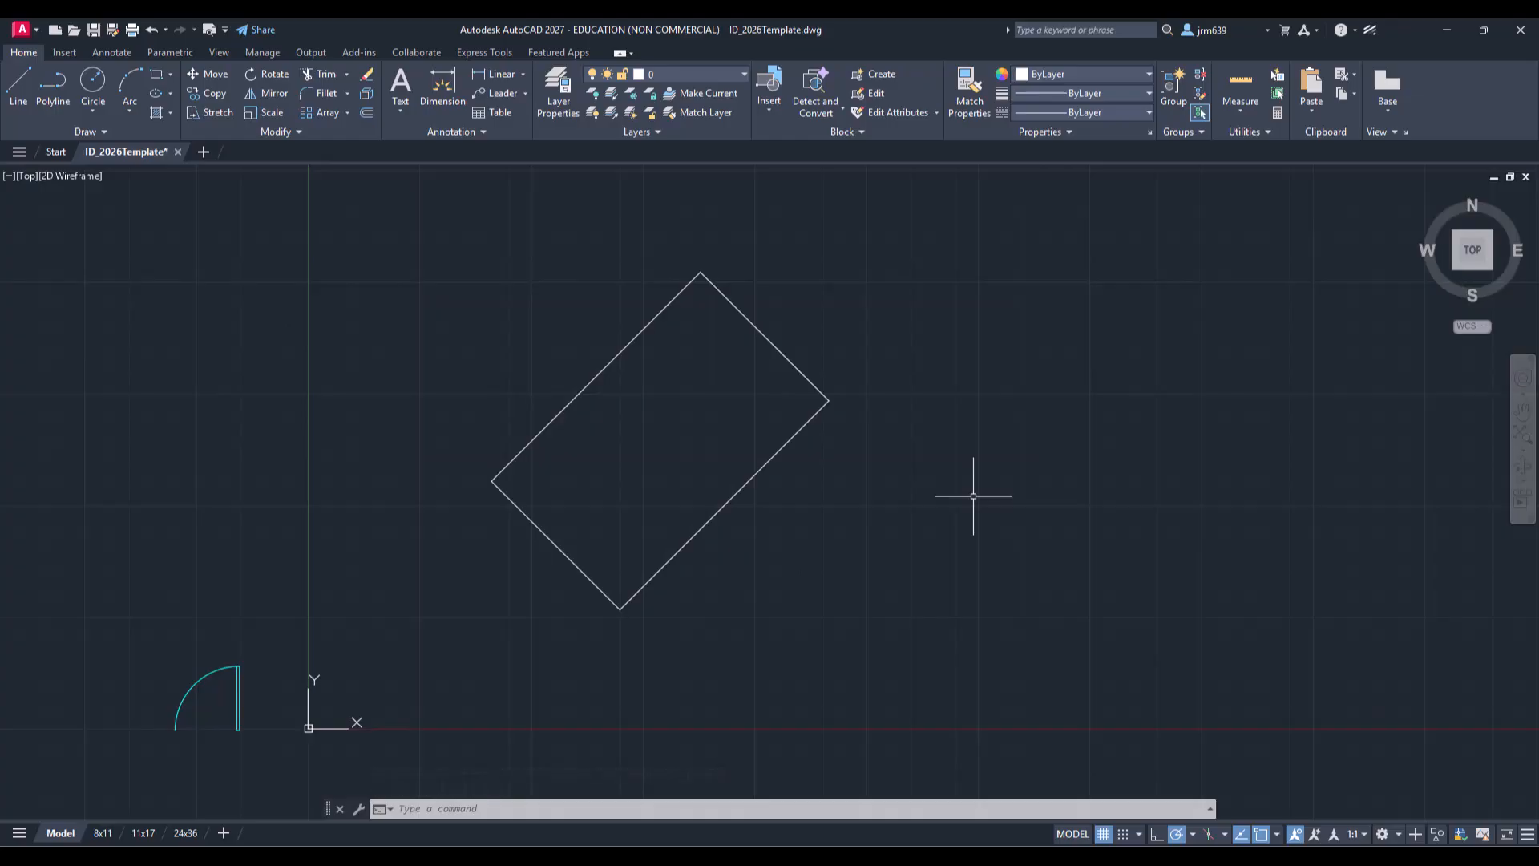
Step: Undo the last three actions to restore the plain rectangle
key("ctrl+z")
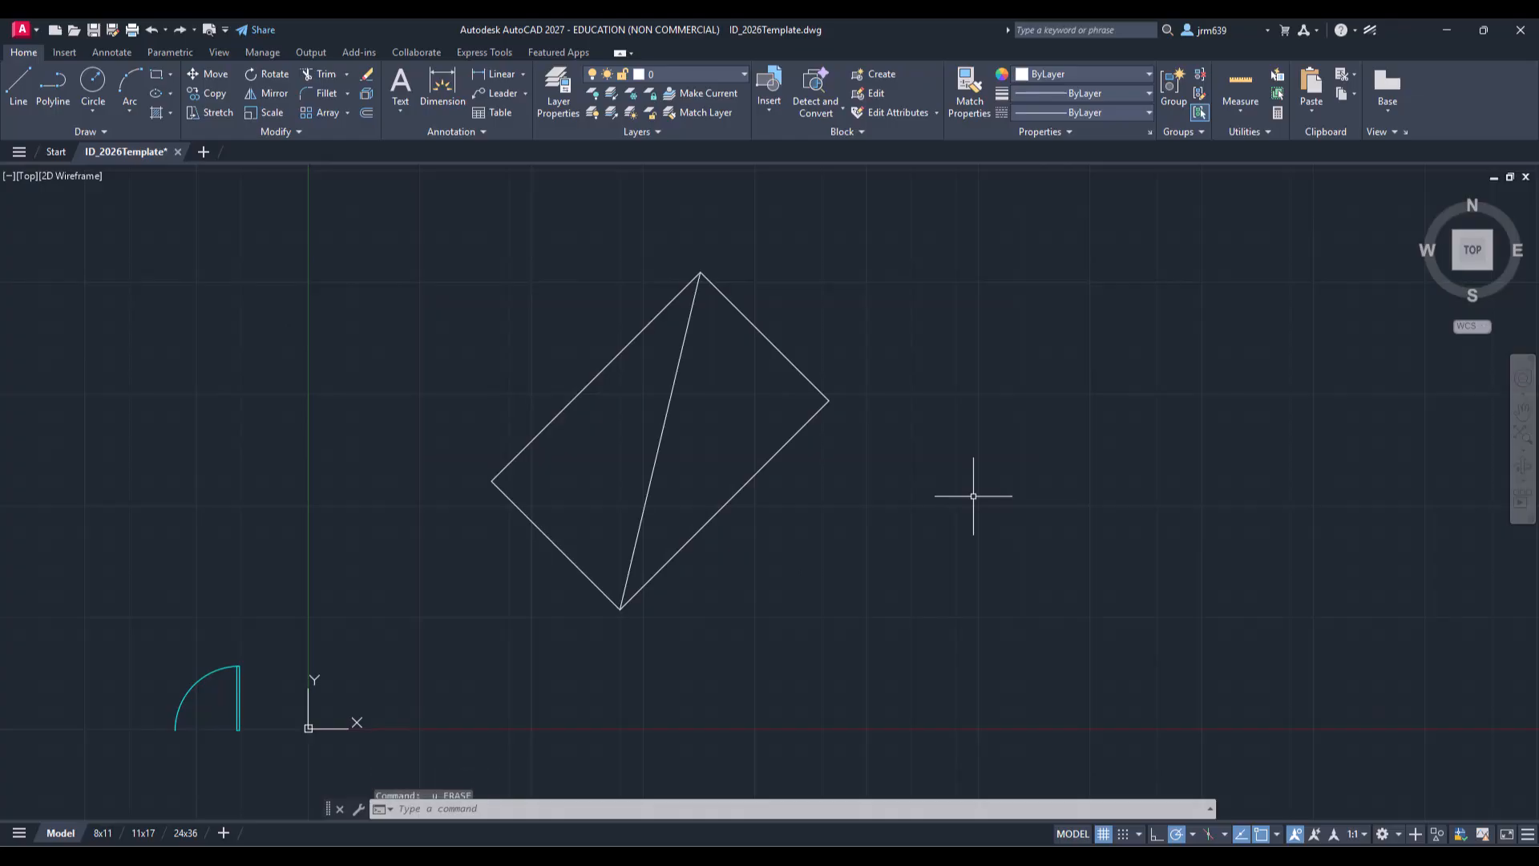
key("ctrl+z")
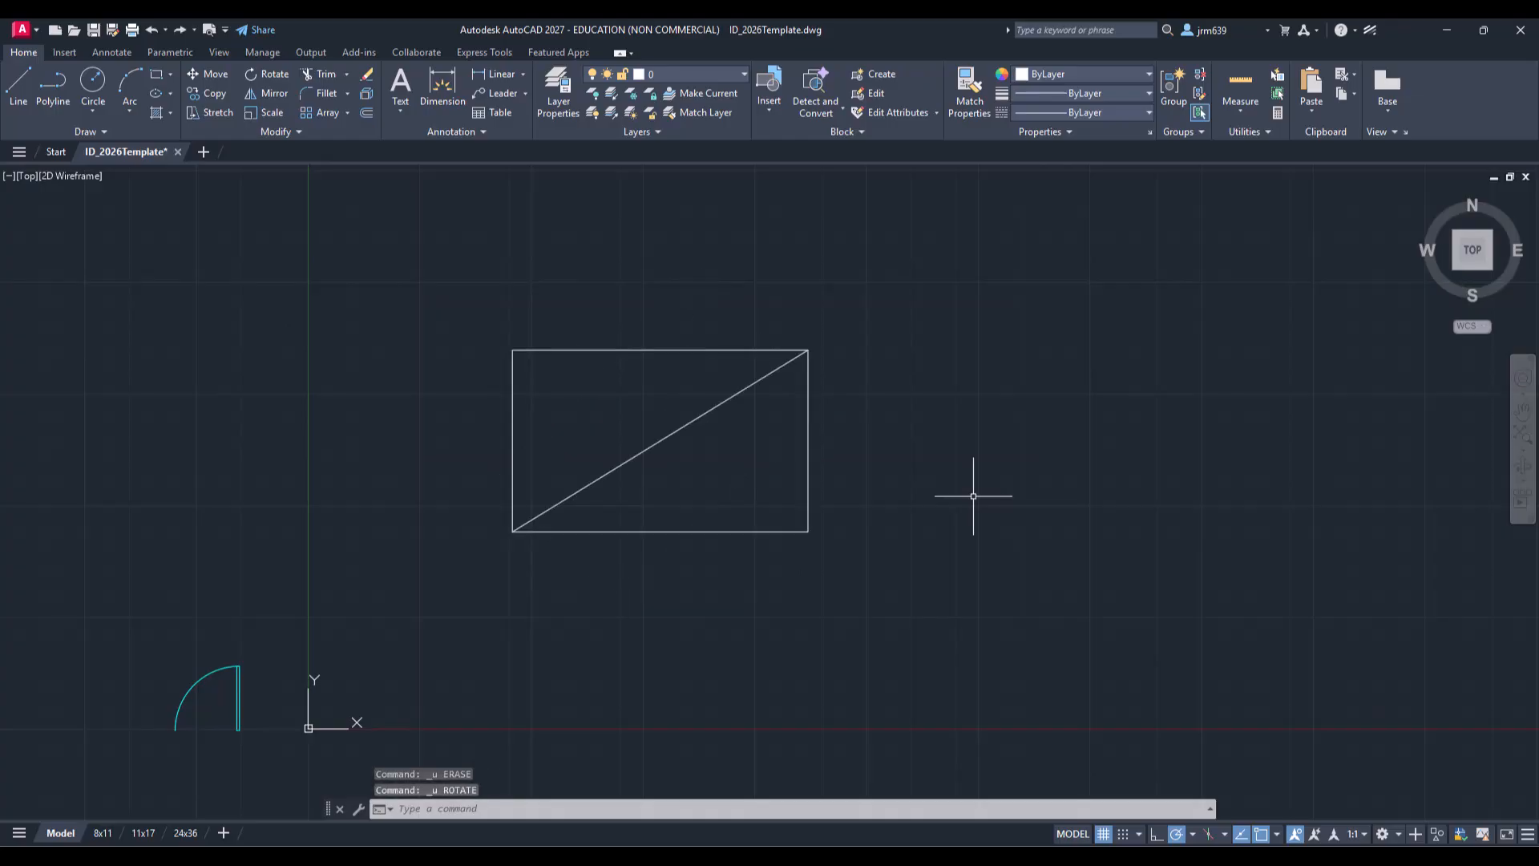
key("ctrl+z")
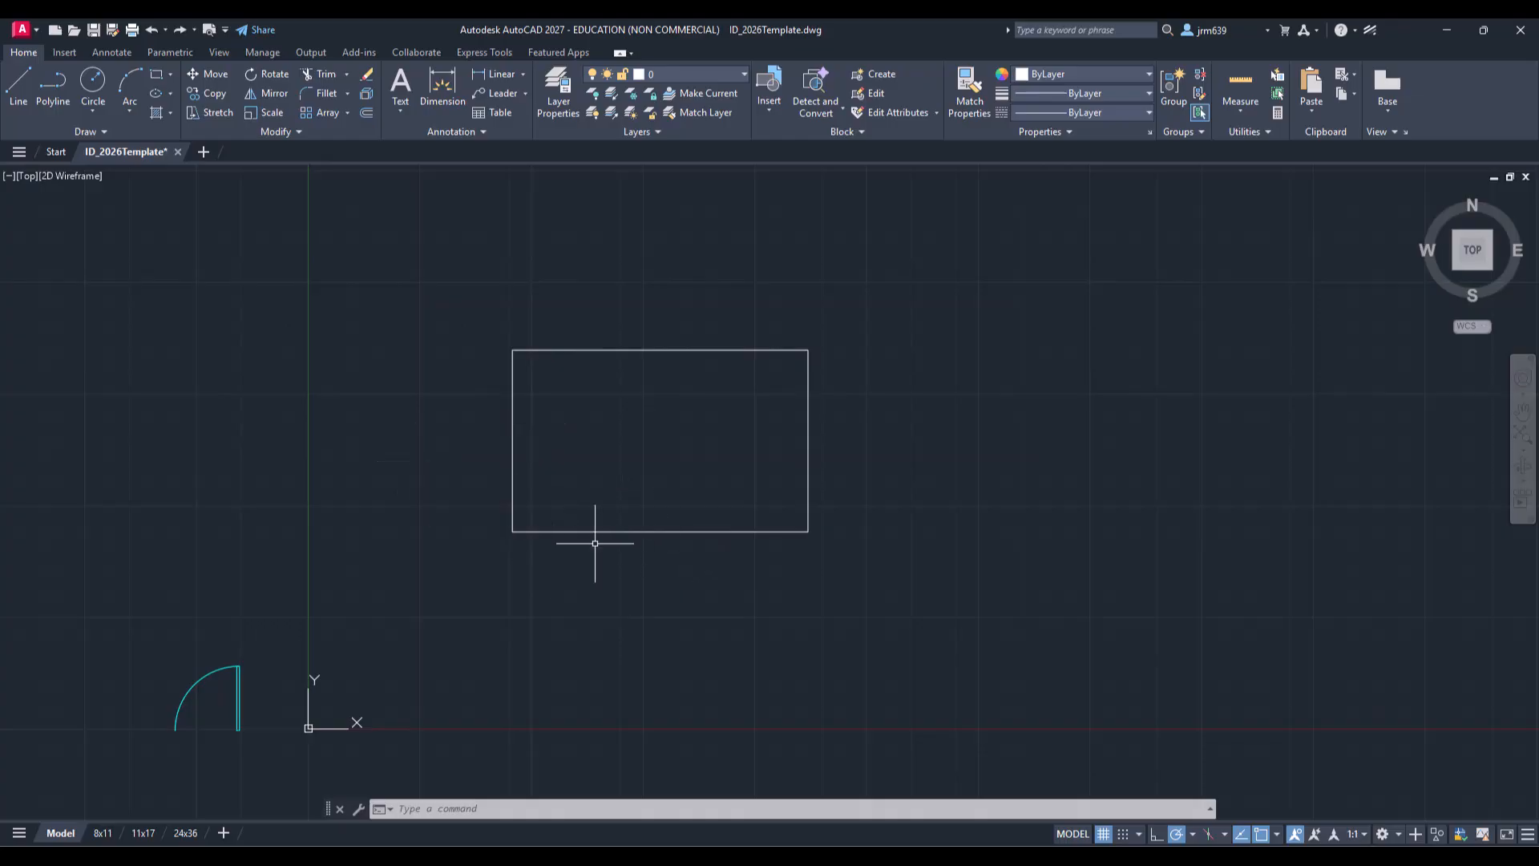
Step: Select the rectangle and rotate it freehand by a small angle about a base point below its lower-right corner
left_click(853, 568)
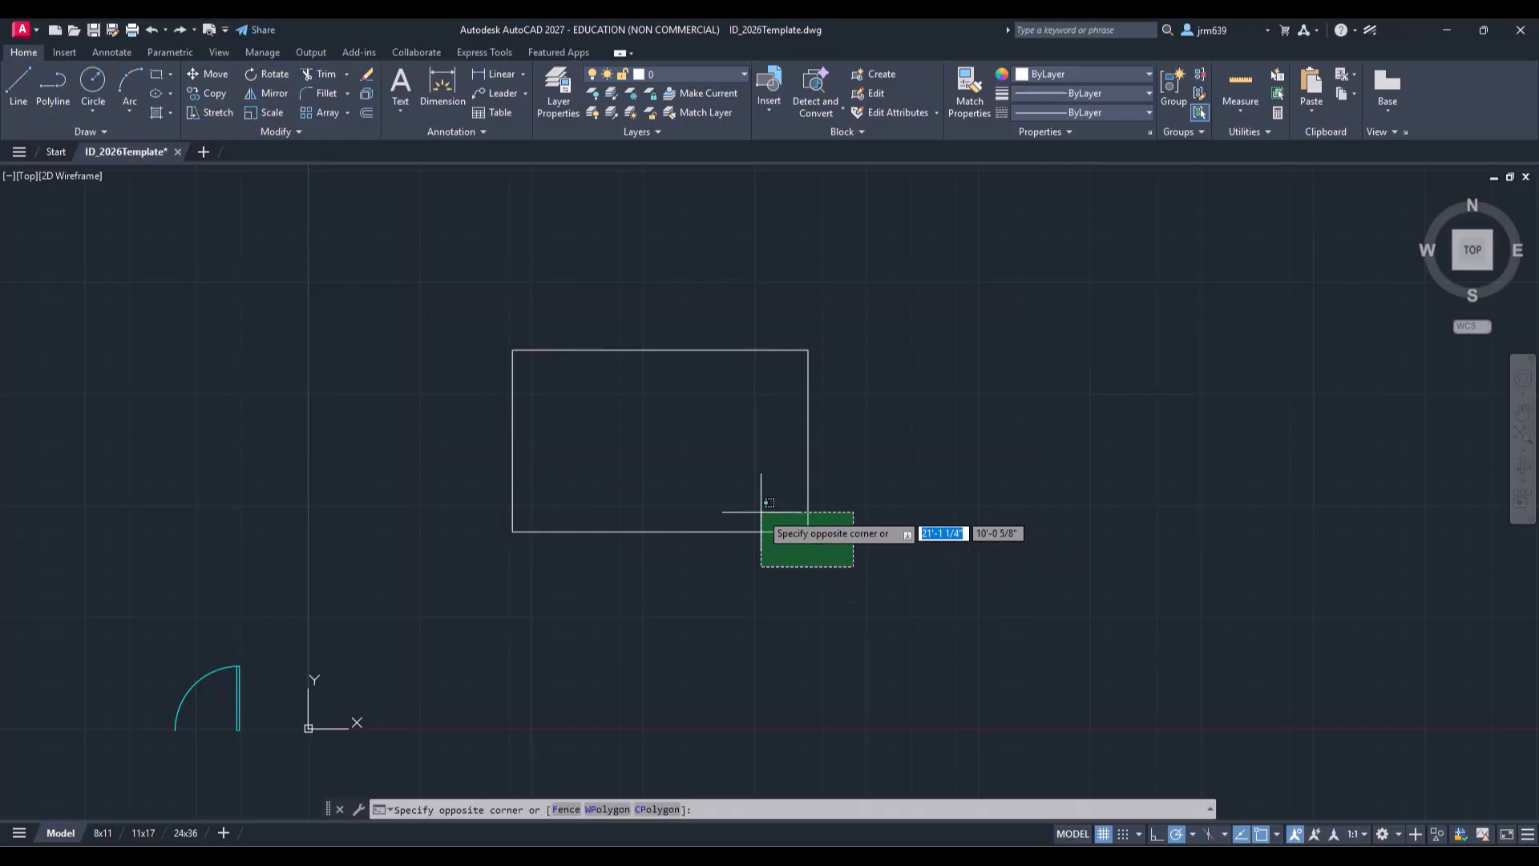
left_click(762, 513)
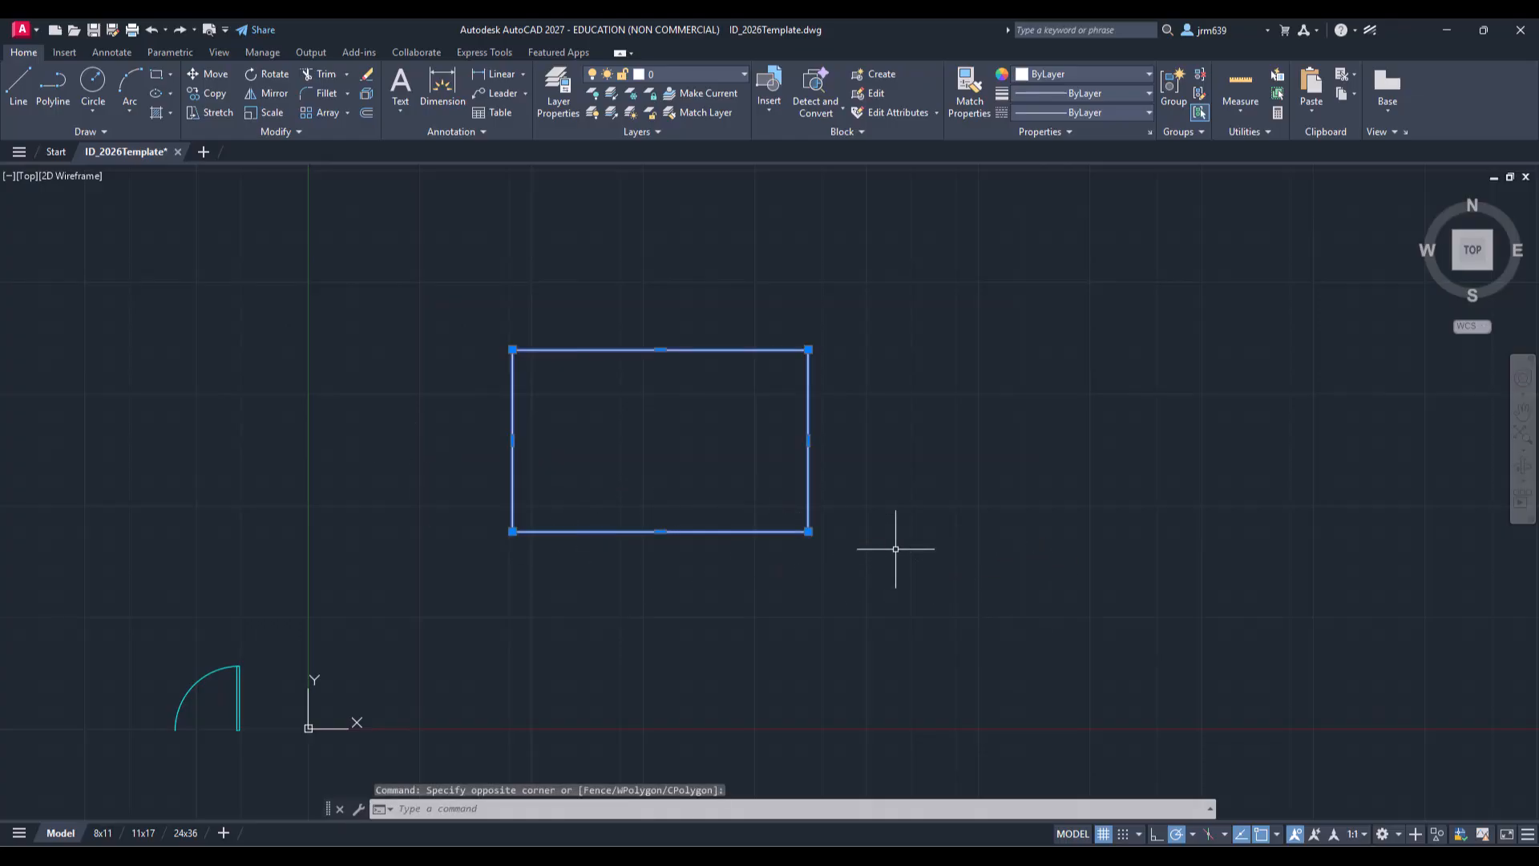
left_click(266, 77)
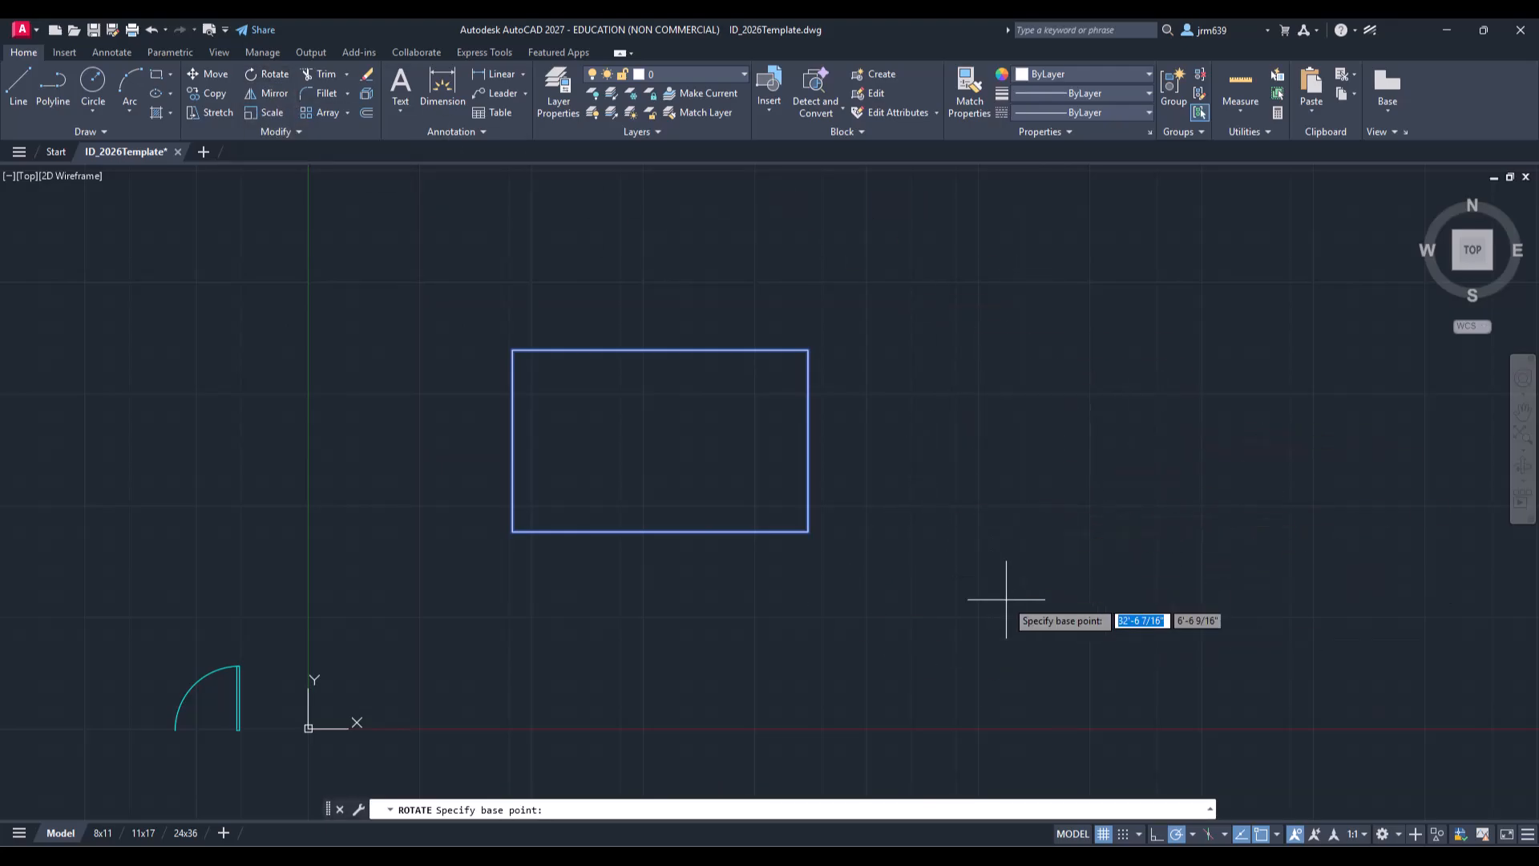
left_click(1043, 598)
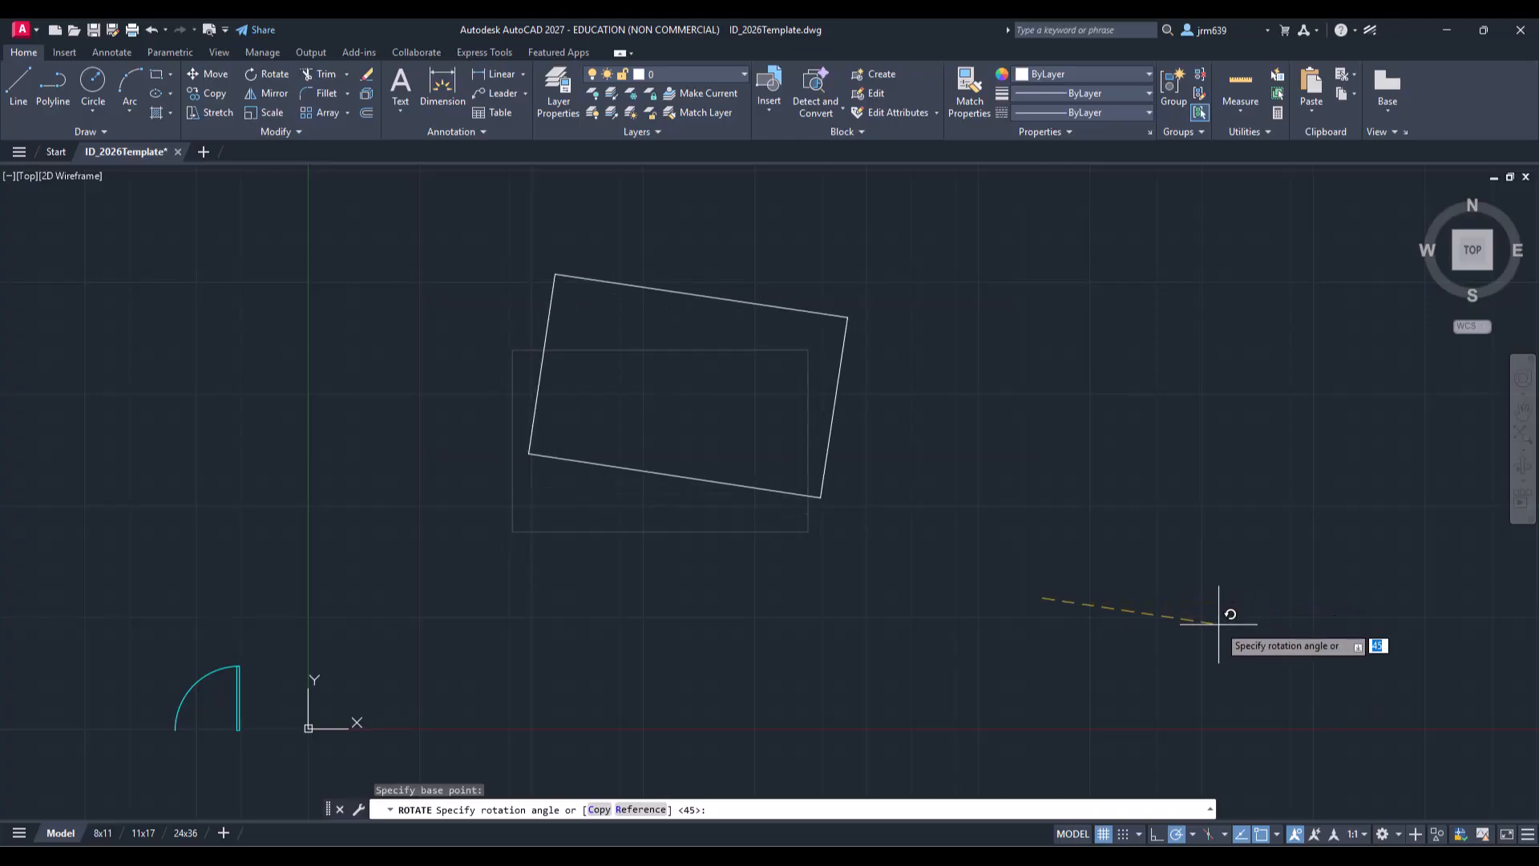
left_click(1177, 651)
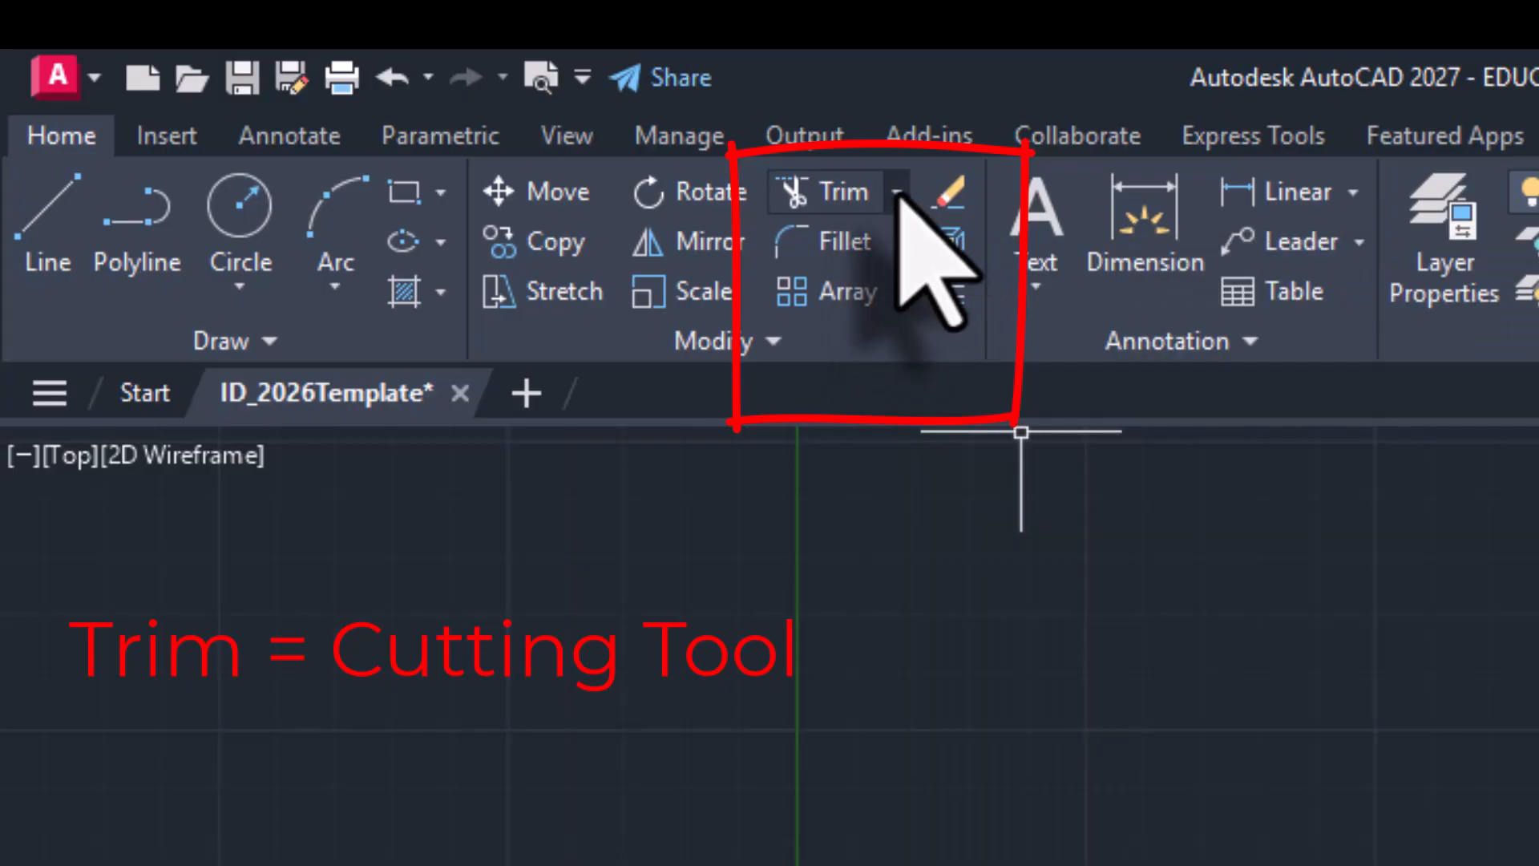
left_click(897, 194)
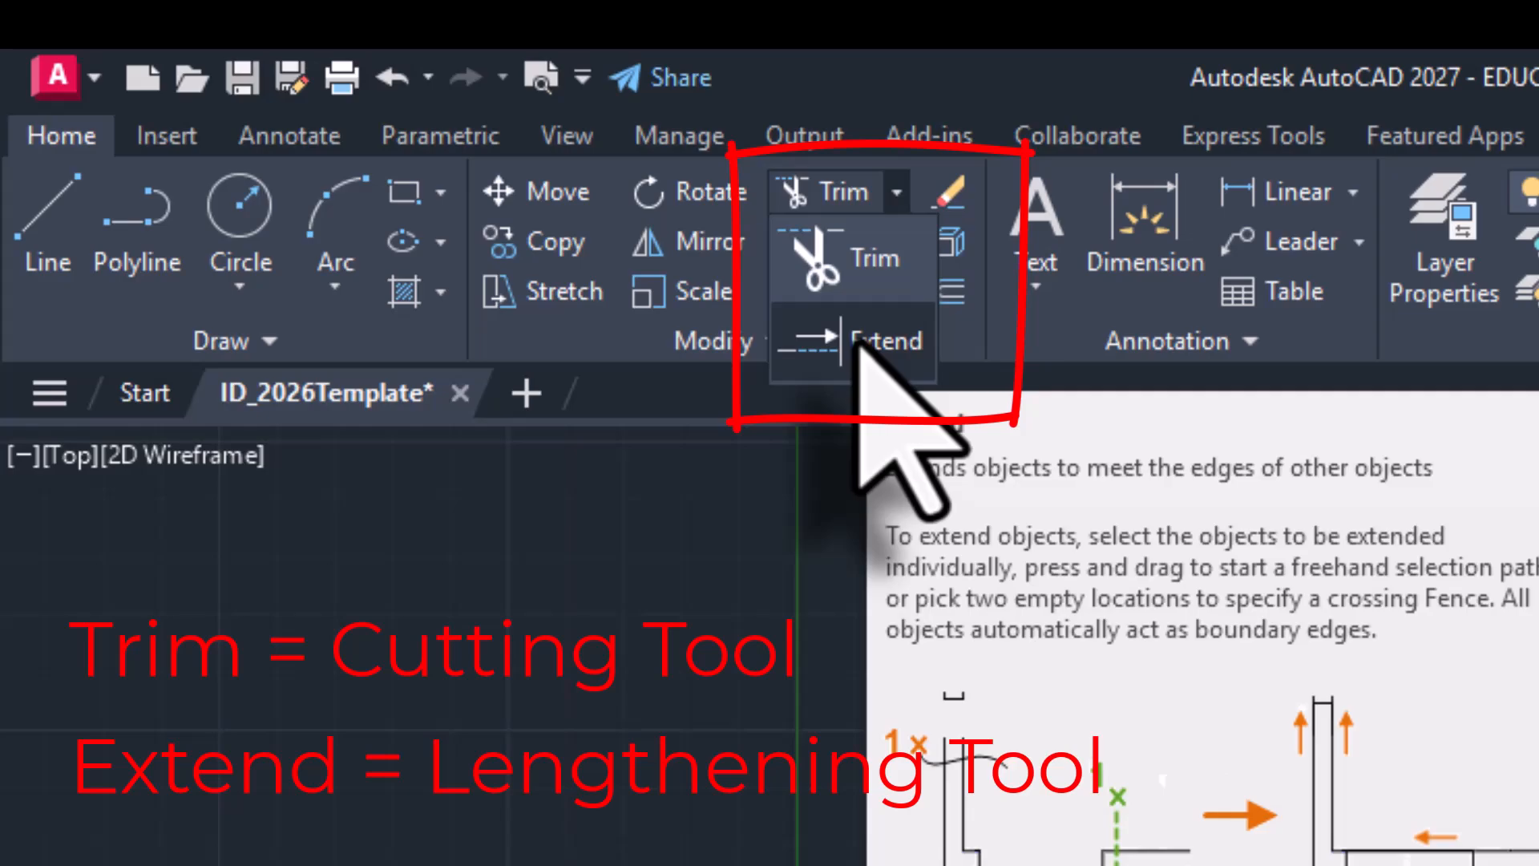
left_click(837, 261)
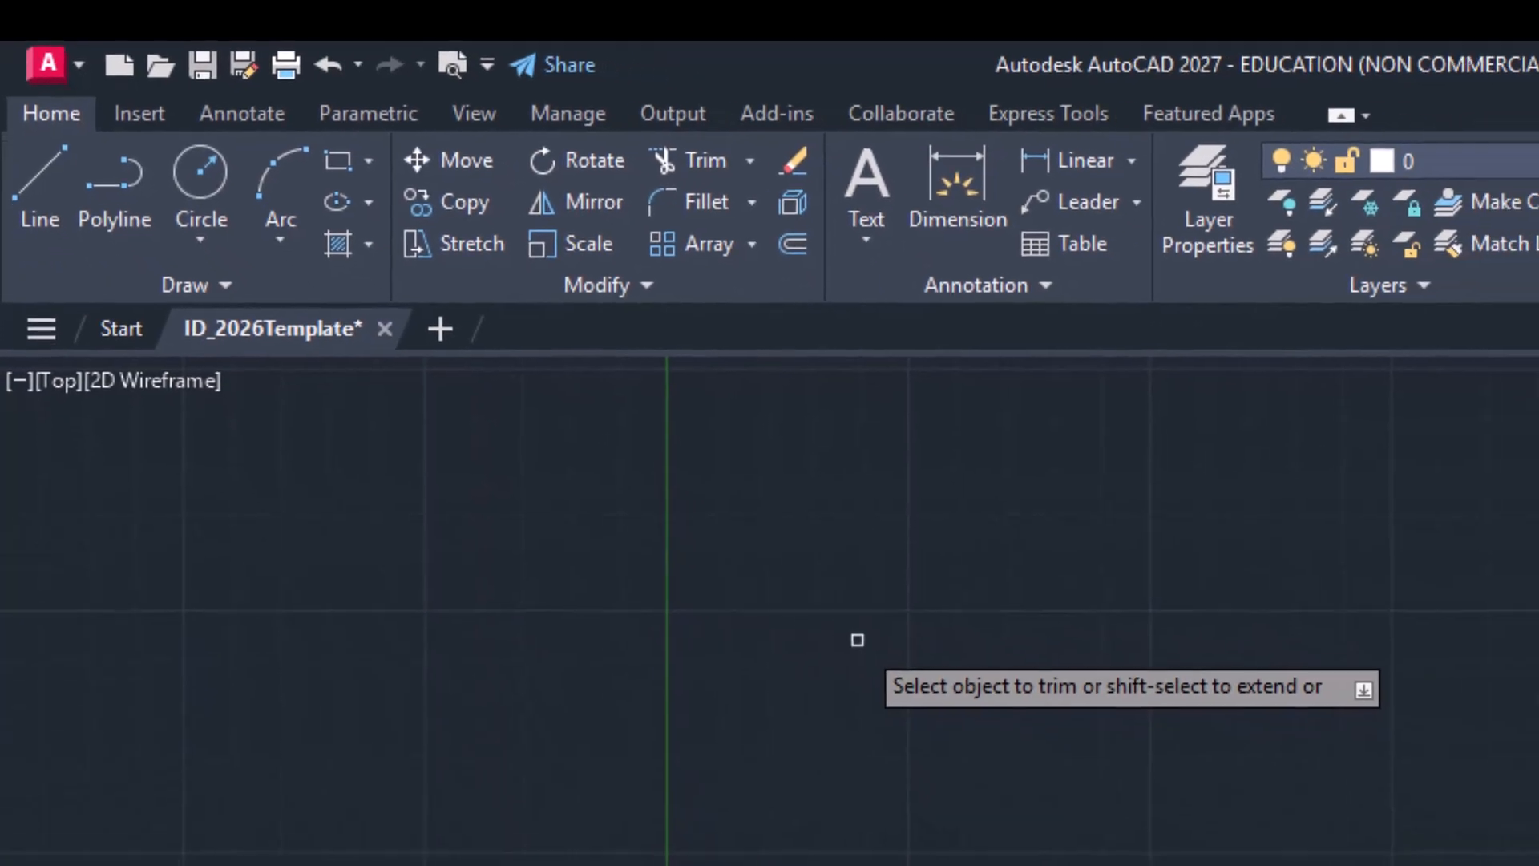
key("Escape")
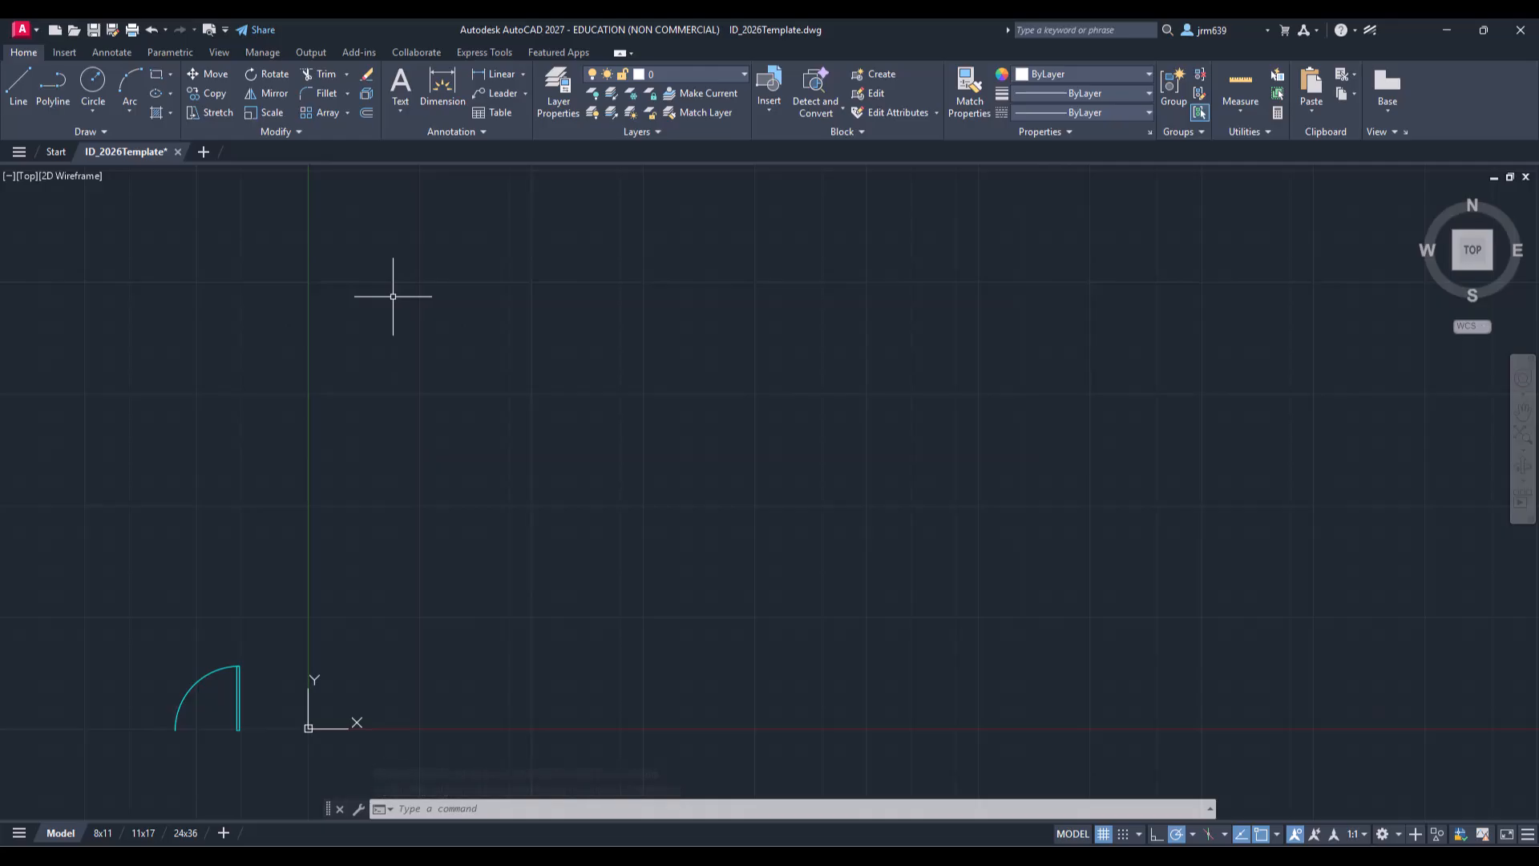
Step: Draw a line sloping down from upper left to lower right
left_click(19, 87)
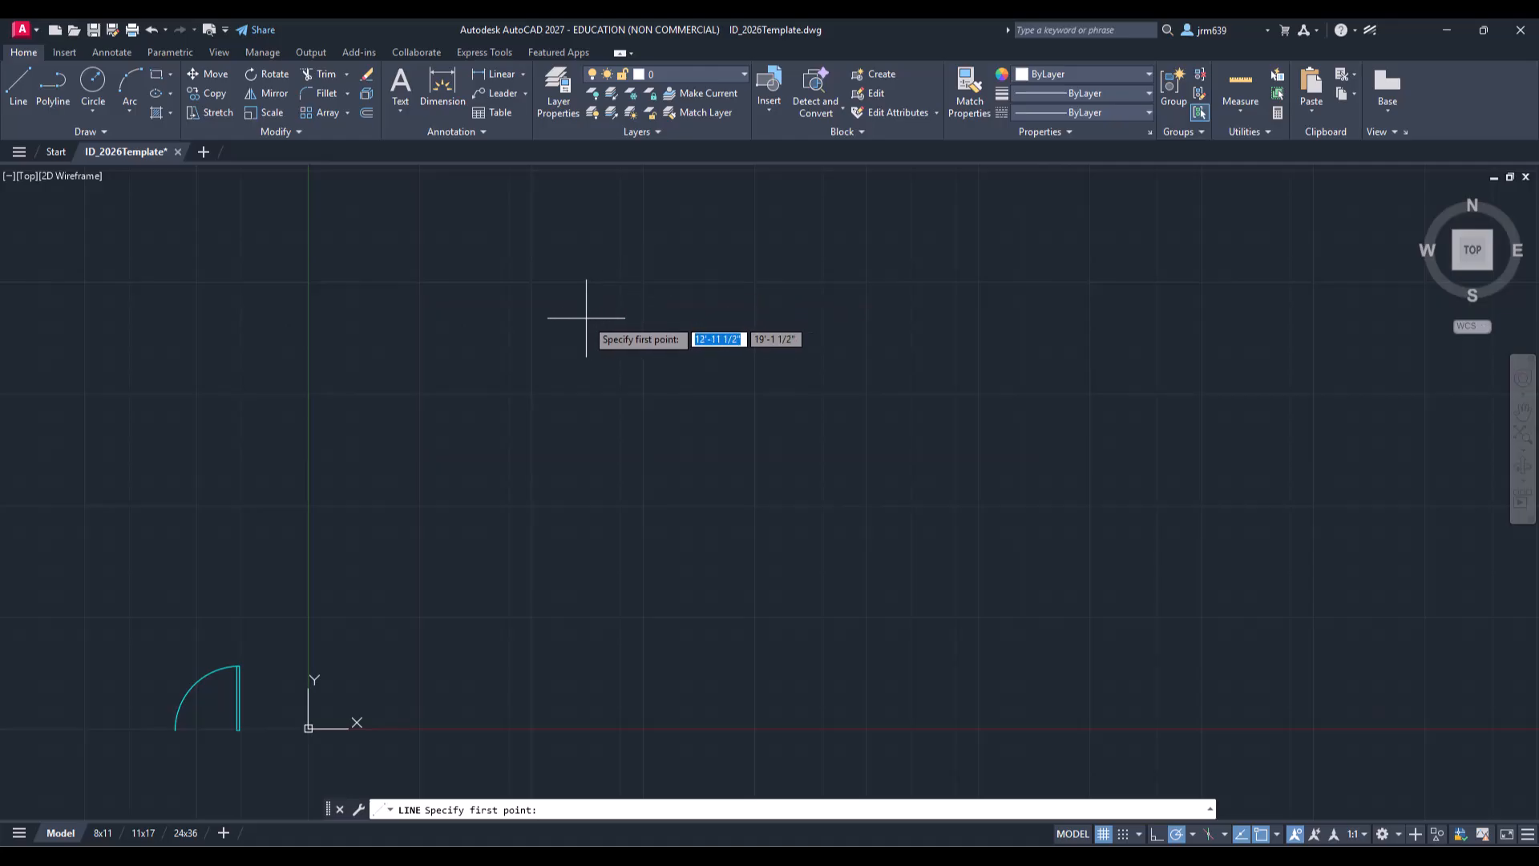
left_click(588, 319)
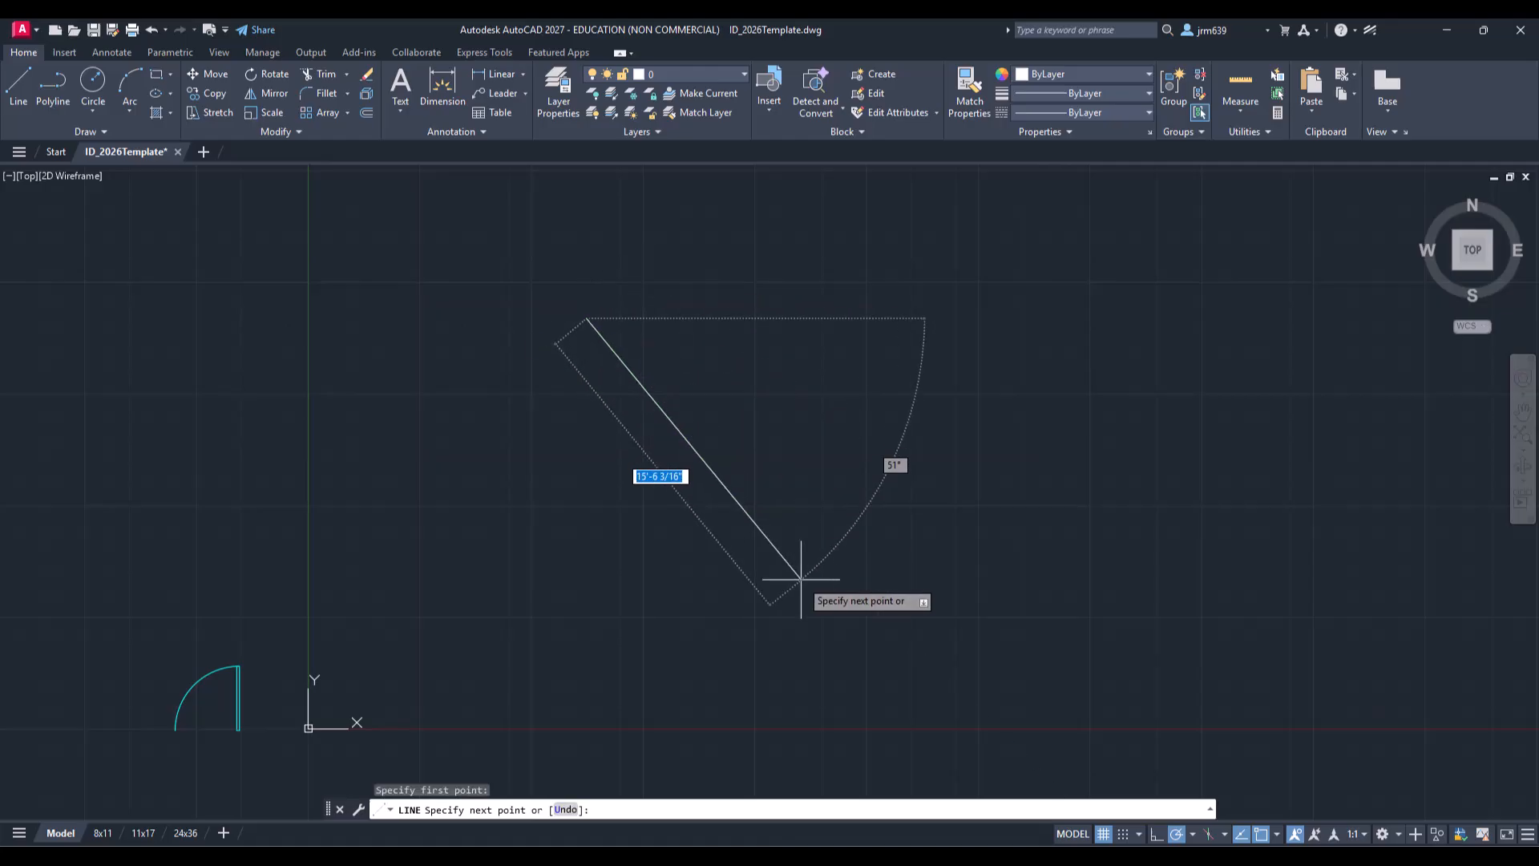
left_click(834, 654)
key("Escape")
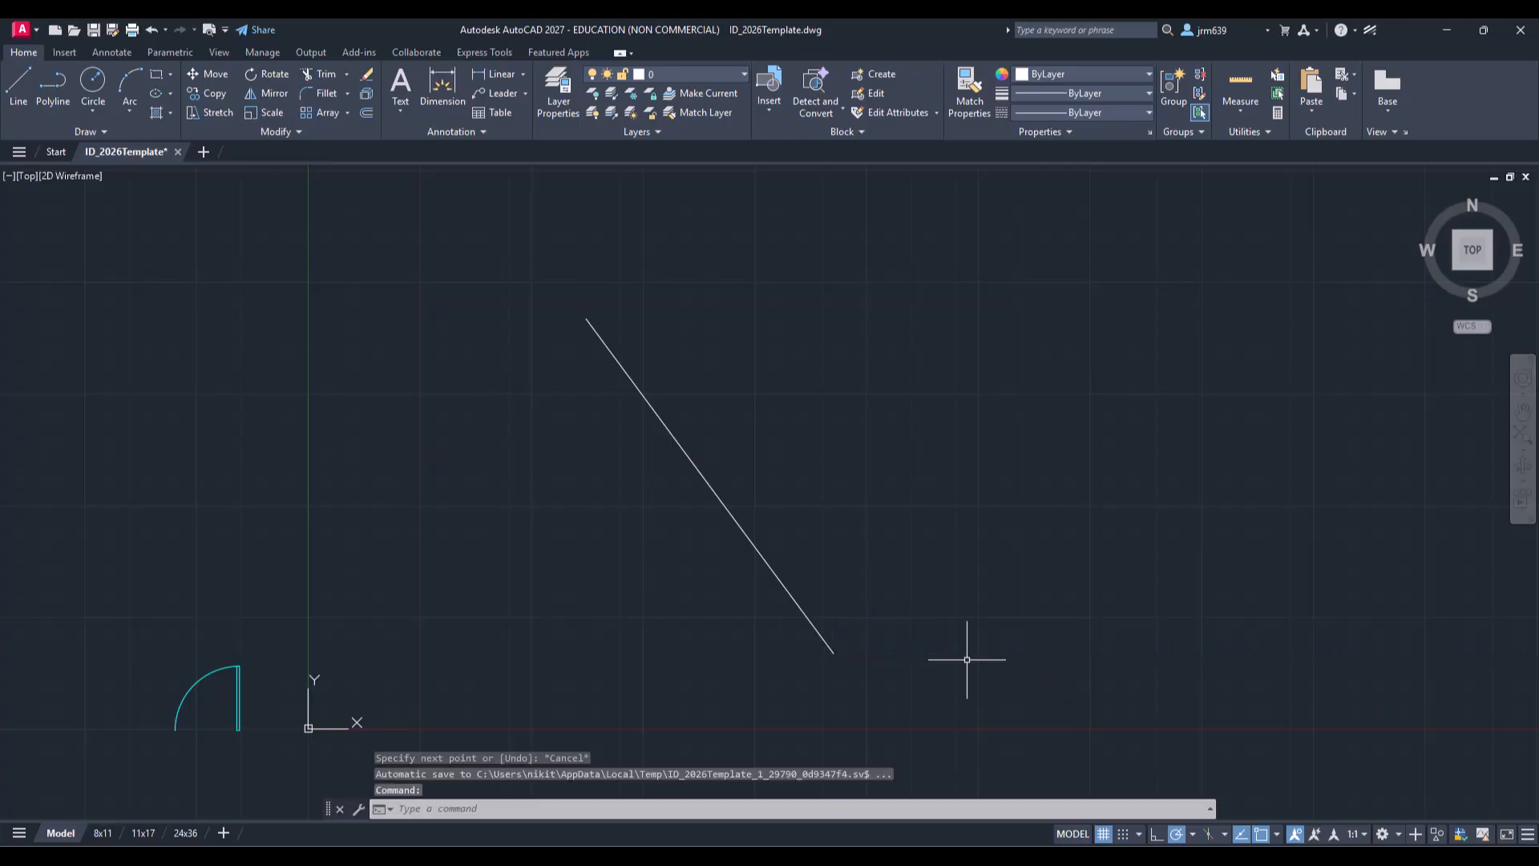
Step: Draw a second line crossing the first one to form an X
key("Return")
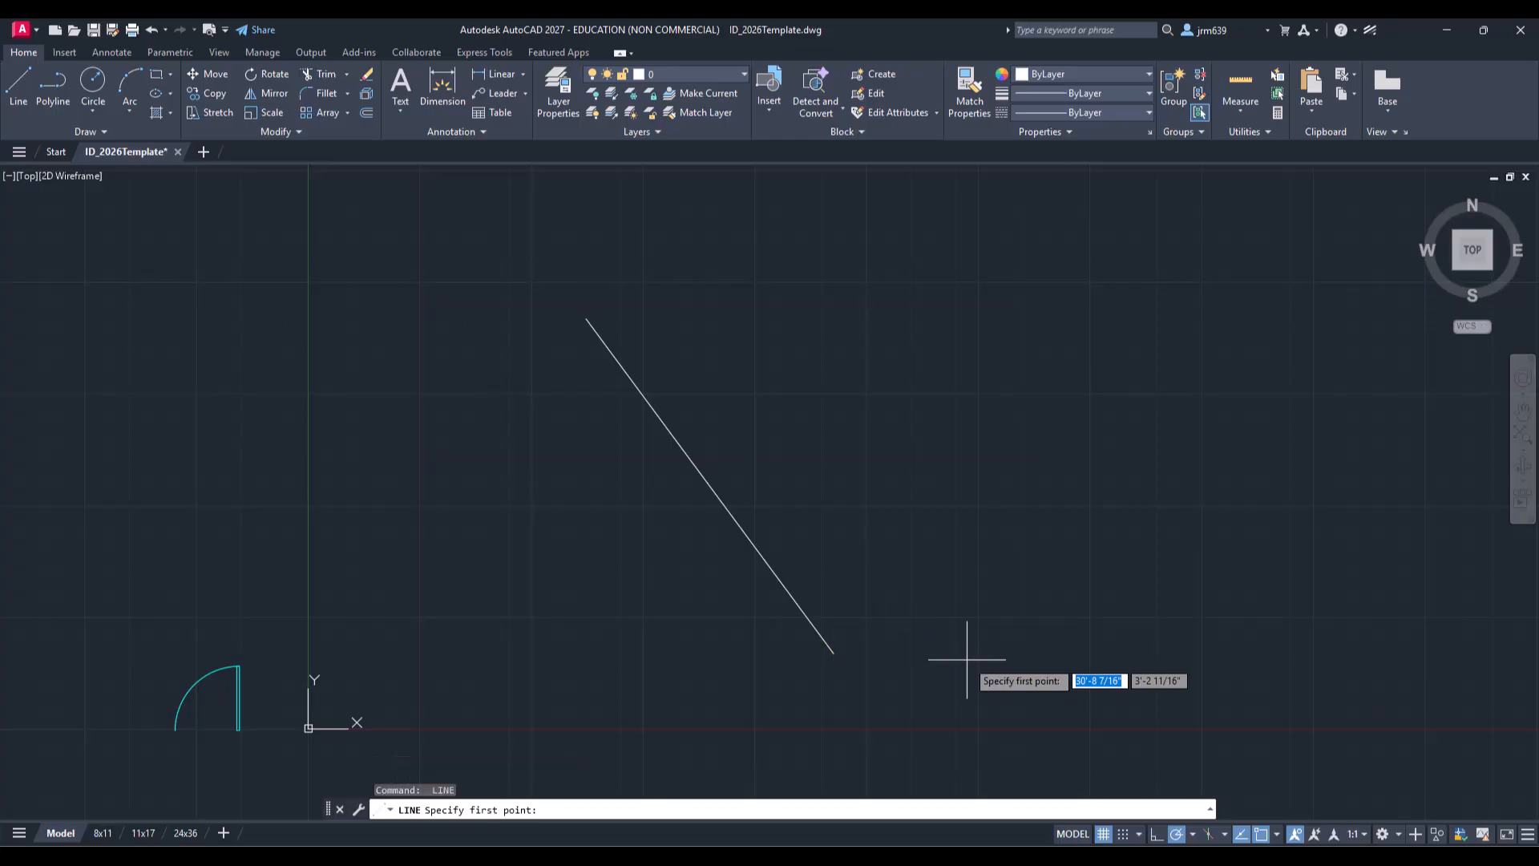
left_click(831, 345)
left_click(564, 614)
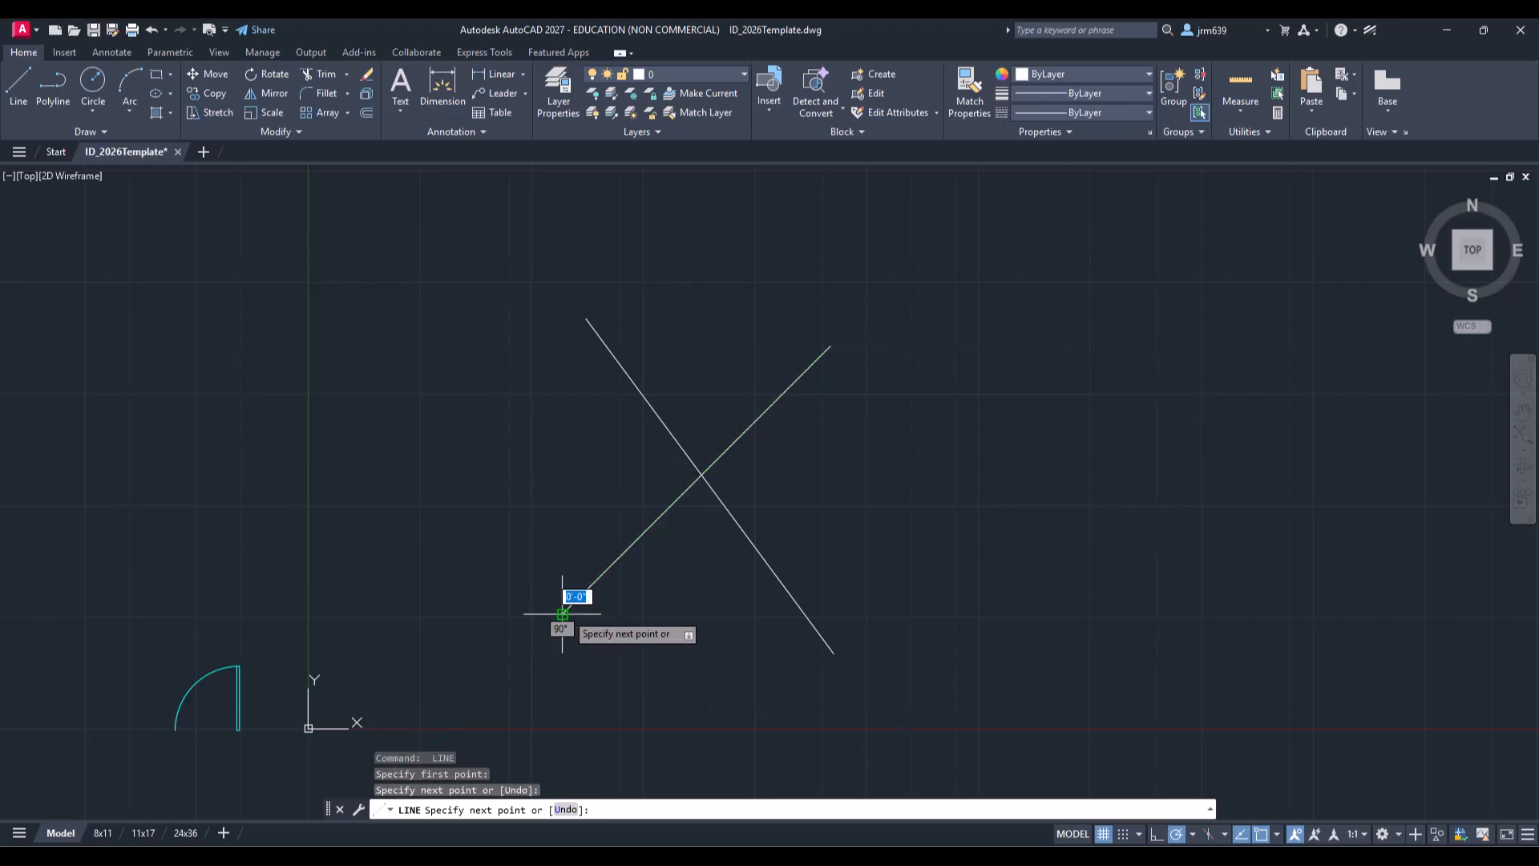
key("Escape")
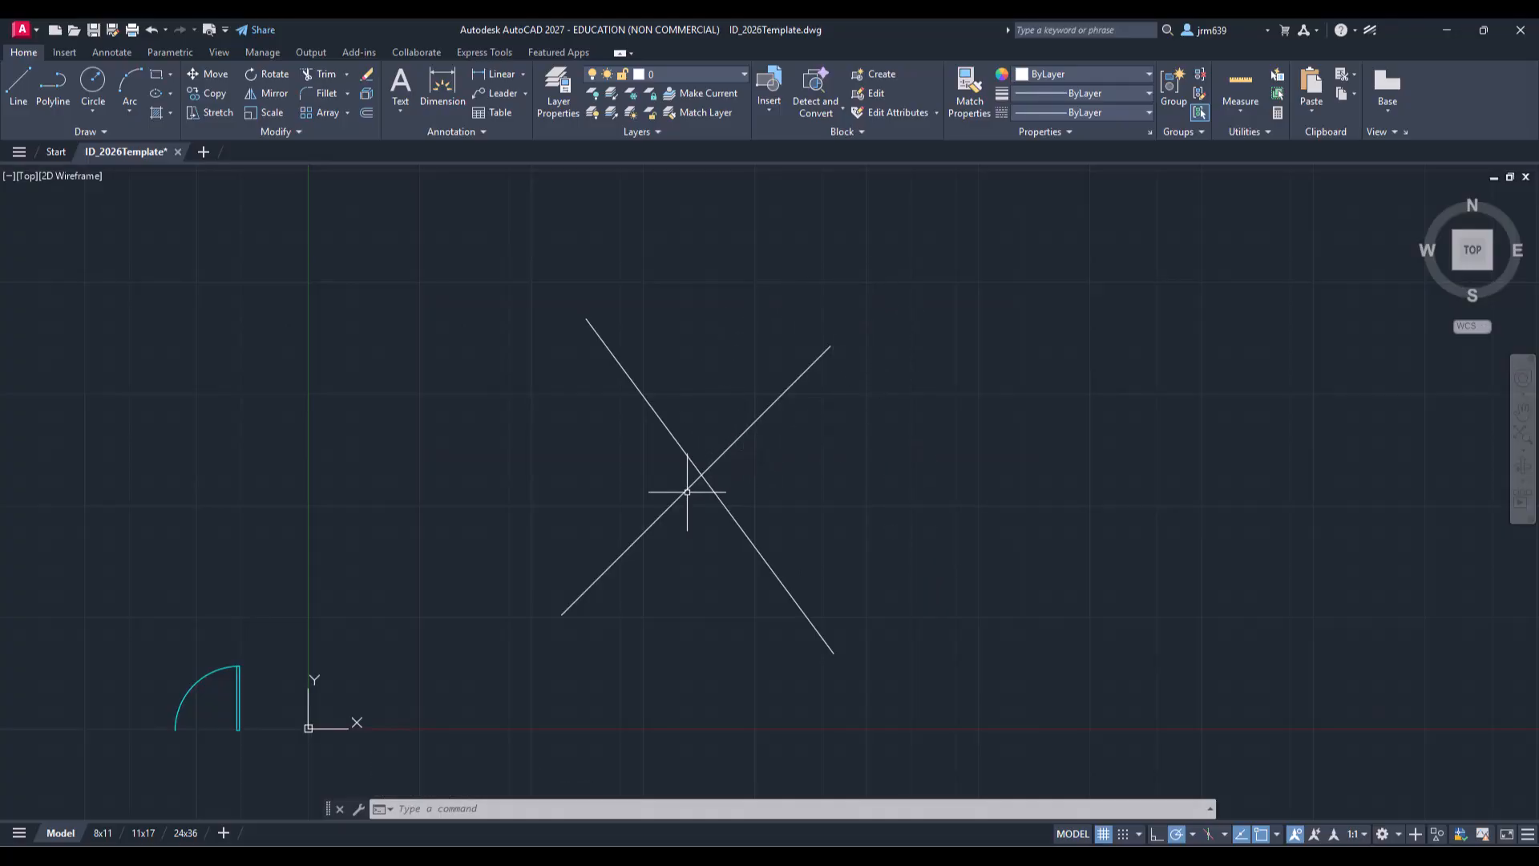
Step: Trim the upper-right segment of the second line beyond the intersection using the TR command
left_click(651, 525)
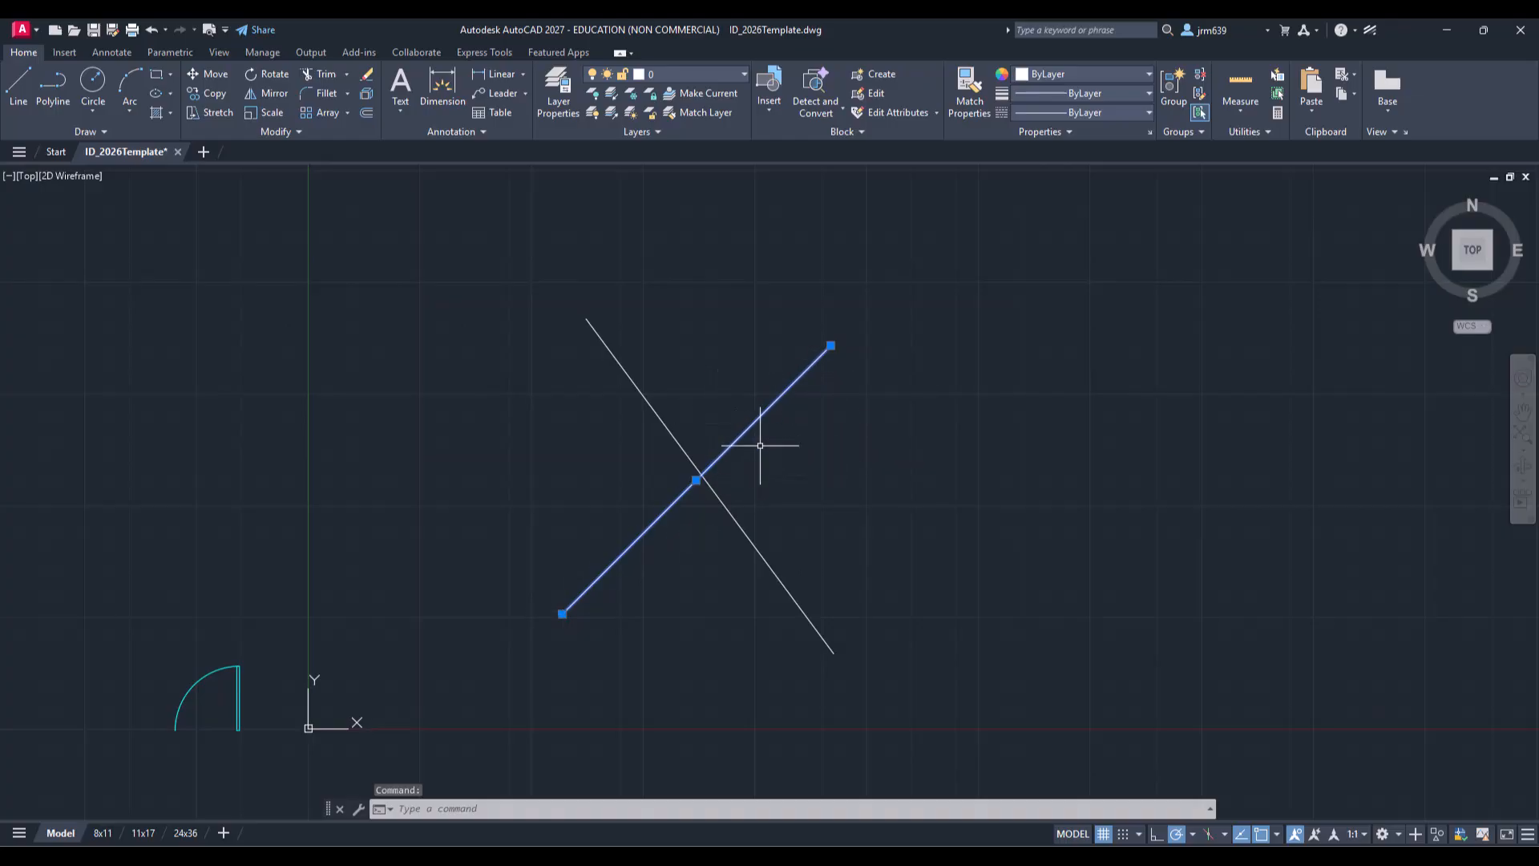
key("Escape")
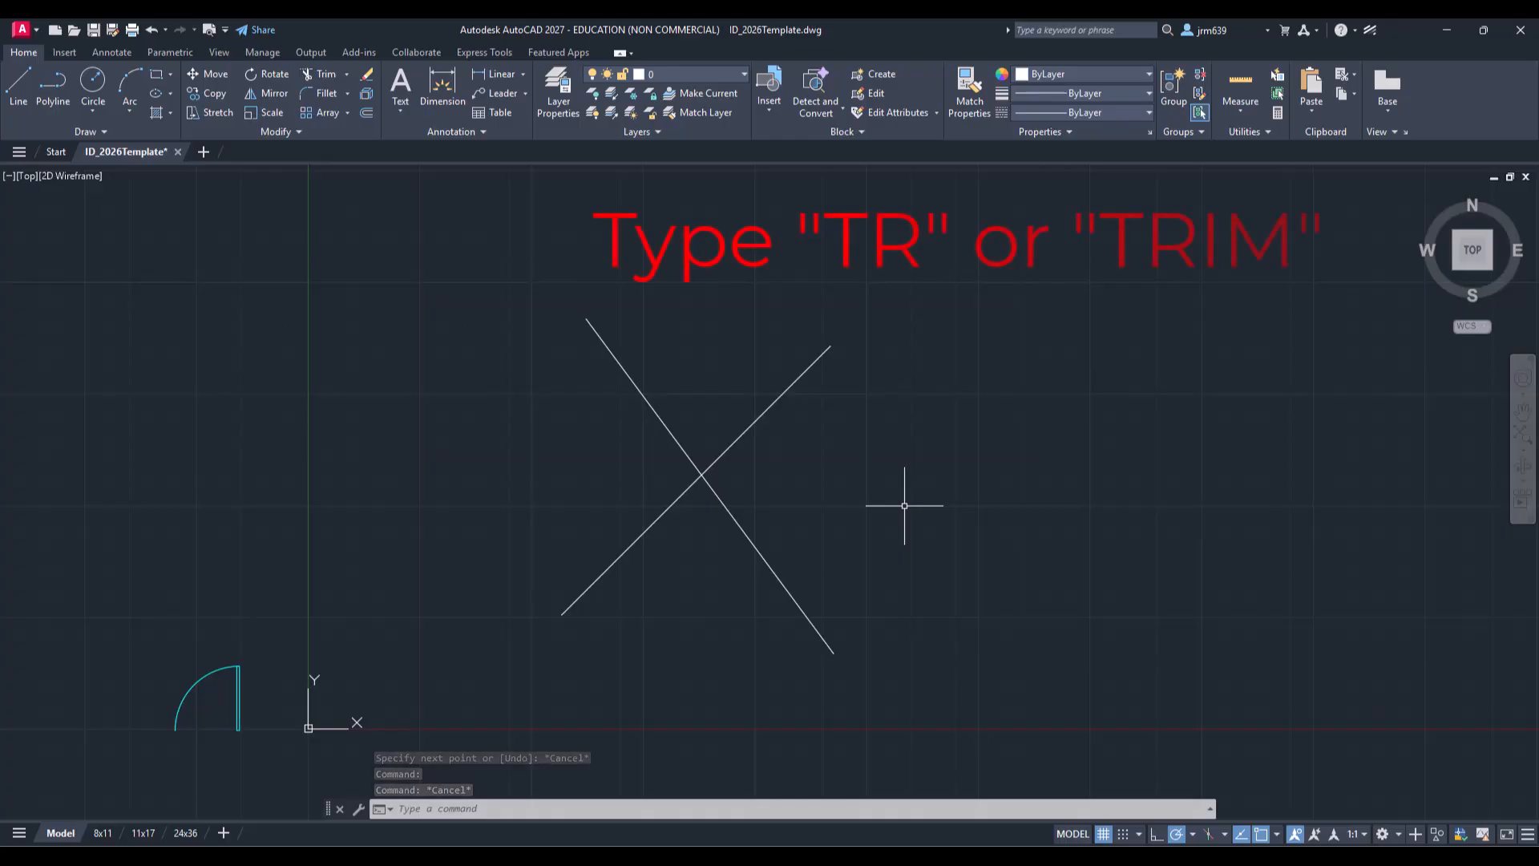
type("TR")
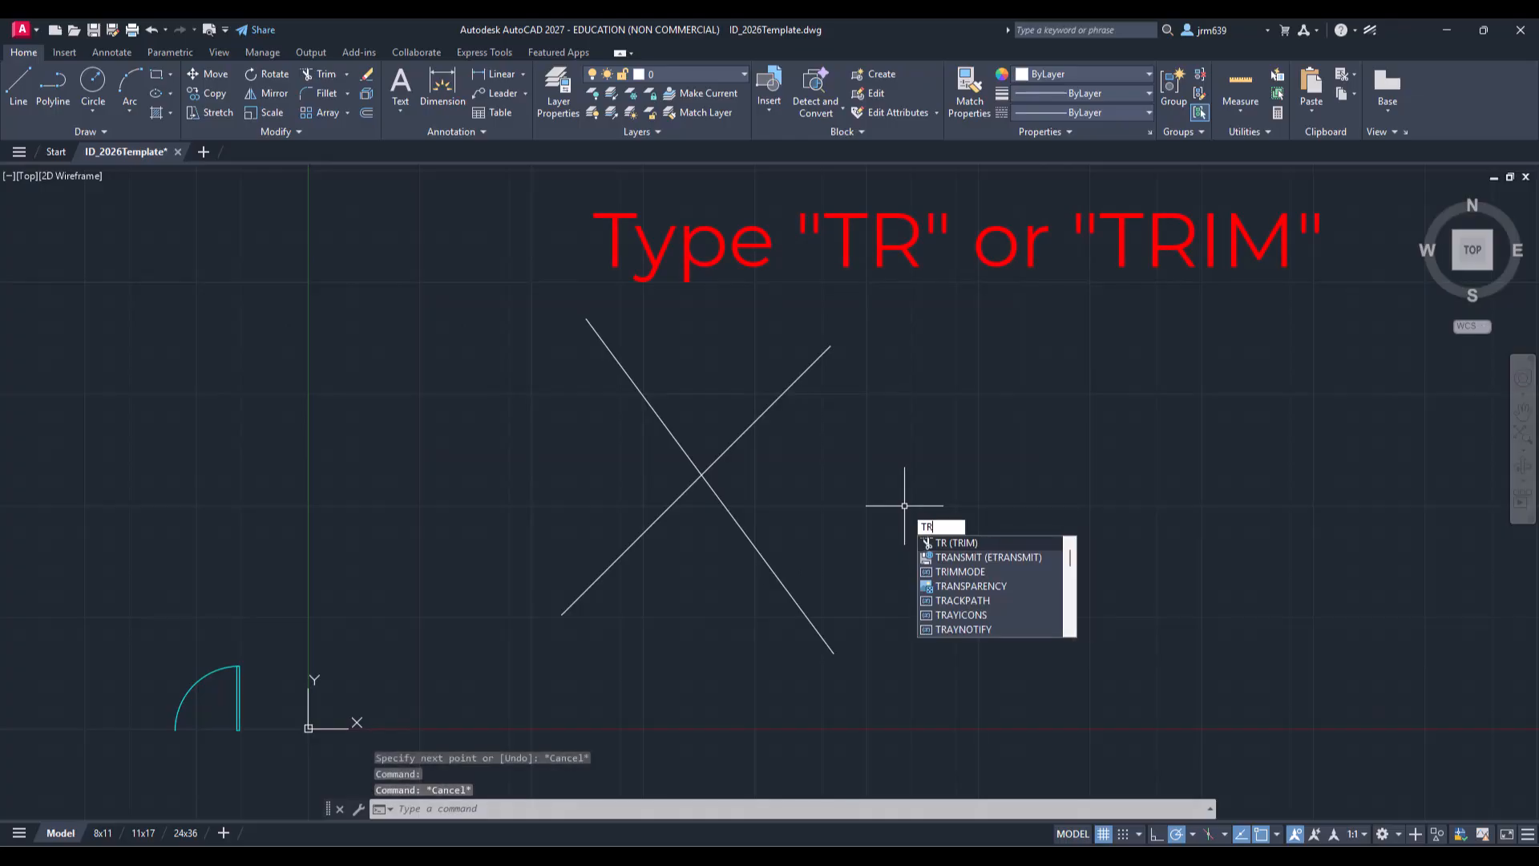
key("Return")
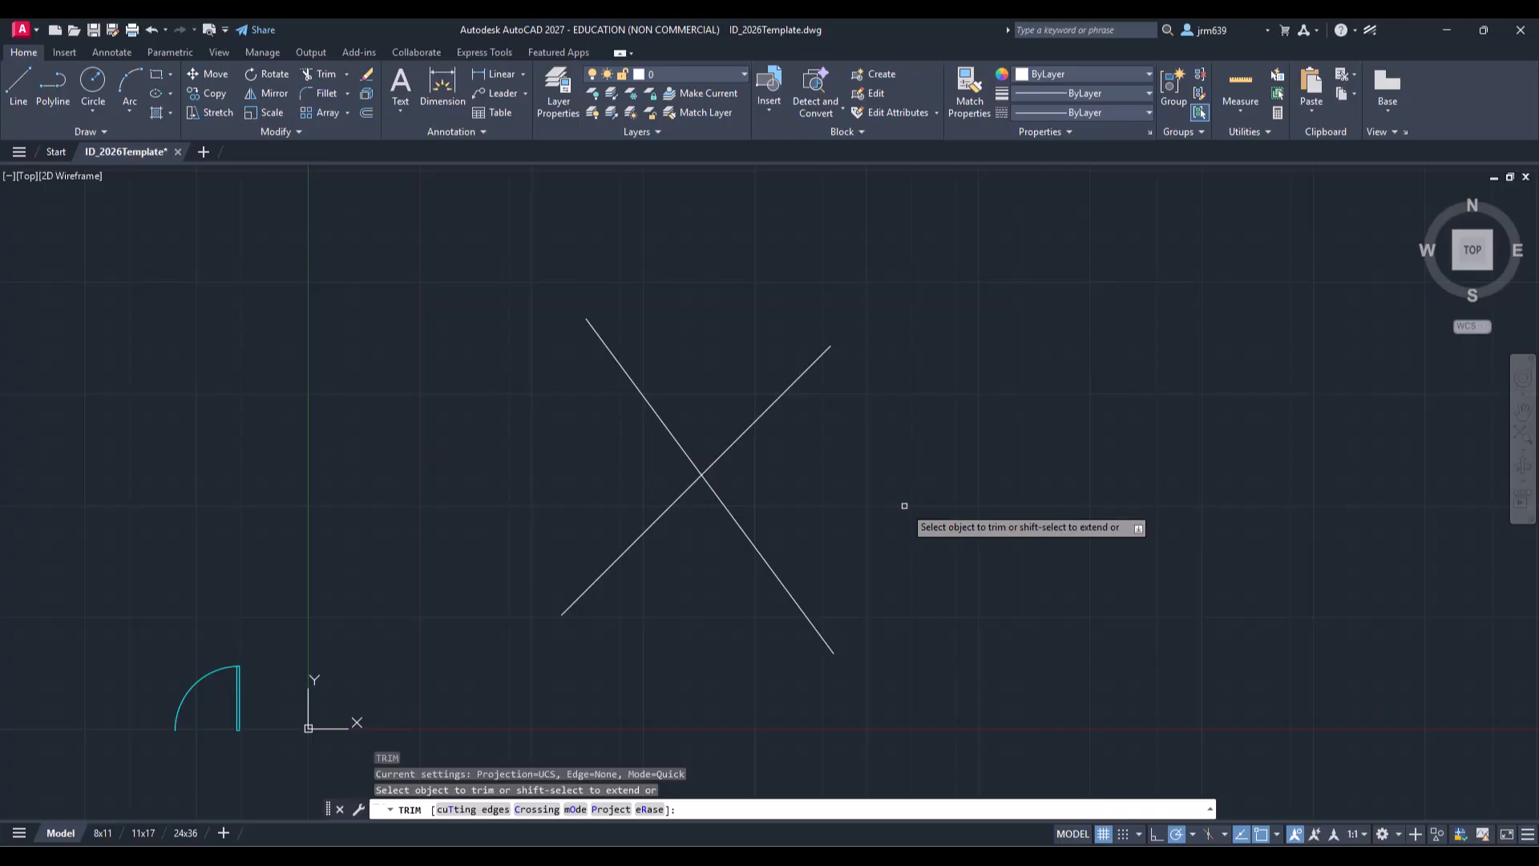
left_click(765, 407)
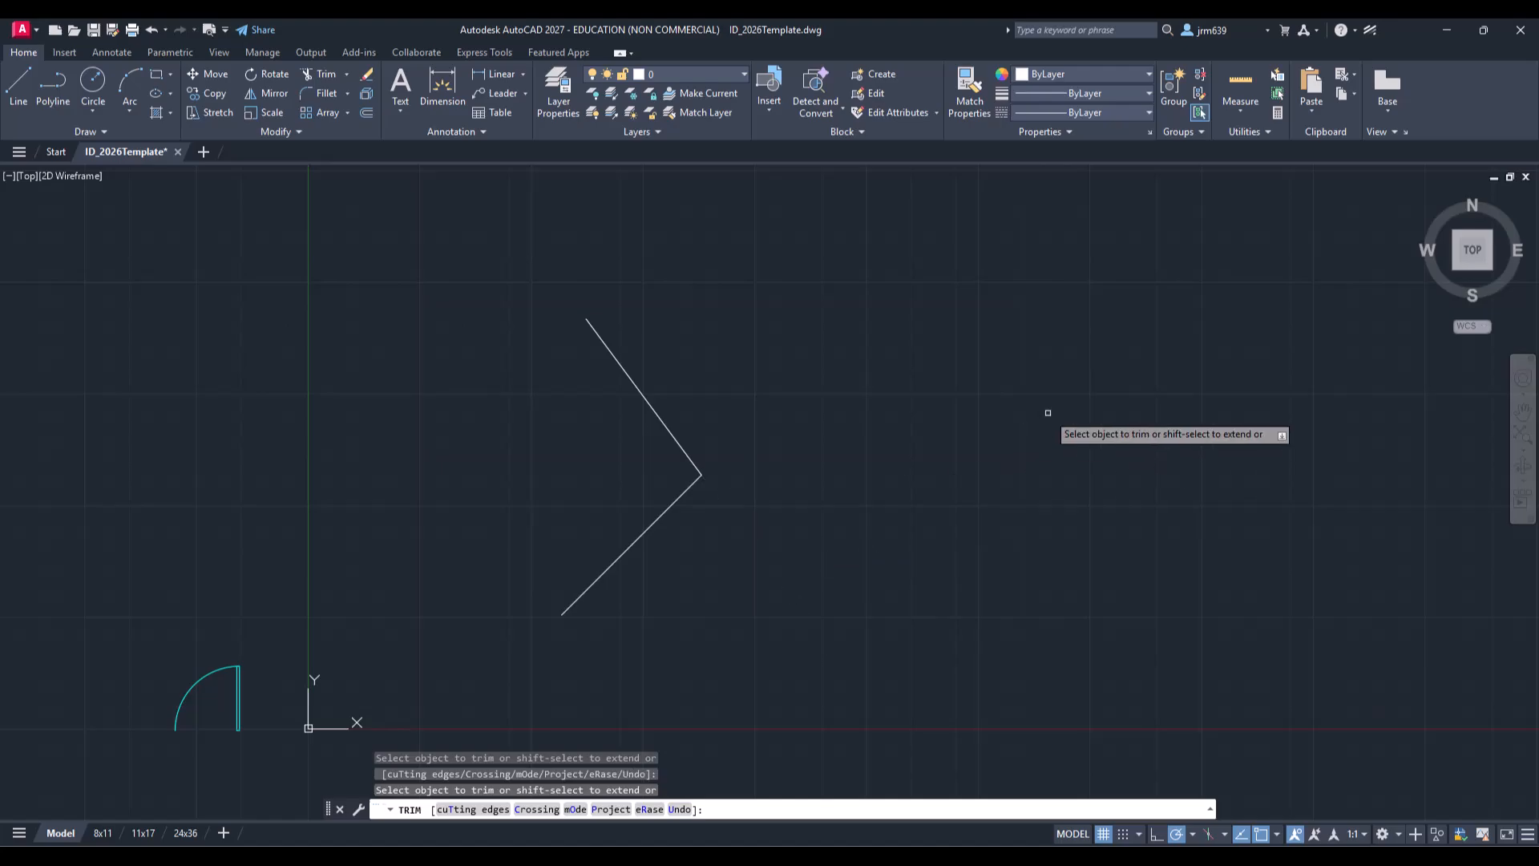
key("Escape")
key("Escape")
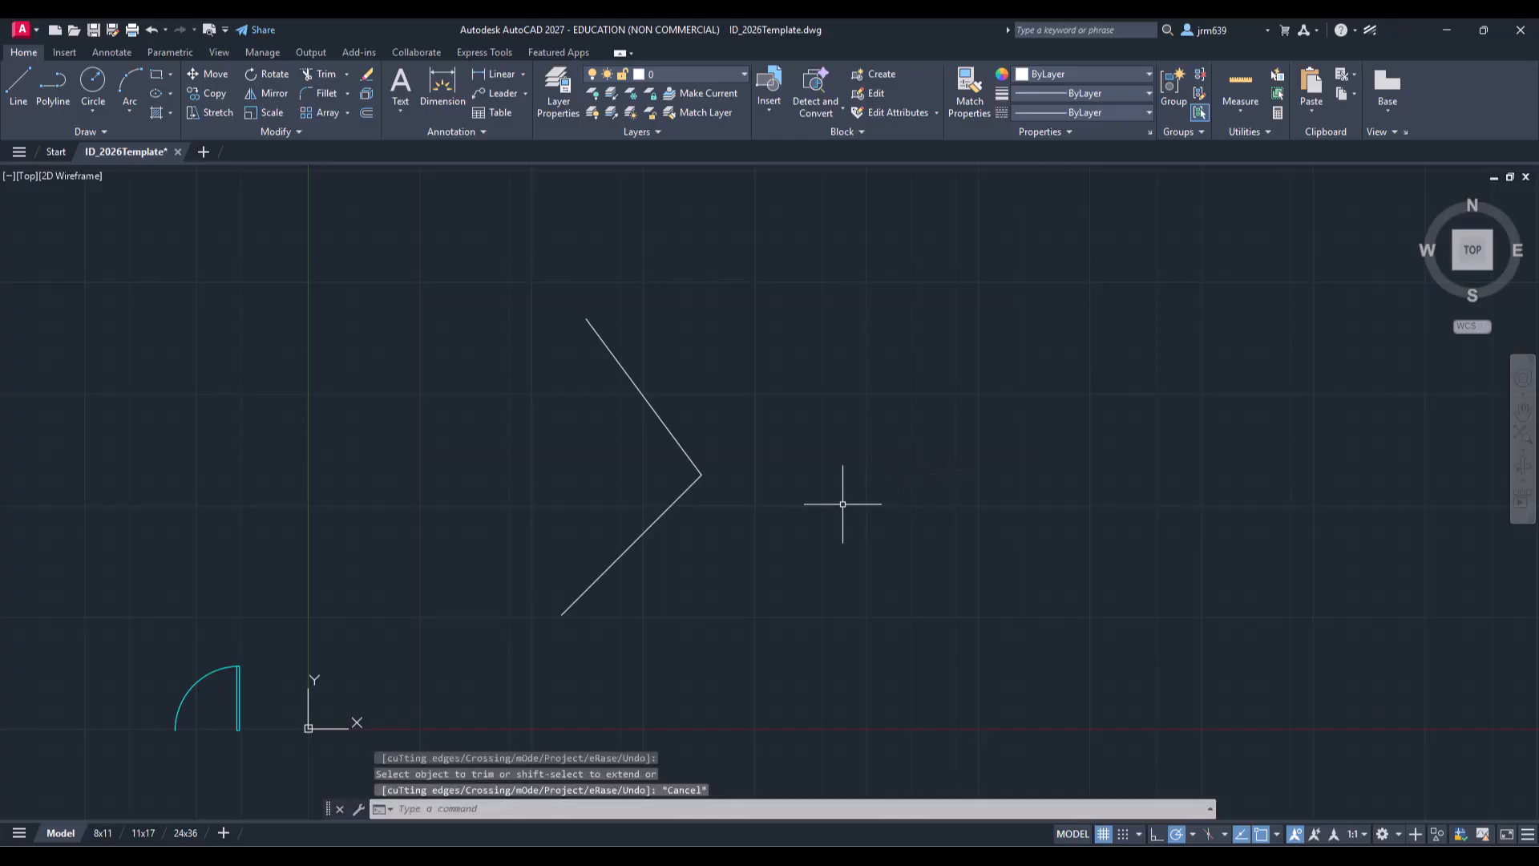
Step: Select both remaining lines and delete them
left_click(834, 510)
left_click(702, 460)
key("Delete")
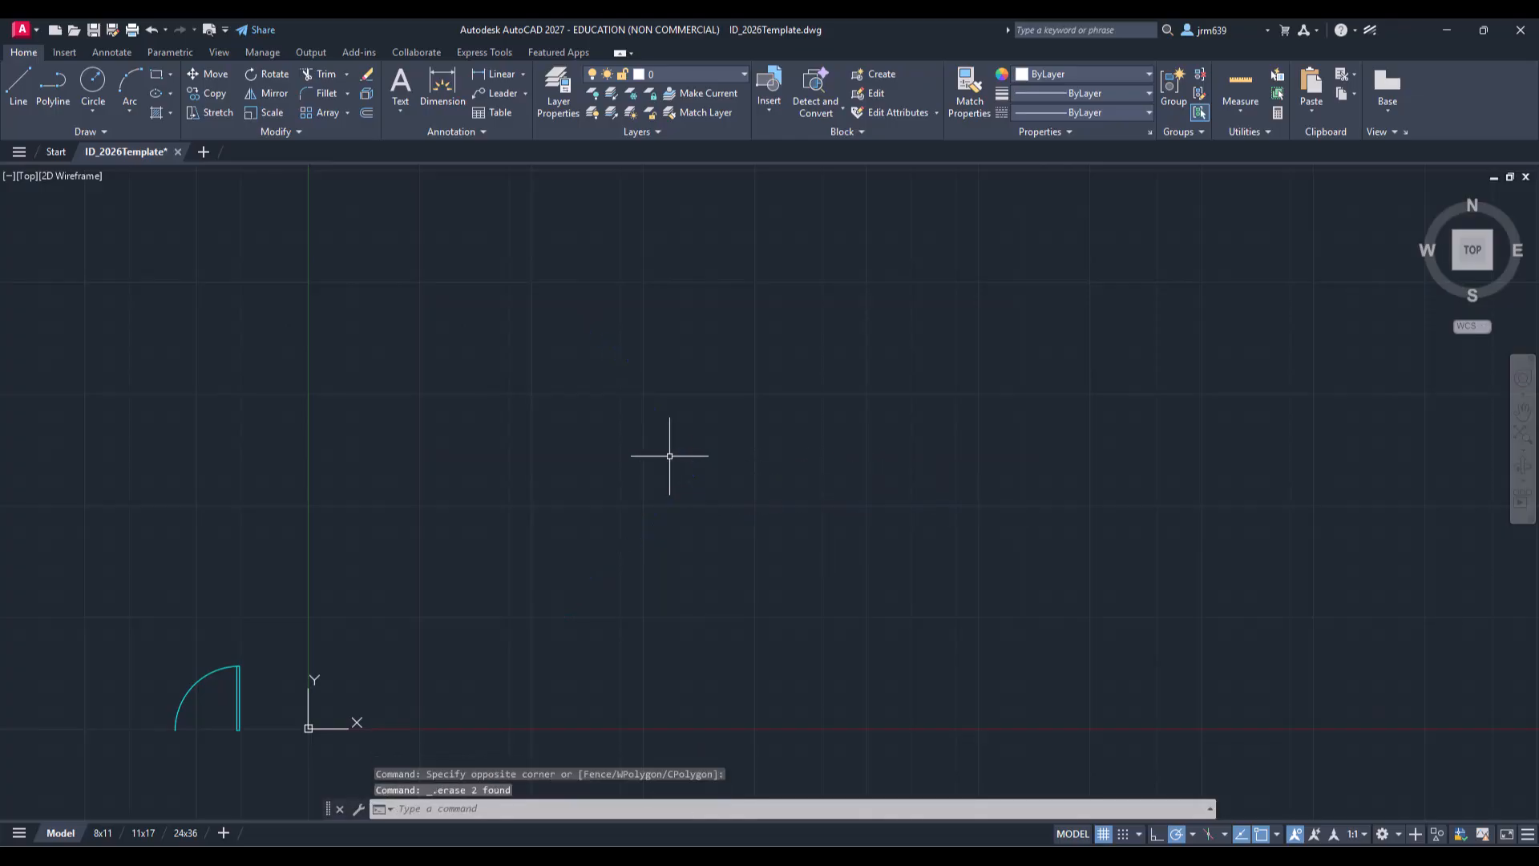
Step: Draw a long chain of freehand line segments that crisscross each other across the drawing area
left_click(23, 88)
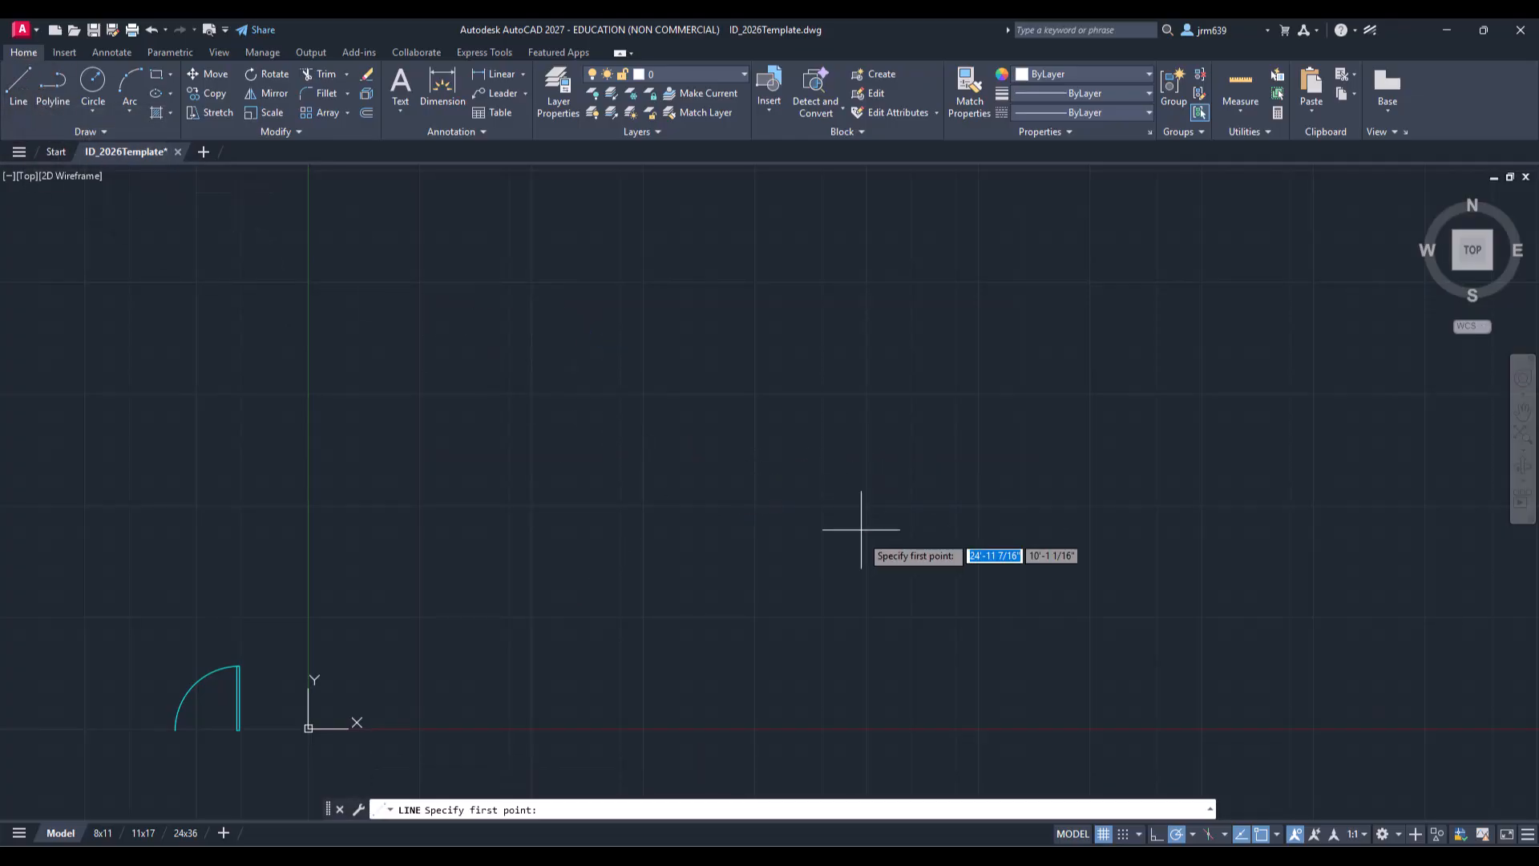
left_click(539, 568)
left_click(552, 341)
left_click(731, 654)
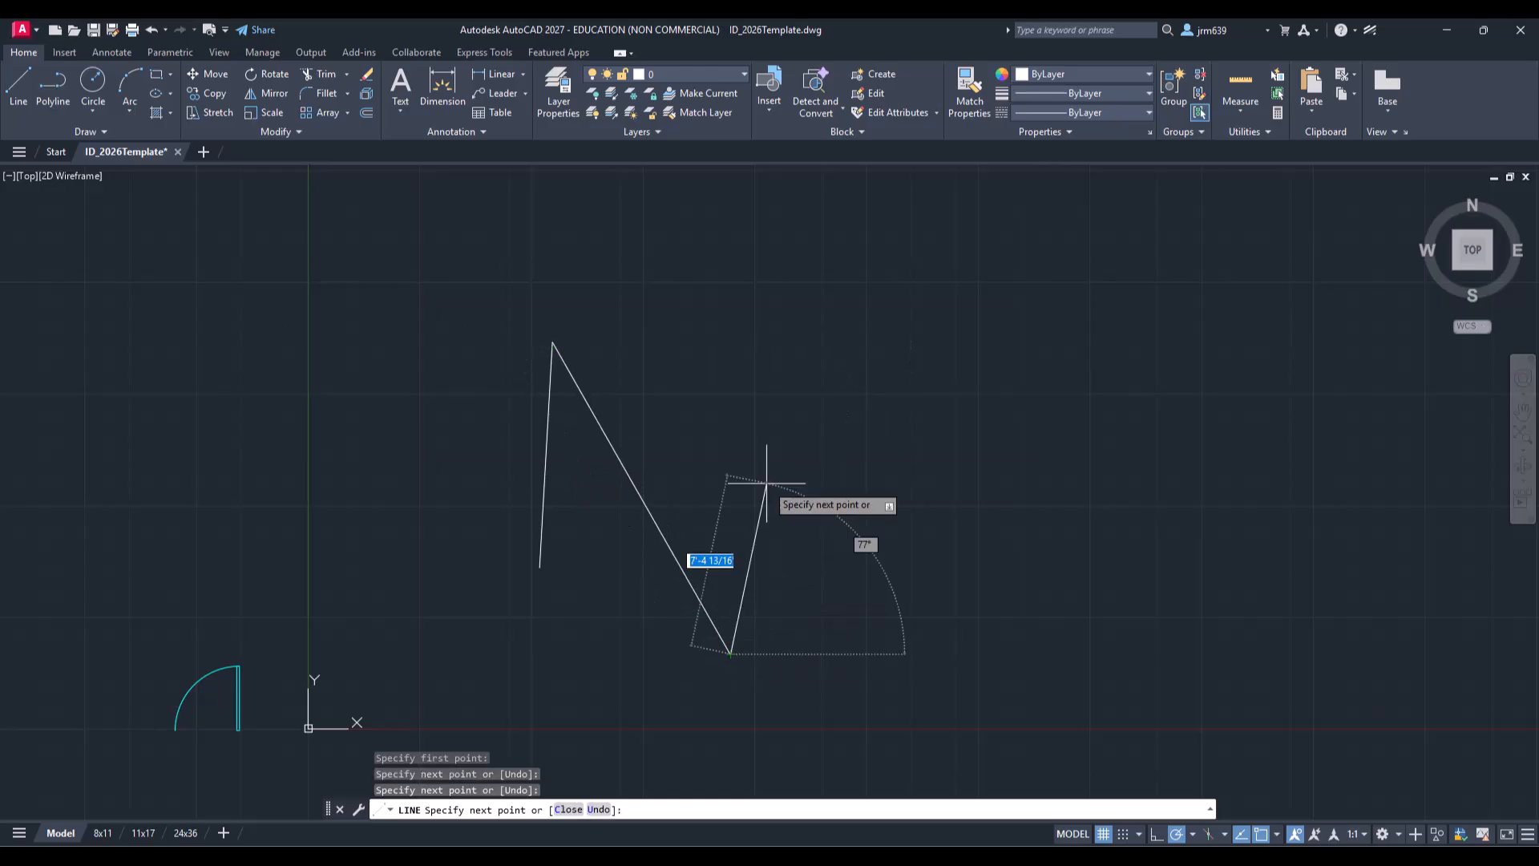
left_click(778, 425)
left_click(922, 617)
left_click(1103, 373)
left_click(811, 572)
left_click(1191, 624)
left_click(1104, 373)
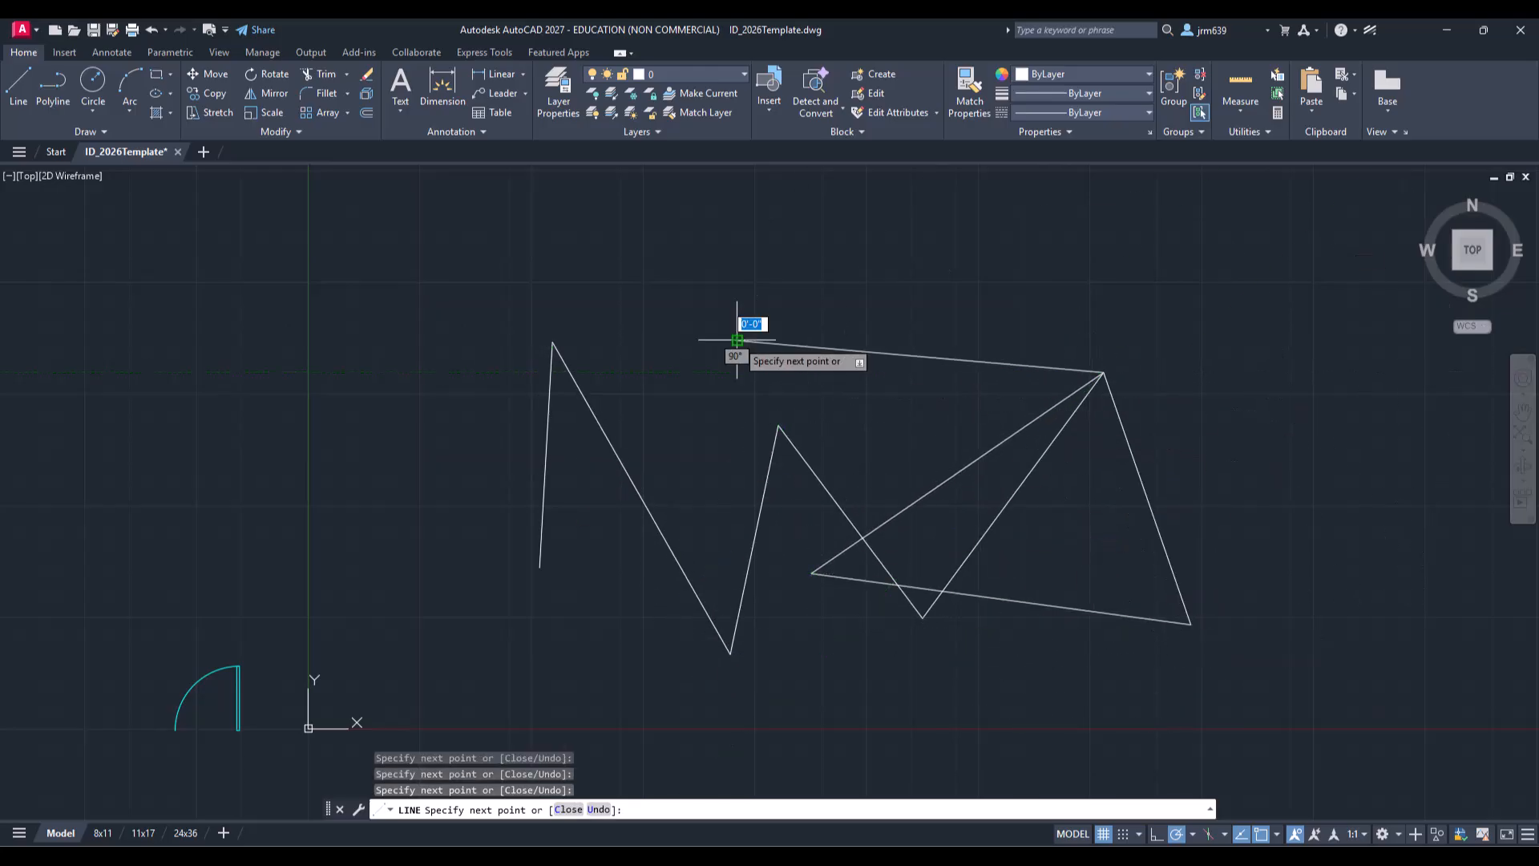
left_click(737, 340)
left_click(642, 497)
left_click(737, 446)
left_click(912, 446)
left_click(760, 650)
left_click(540, 587)
left_click(384, 414)
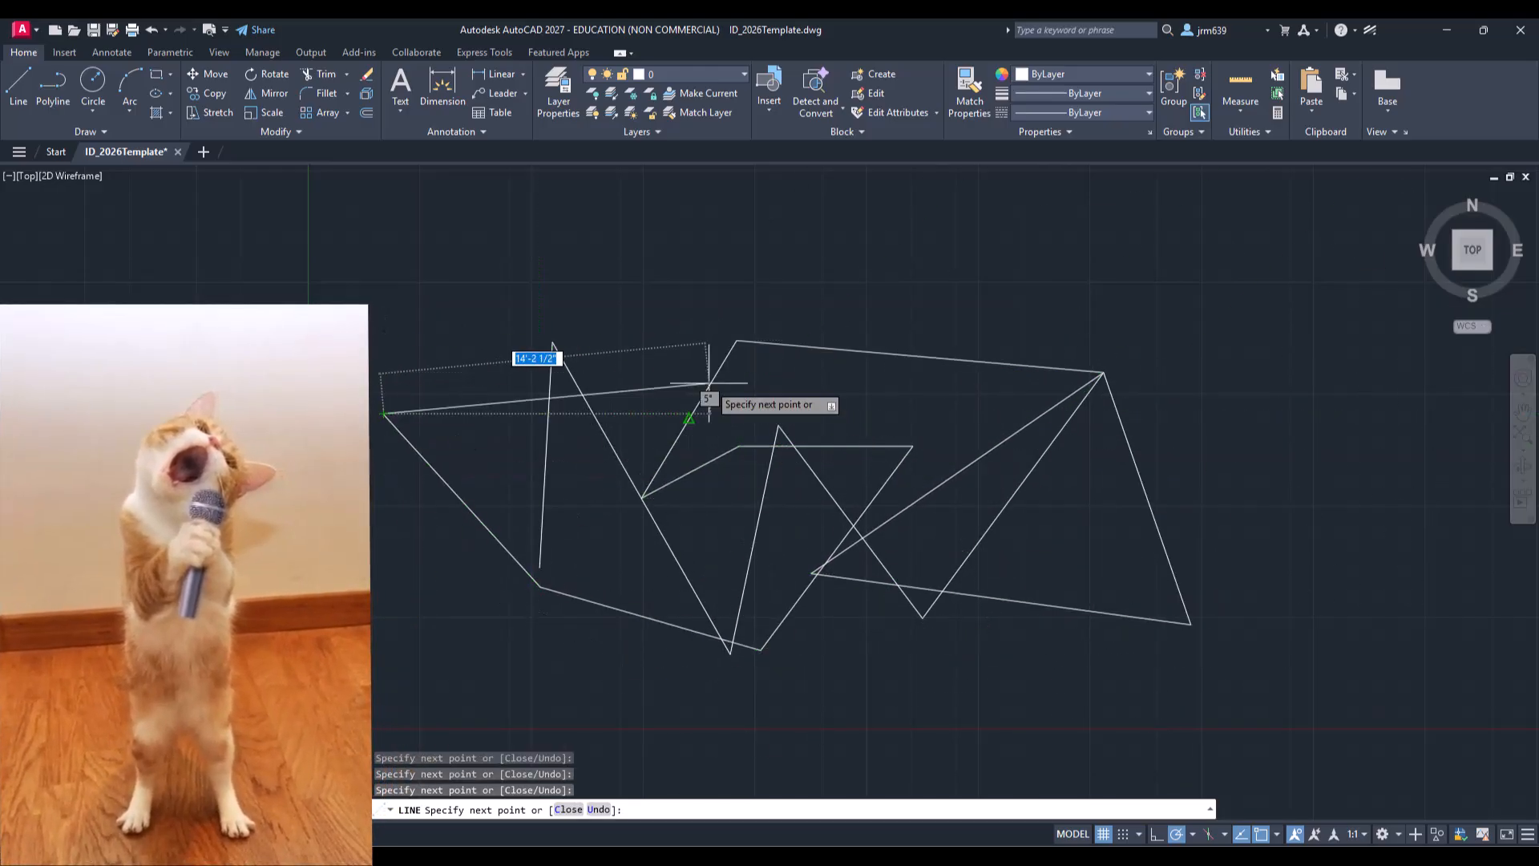
left_click(782, 363)
left_click(1001, 598)
left_click(752, 626)
left_click(497, 481)
left_click(407, 390)
left_click(737, 341)
left_click(984, 430)
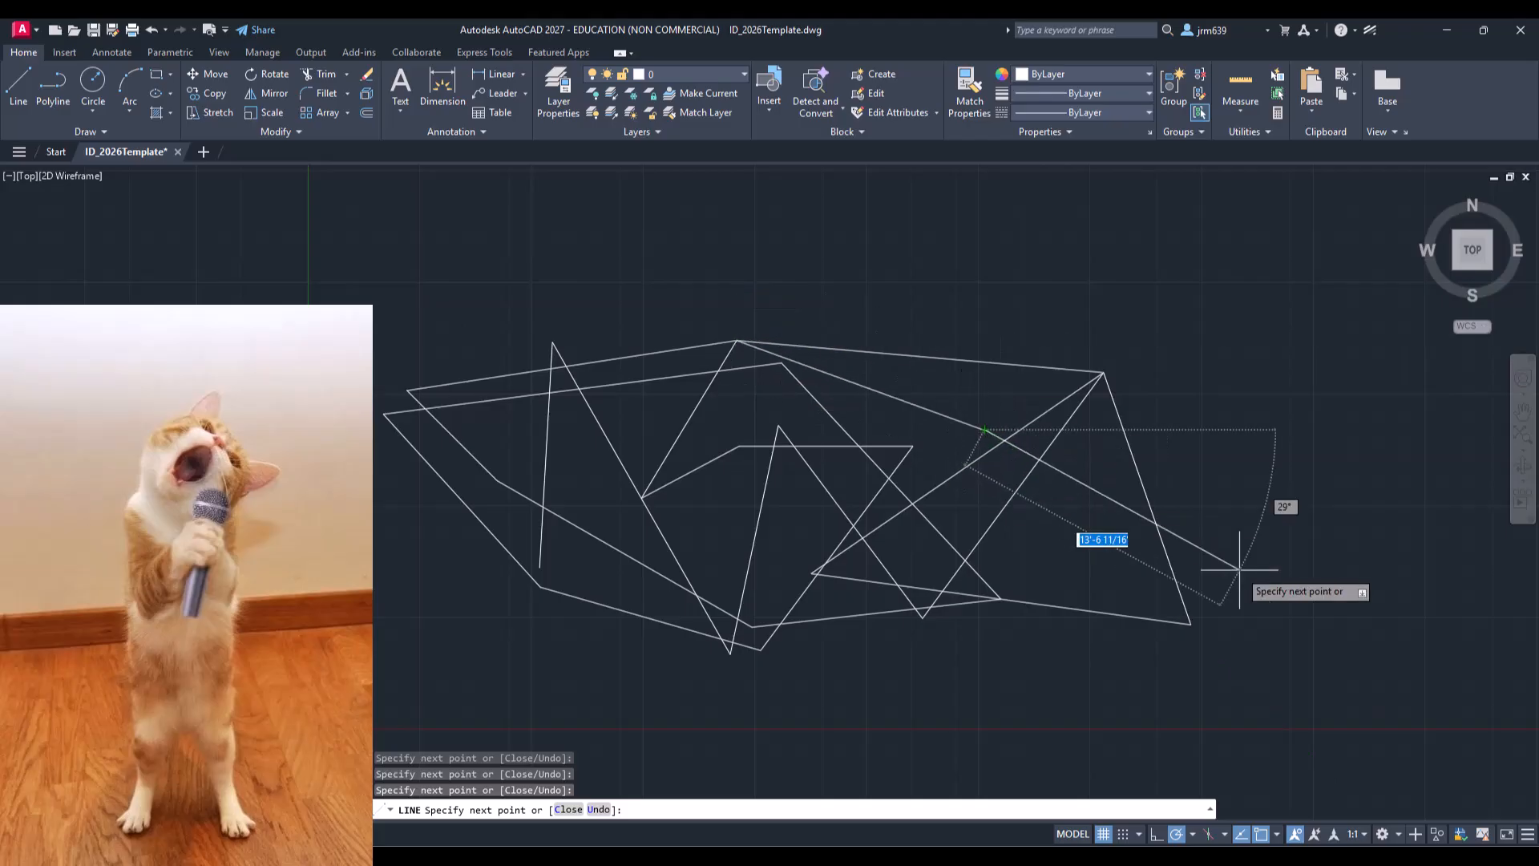
key("Escape")
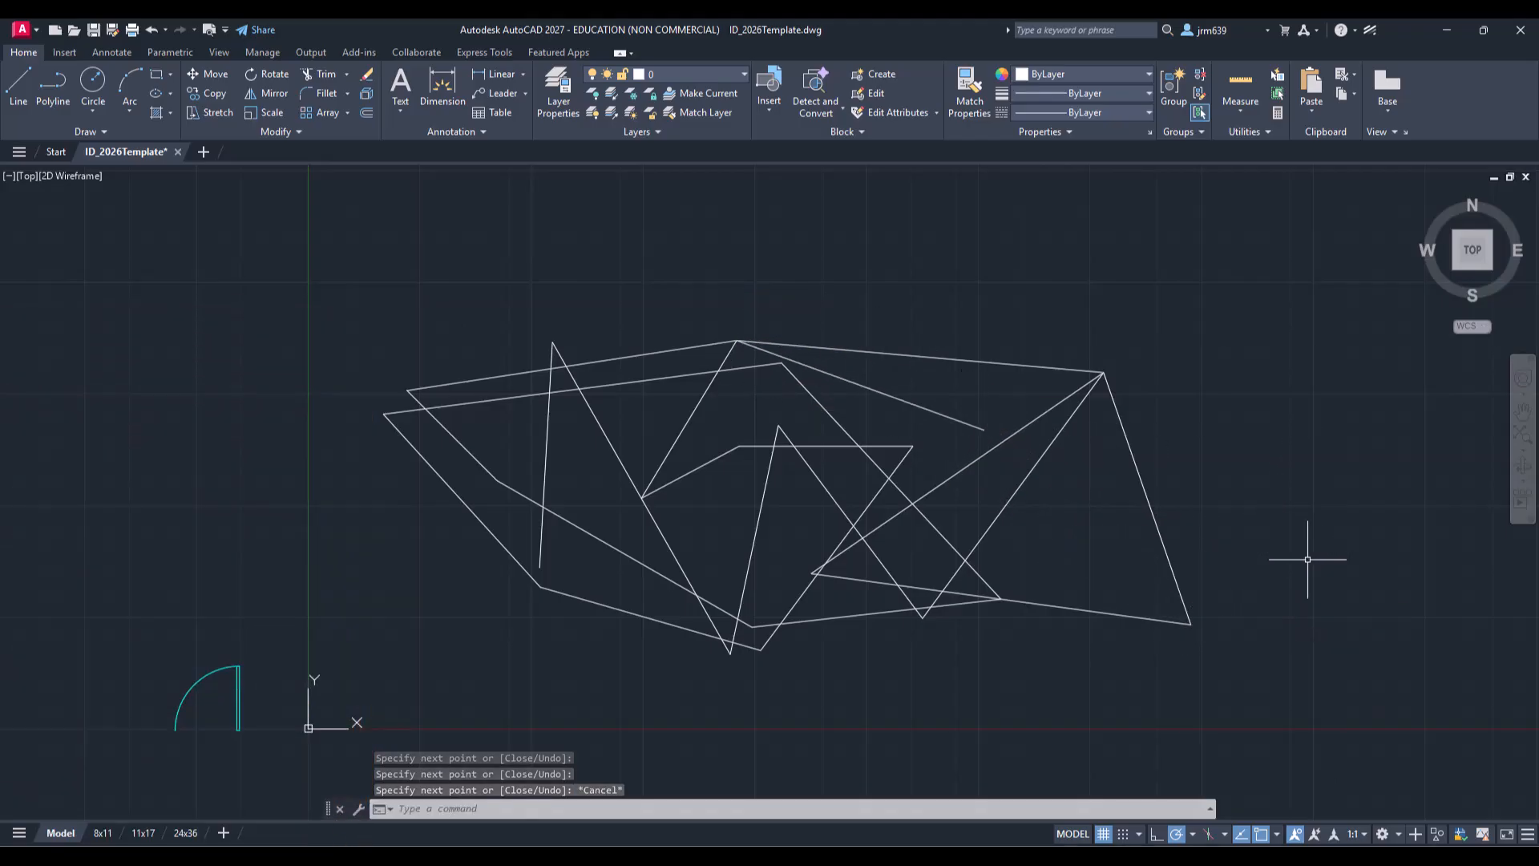
Step: Trim several overlapping segments out of the crisscrossing lines with the TR command
type("tr")
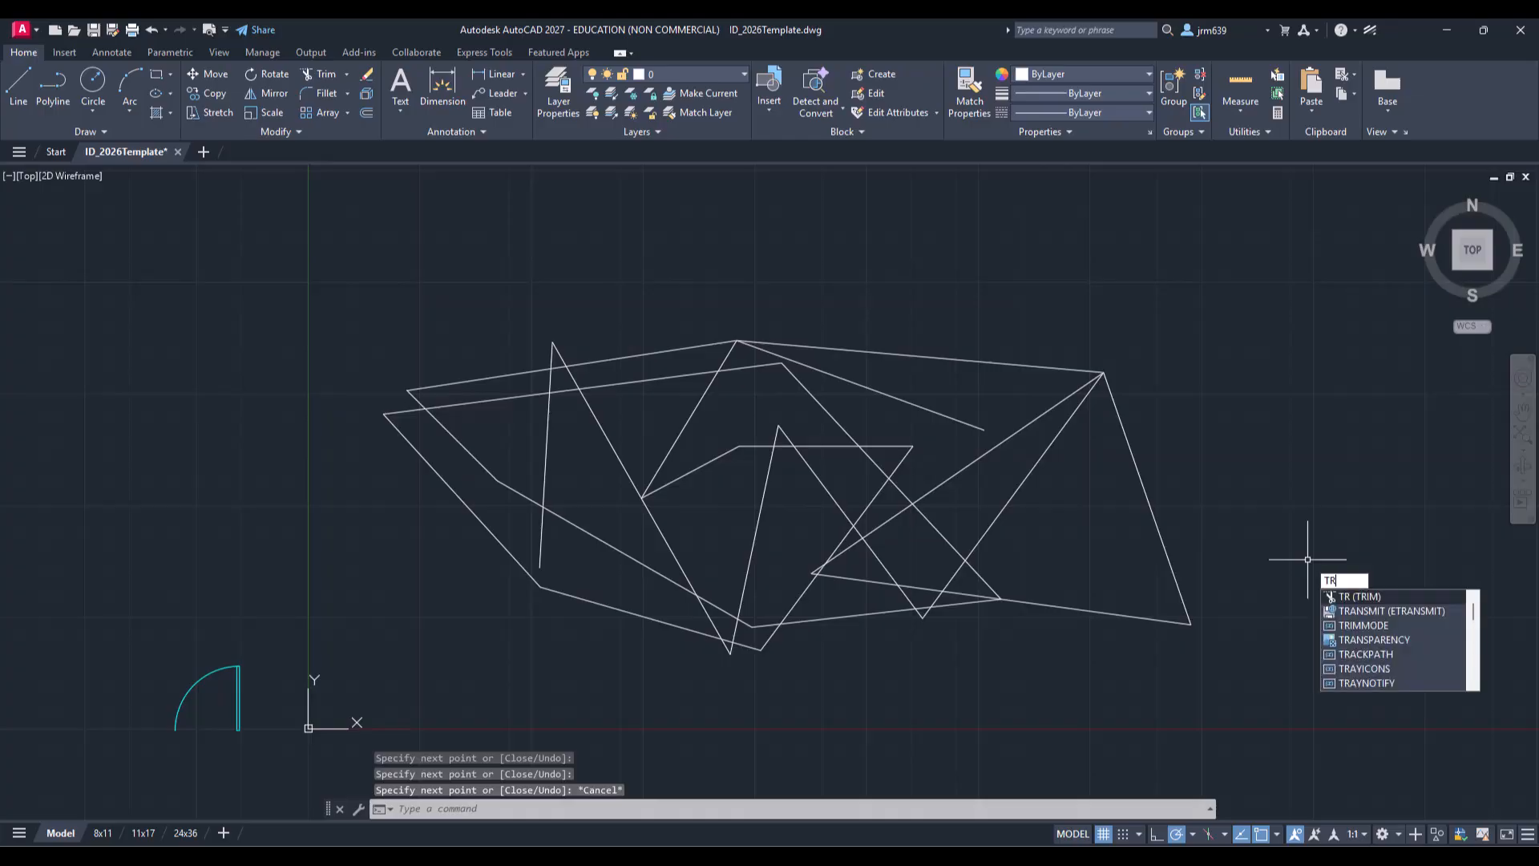
key("Return")
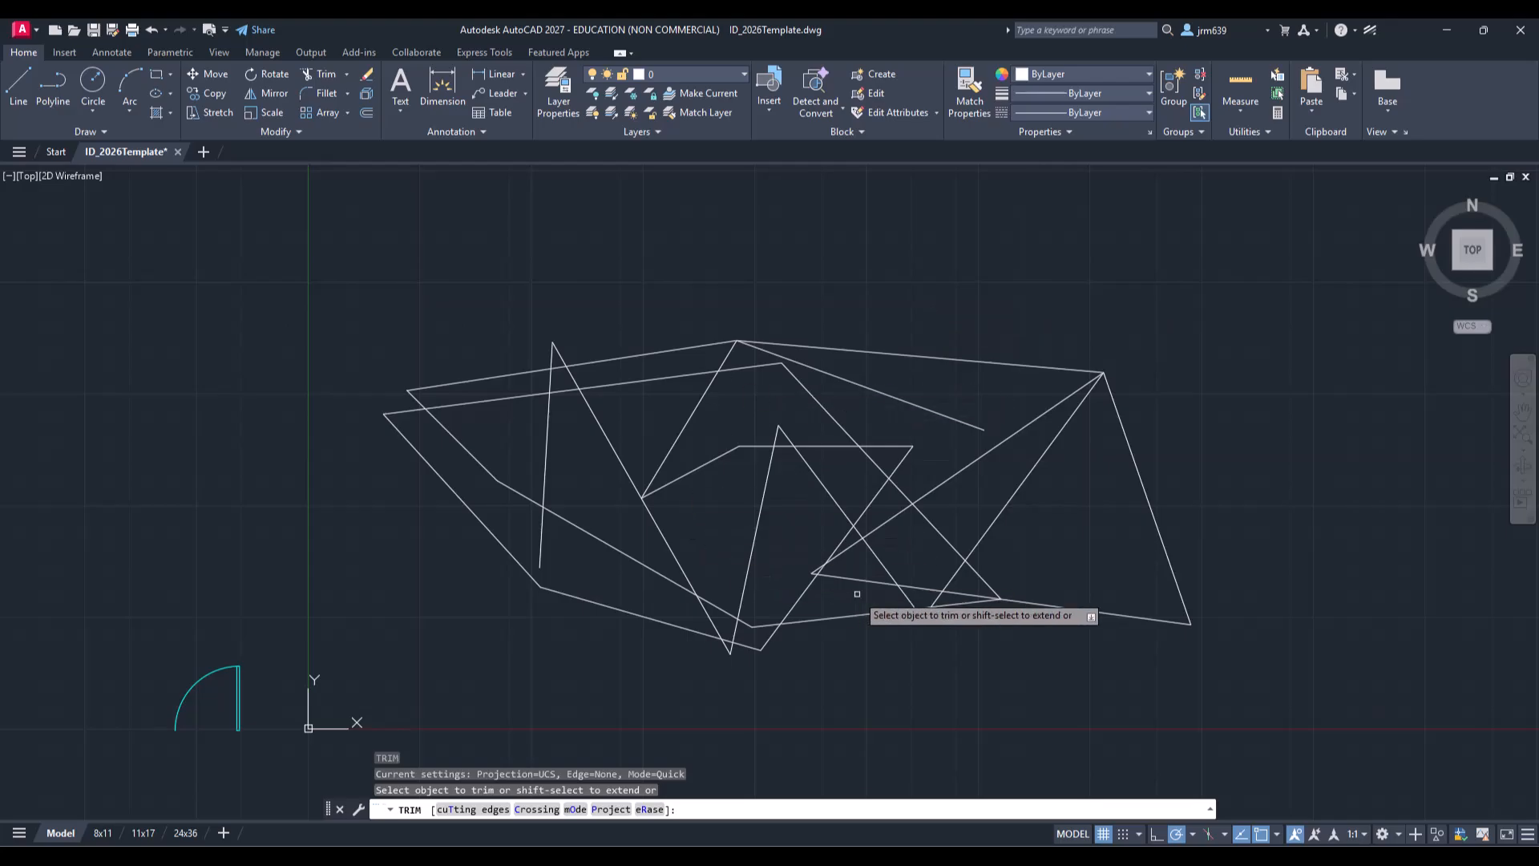
left_click(889, 516)
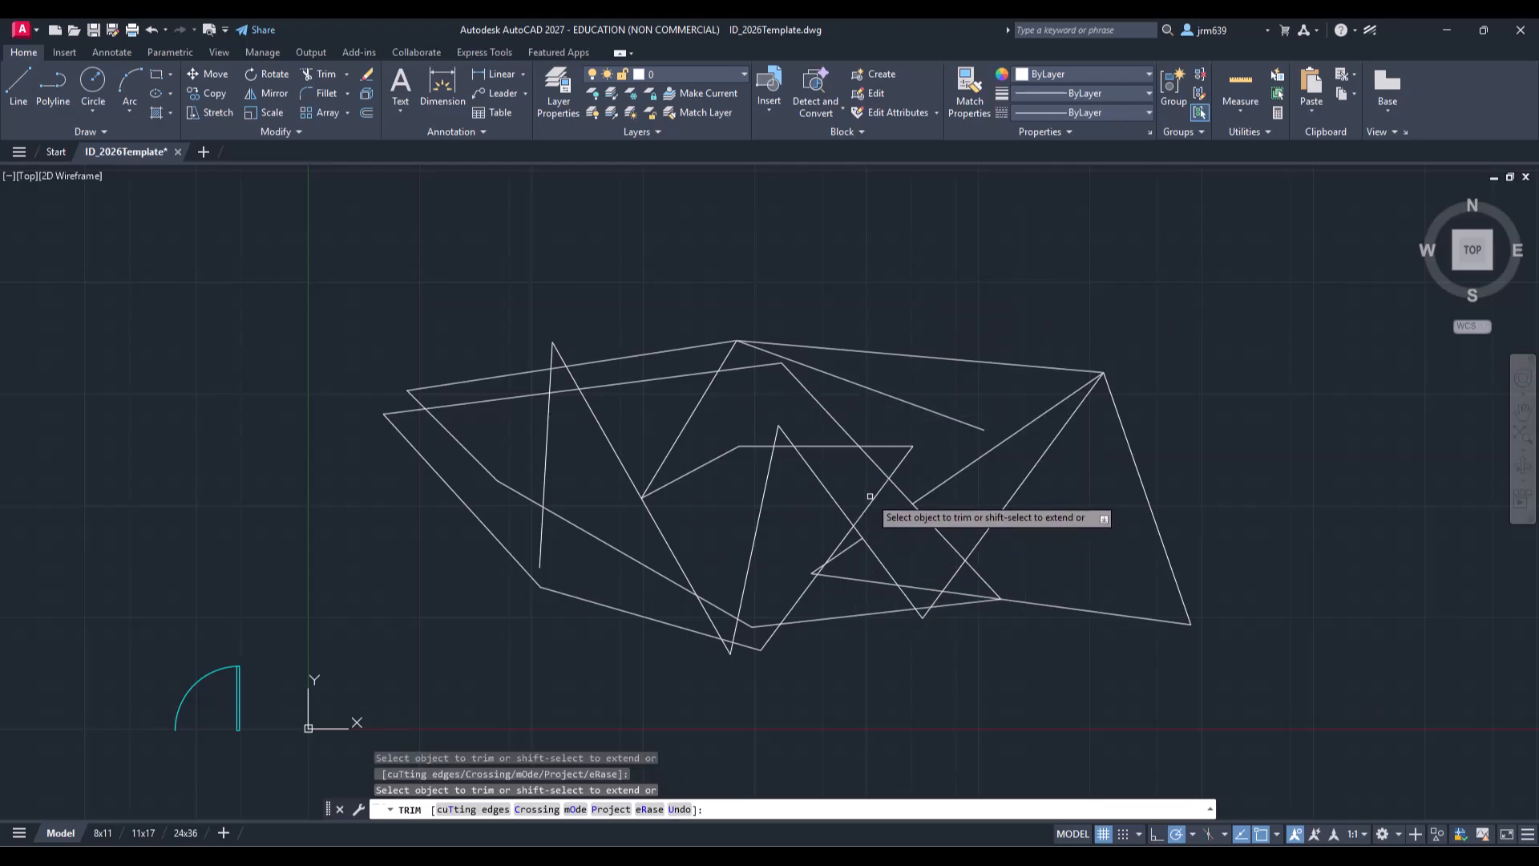
left_click(870, 496)
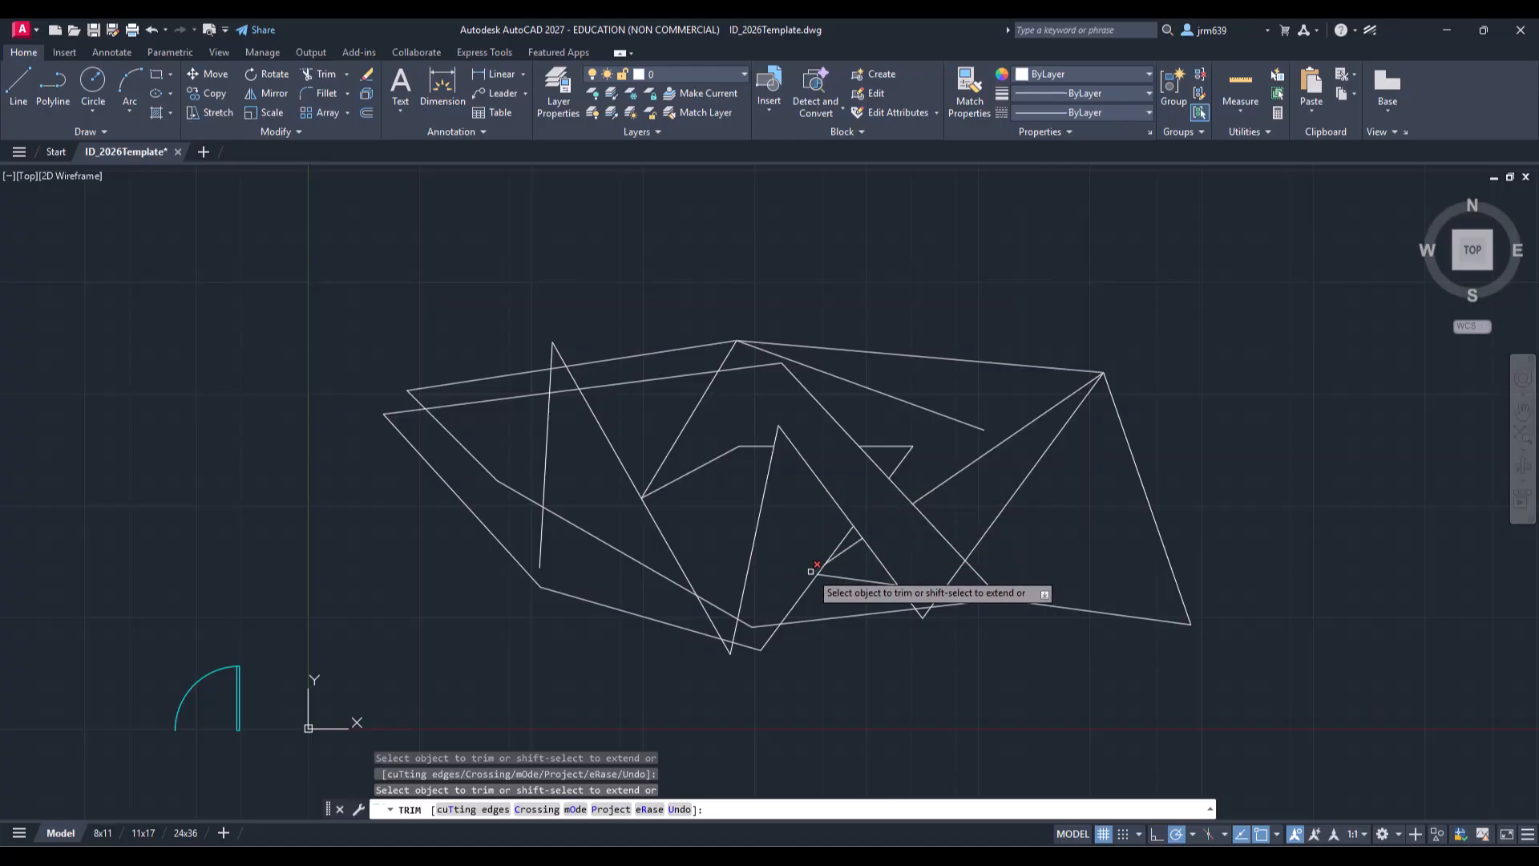
left_click(745, 585)
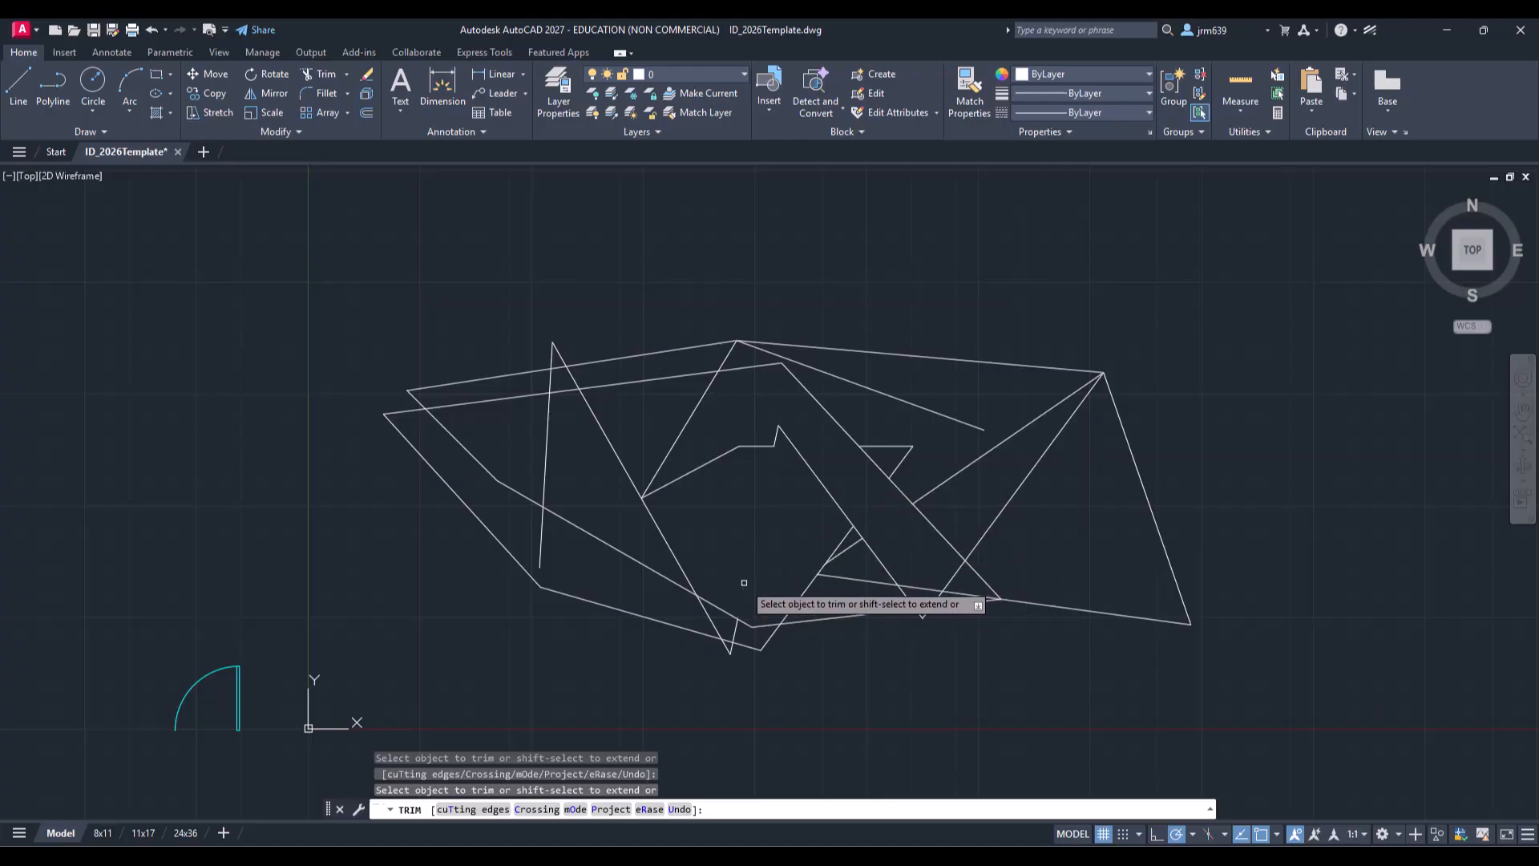
left_click(650, 562)
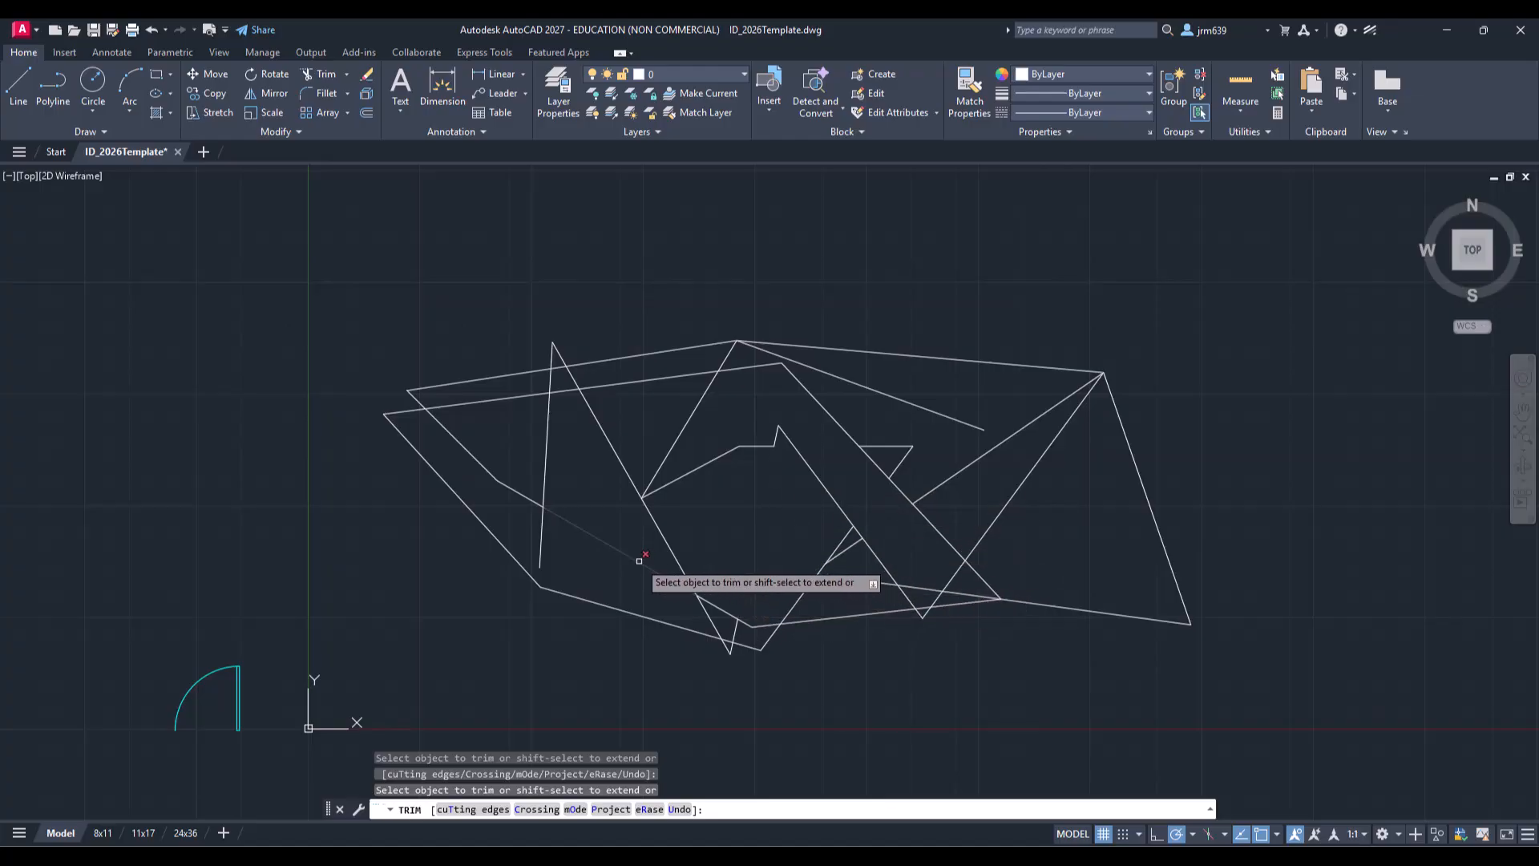
left_click(441, 388)
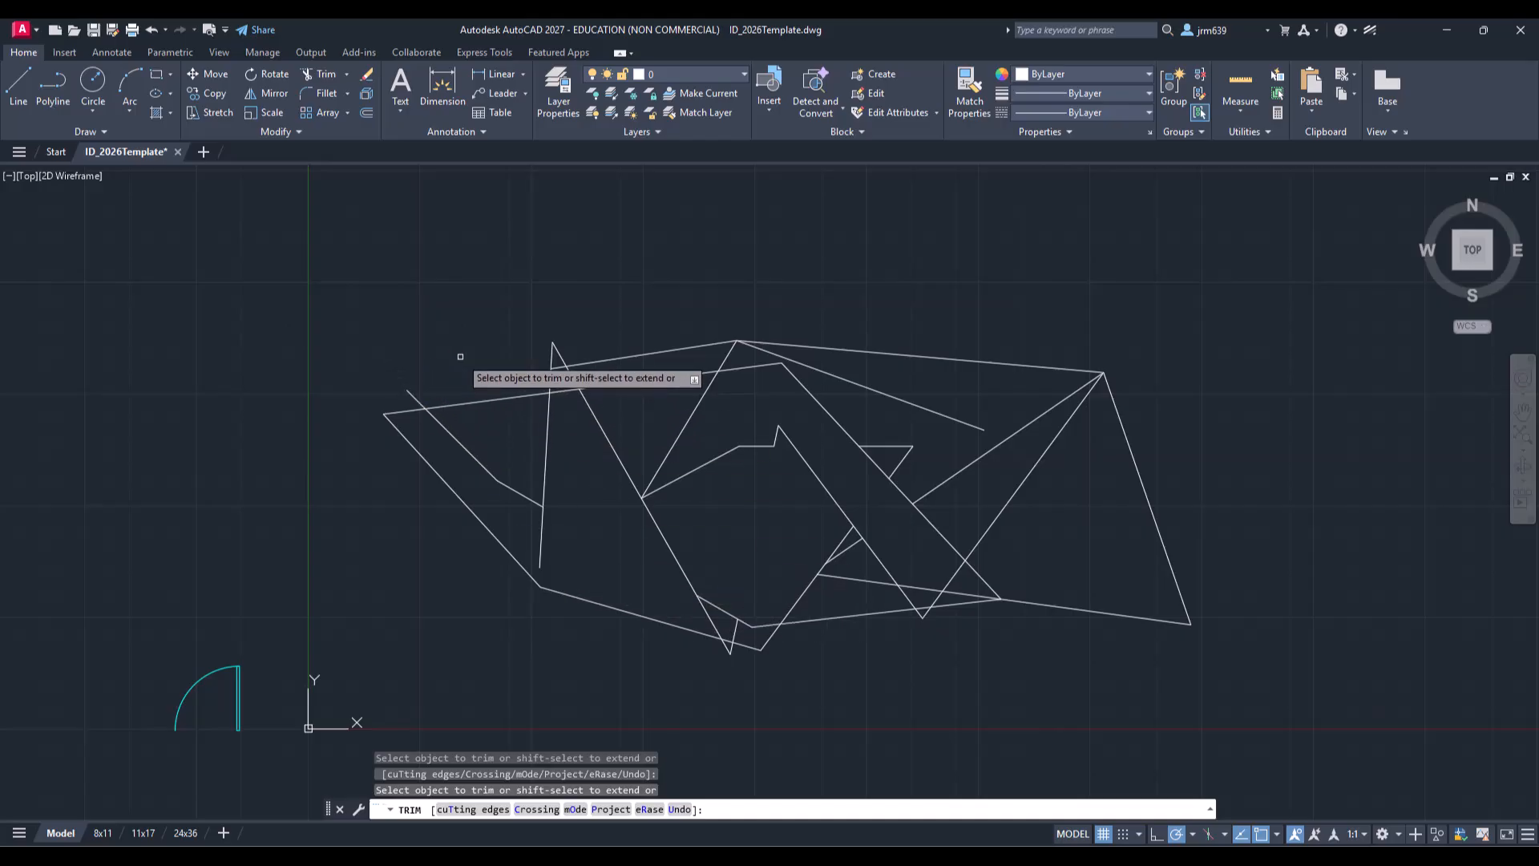
left_click(416, 397)
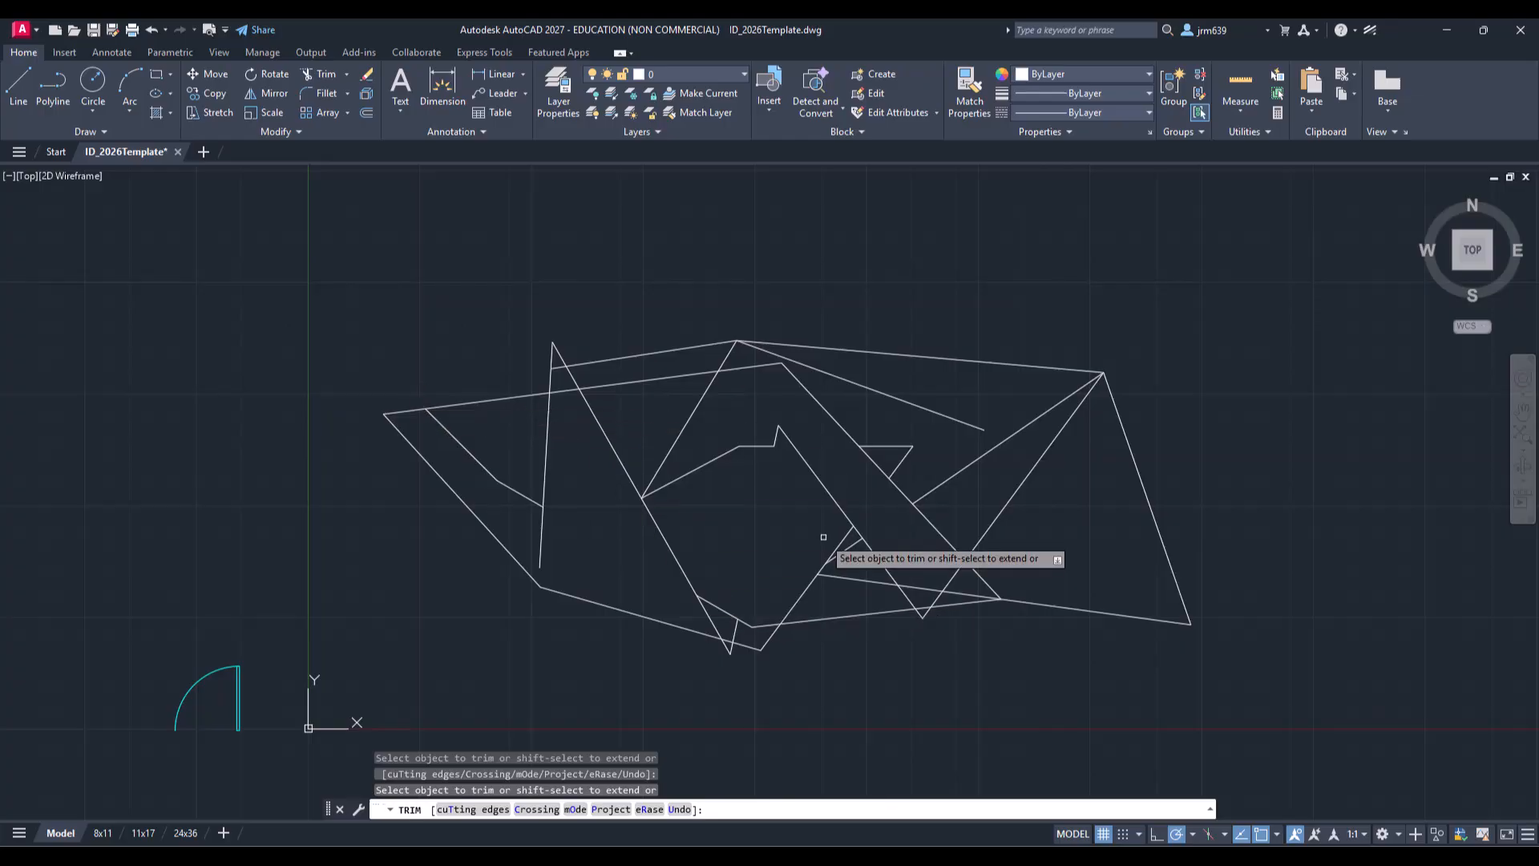
key("Escape")
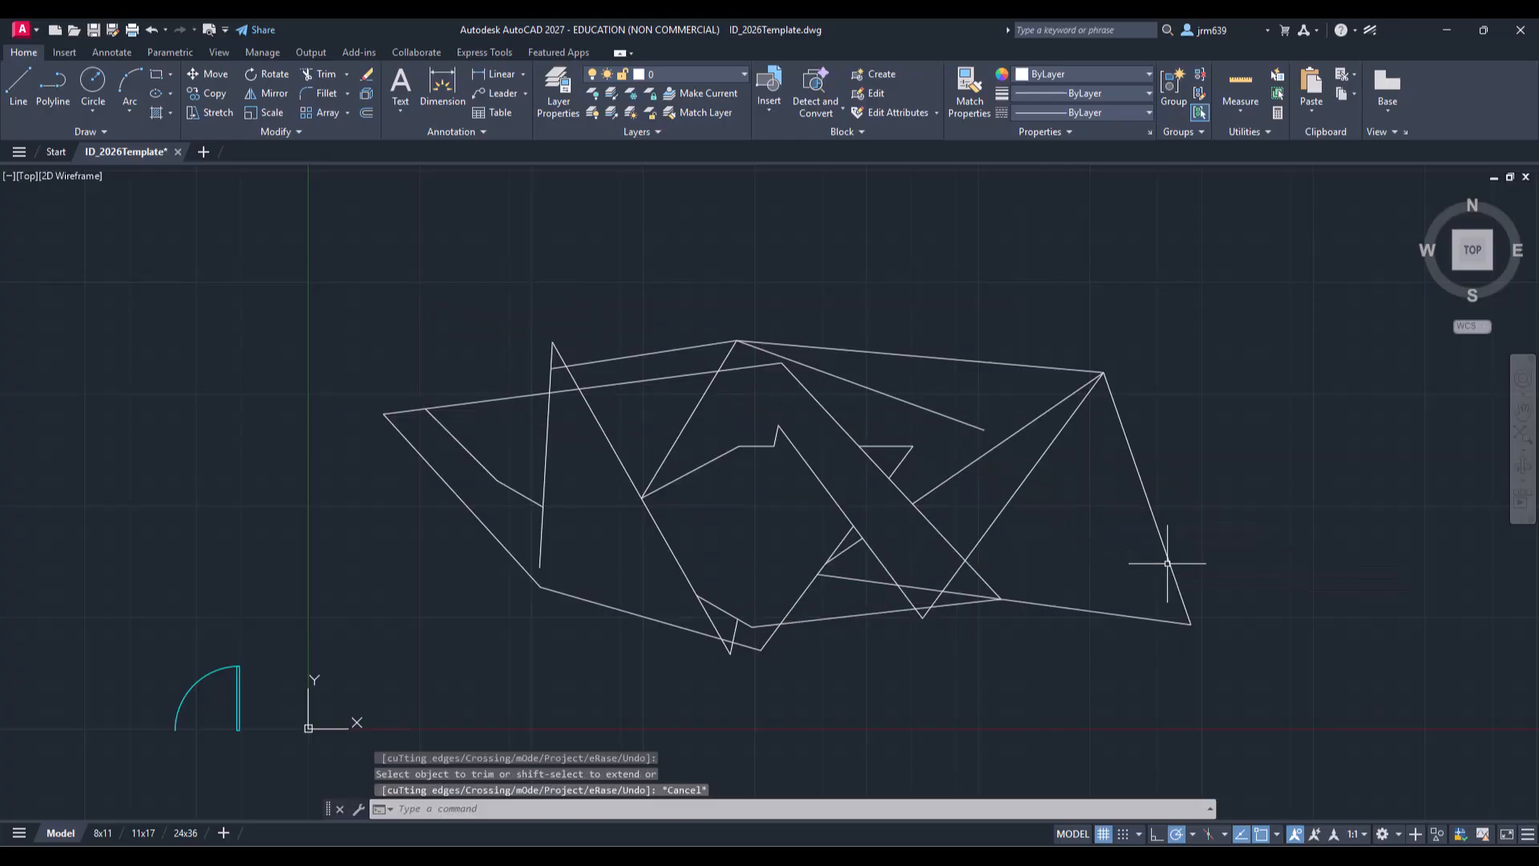
Step: Select all the crisscrossing lines with a window and delete them
left_click(1267, 652)
left_click(420, 303)
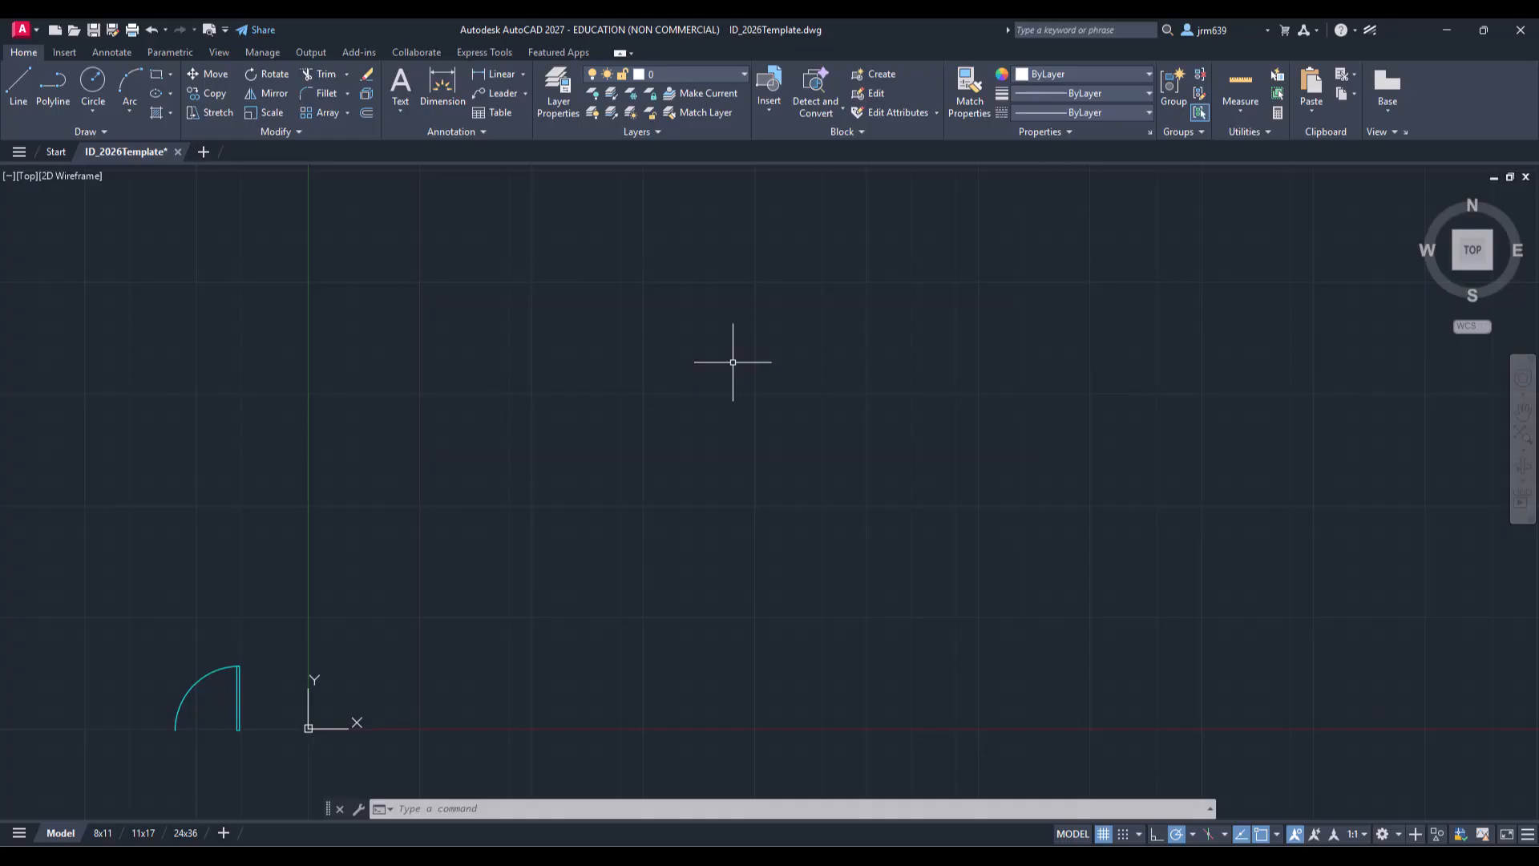
Step: Draw a long diagonal line rising to the right and a shorter separate line descending to the right below it
left_click(21, 89)
left_click(513, 590)
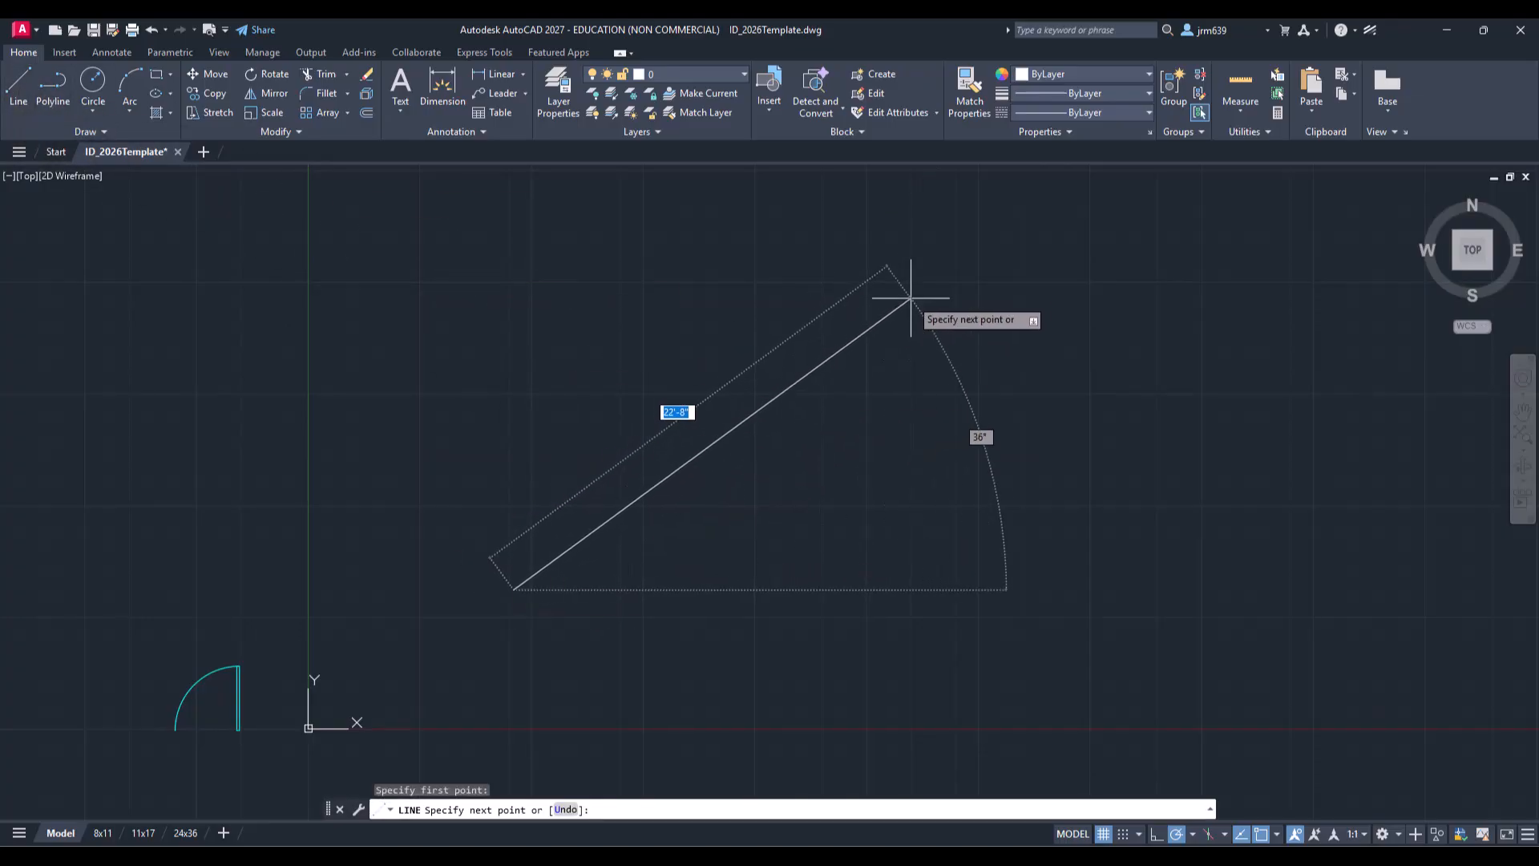
left_click(923, 274)
key("Escape")
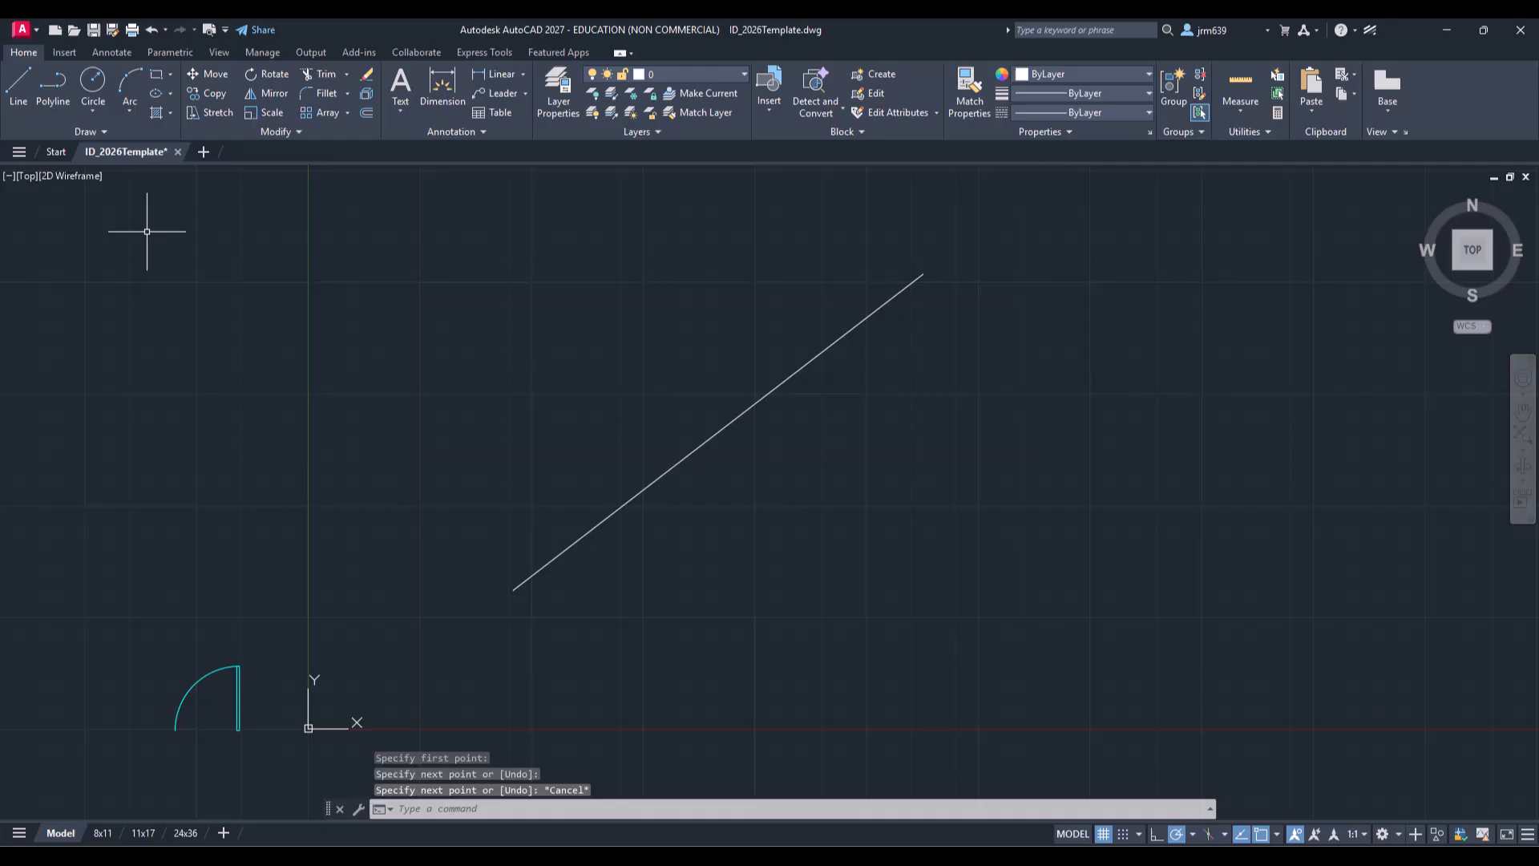
left_click(19, 86)
left_click(842, 443)
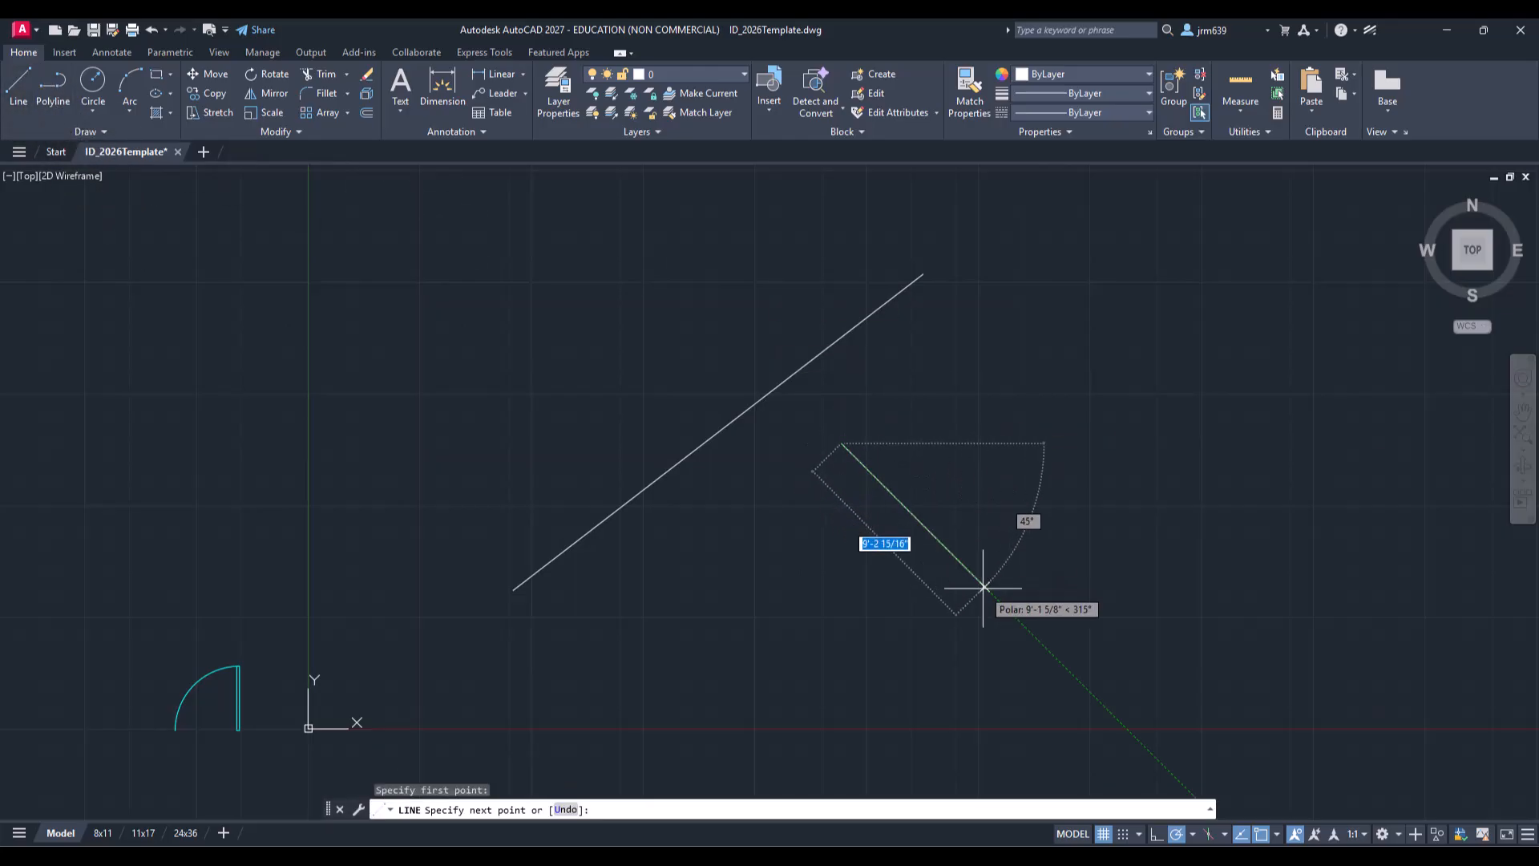
left_click(1044, 629)
key("Escape")
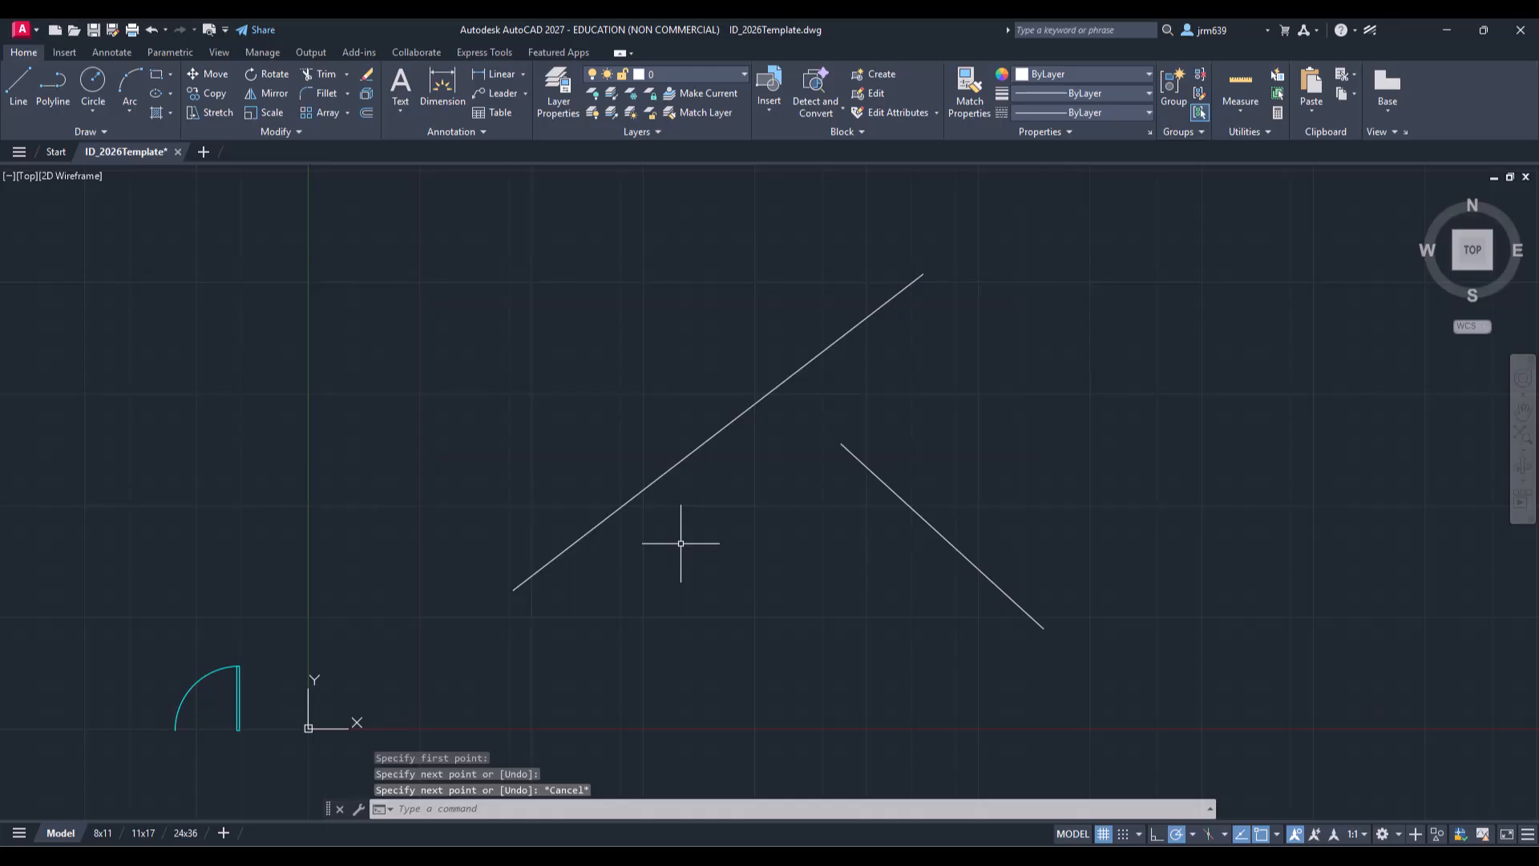
left_click(896, 492)
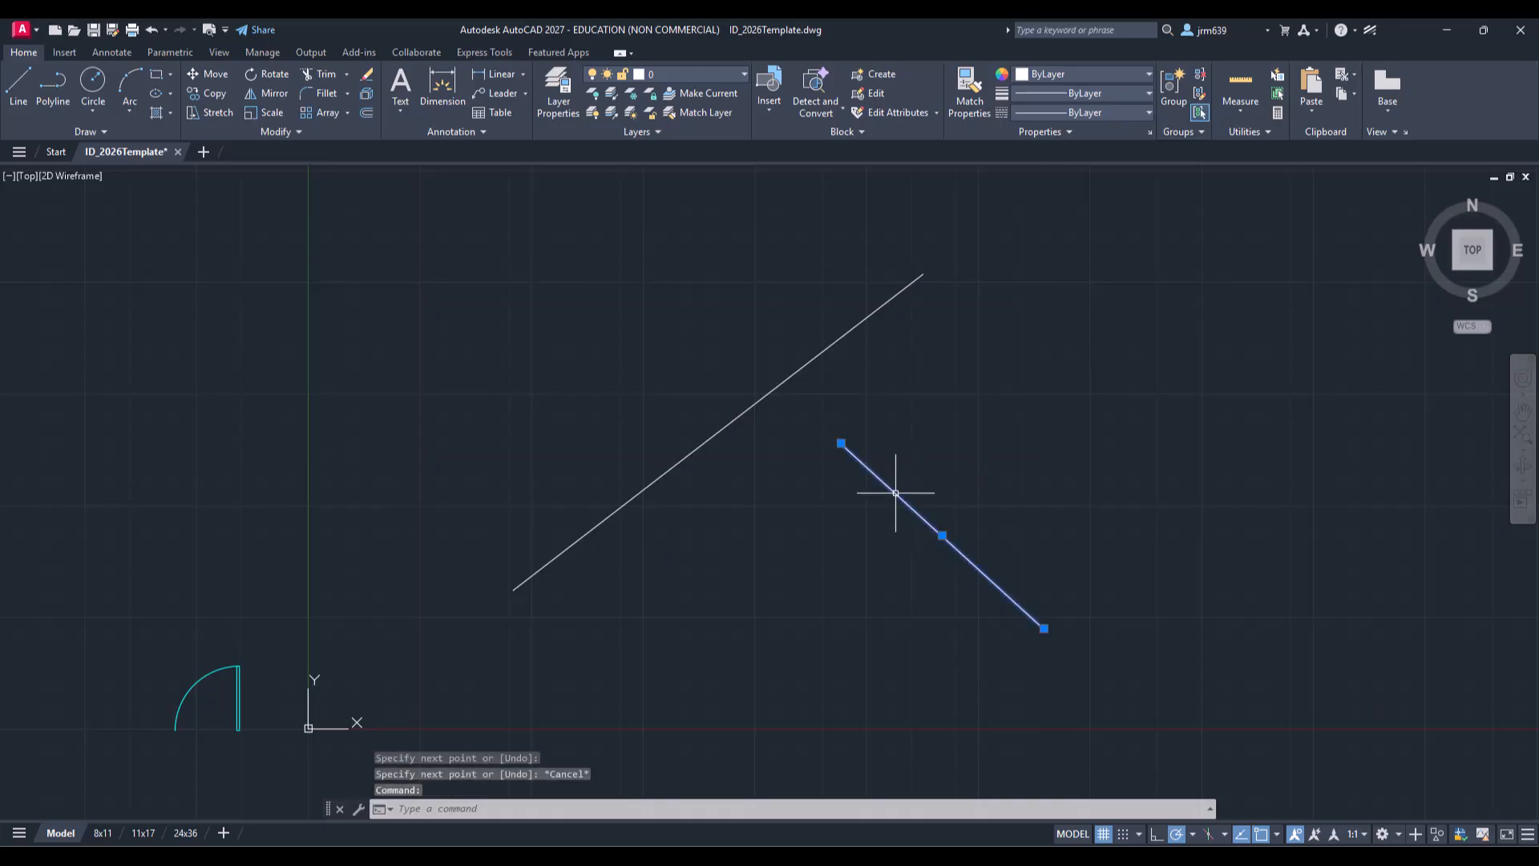
left_click(842, 443)
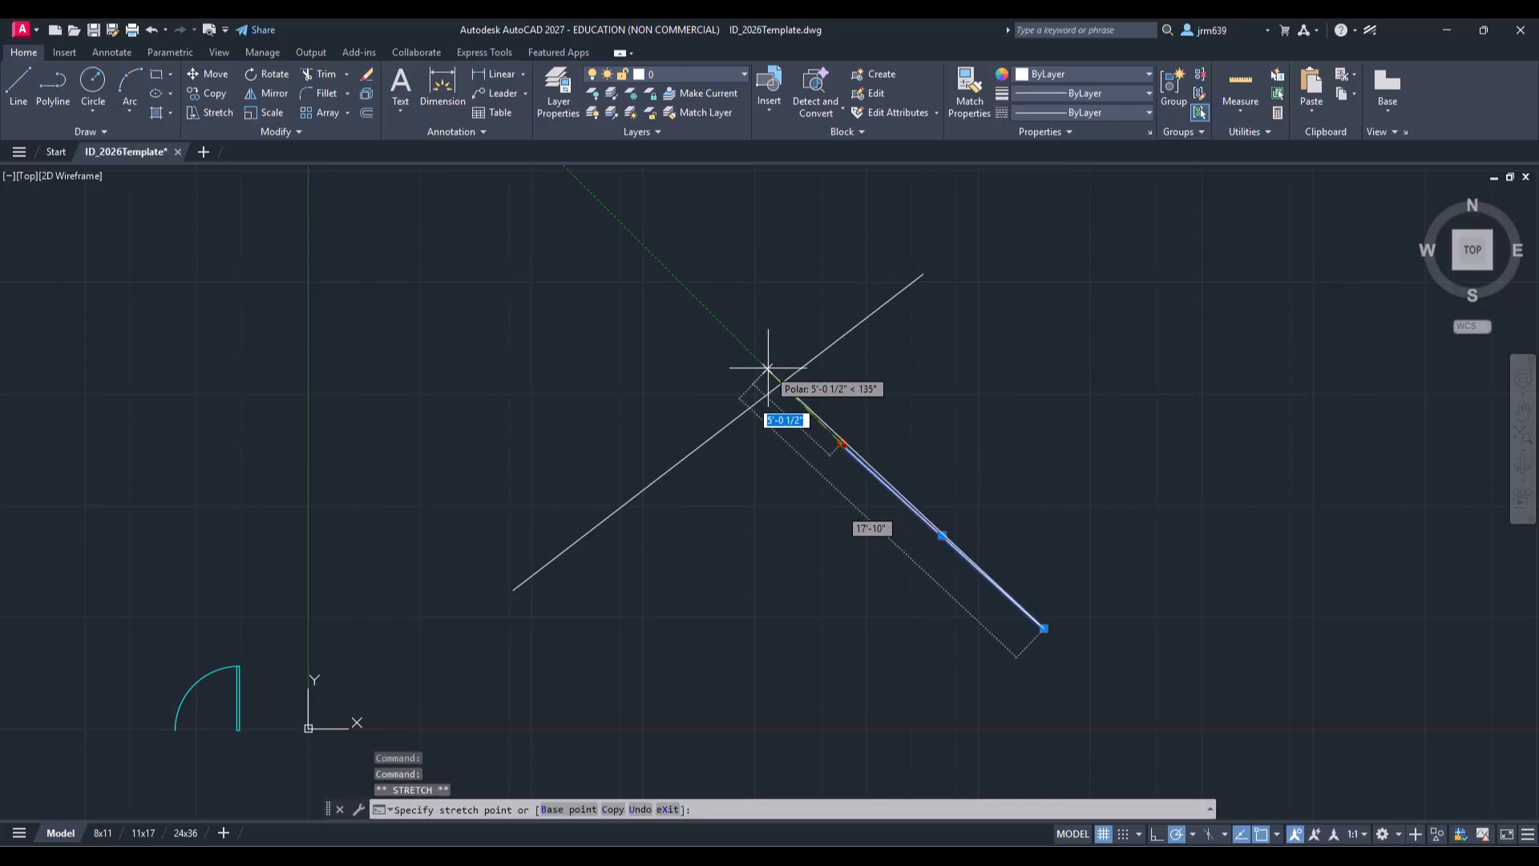
key("Escape")
key("Escape")
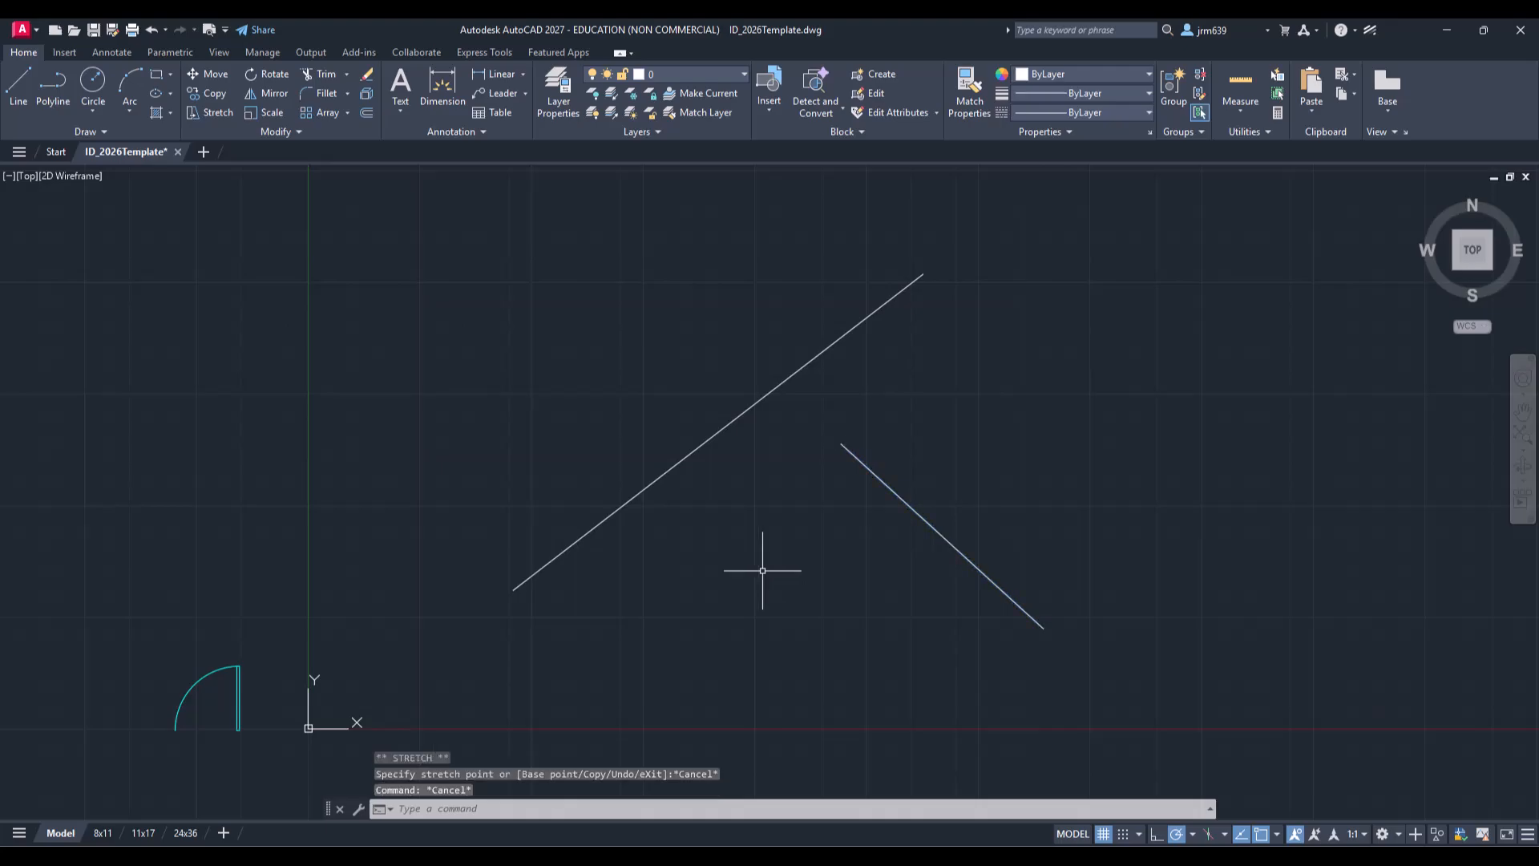
Step: Extend the descending line up to the diagonal line with Extend, then undo the extension
left_click(346, 74)
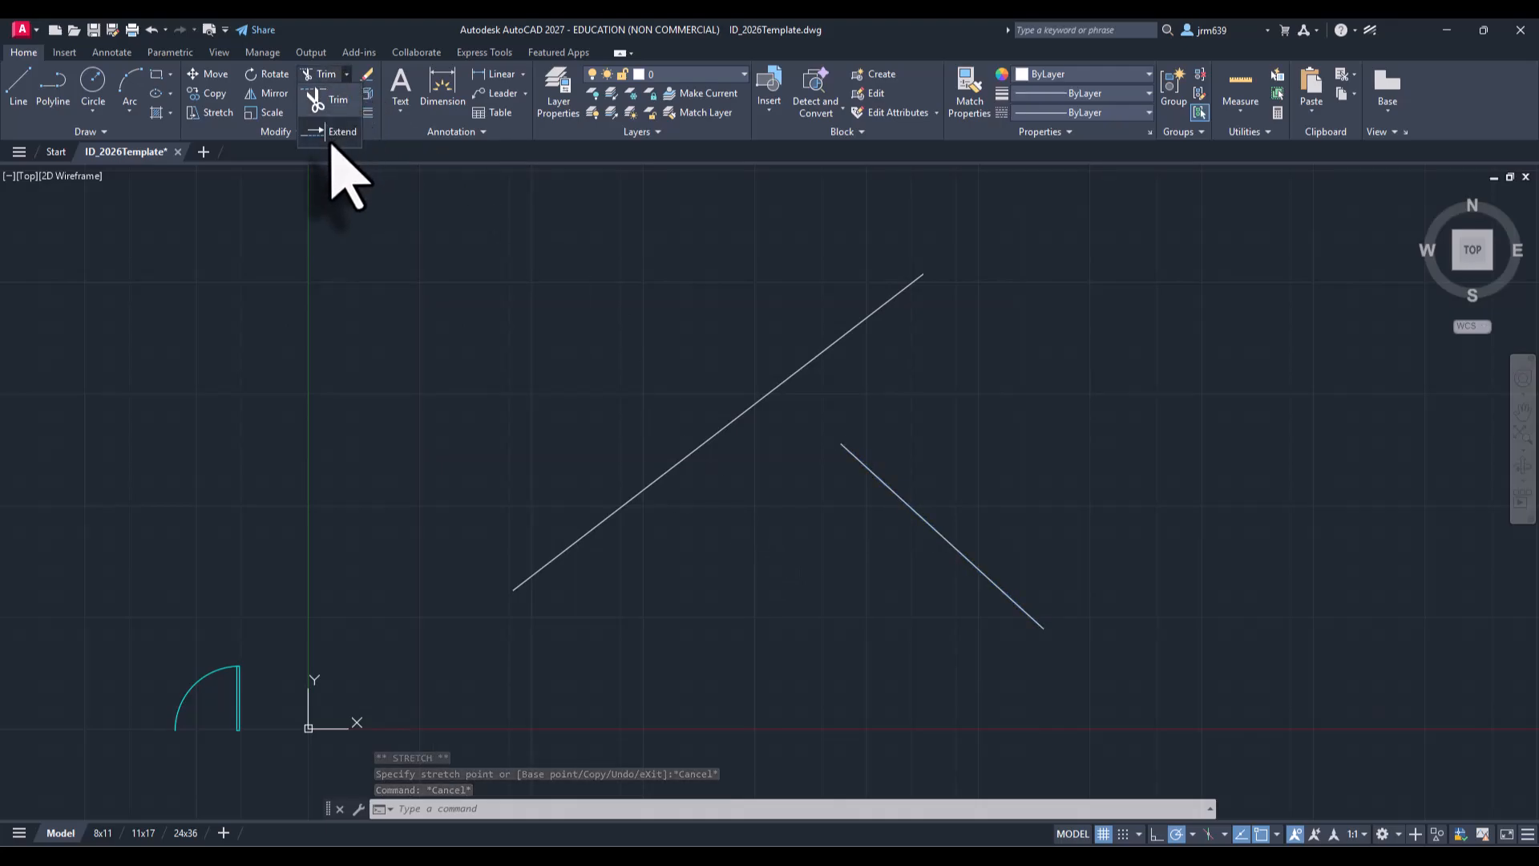
left_click(337, 132)
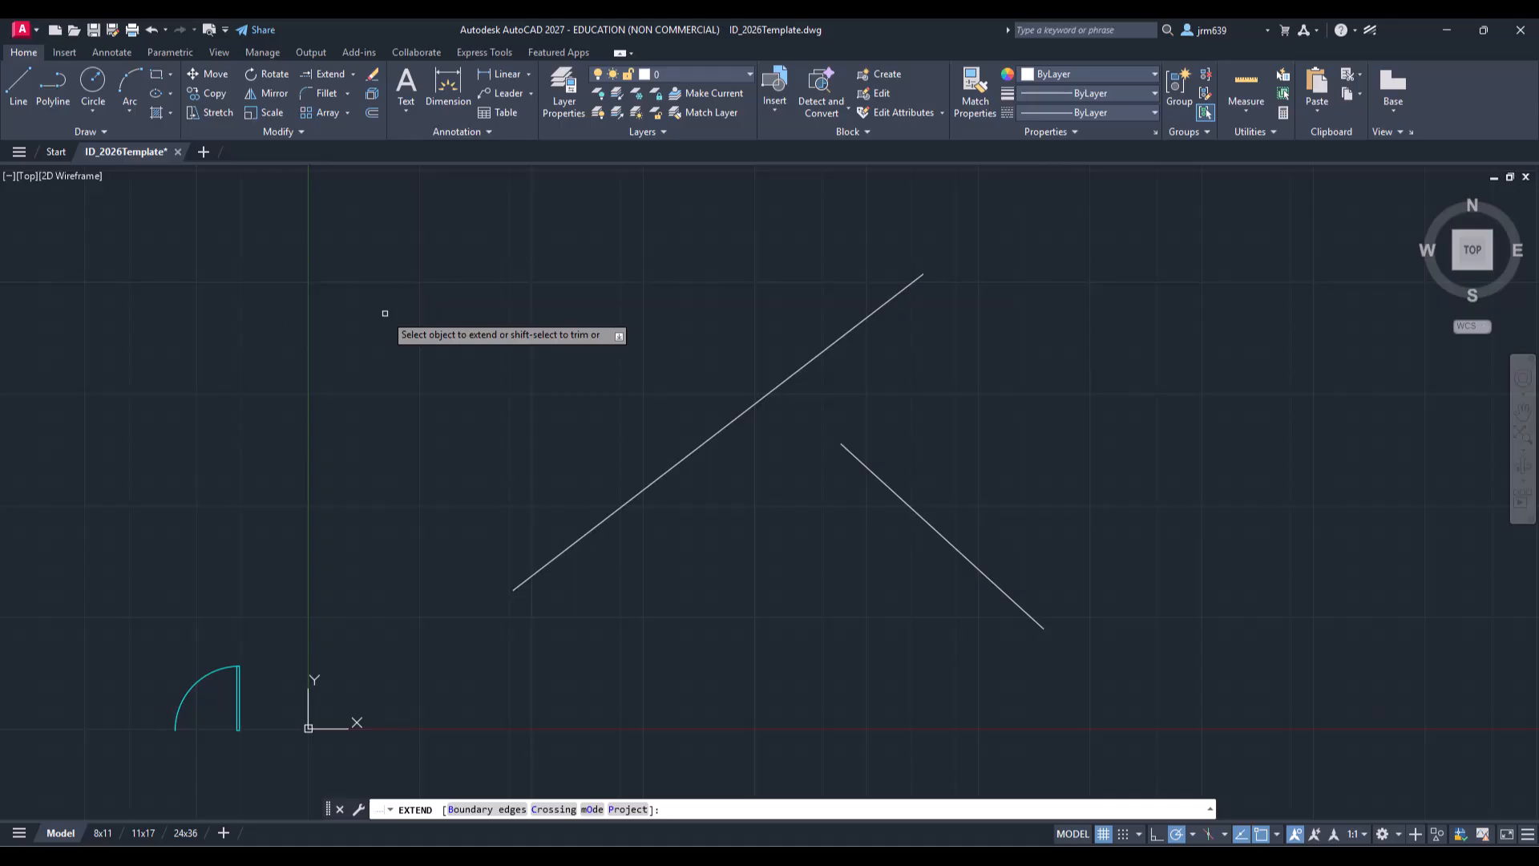
left_click(853, 453)
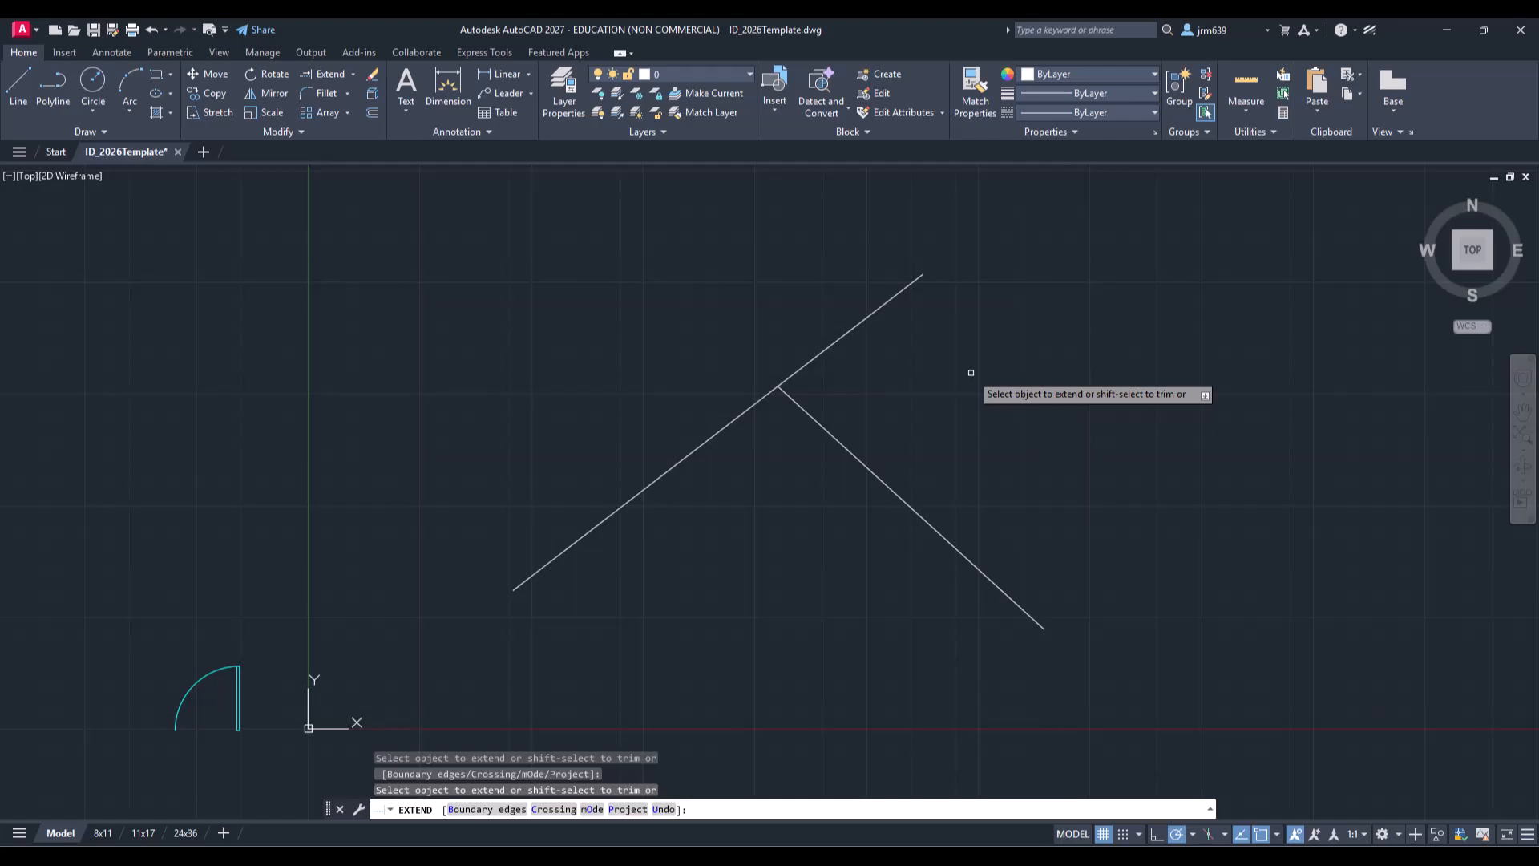
key("ctrl+z")
key("Escape")
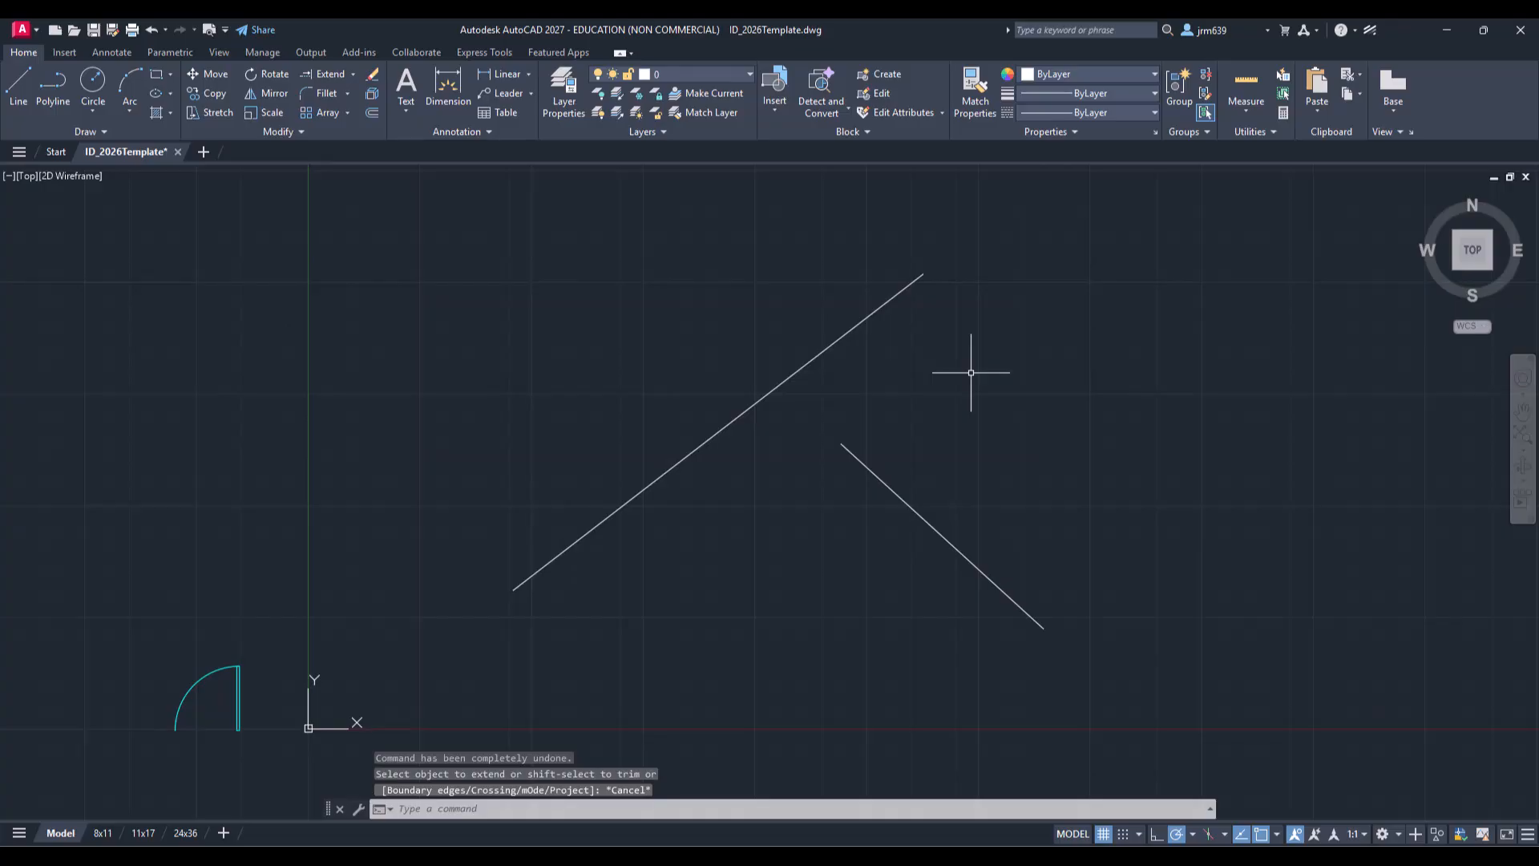
Step: Extend the descending line up to the diagonal line again
key("Return")
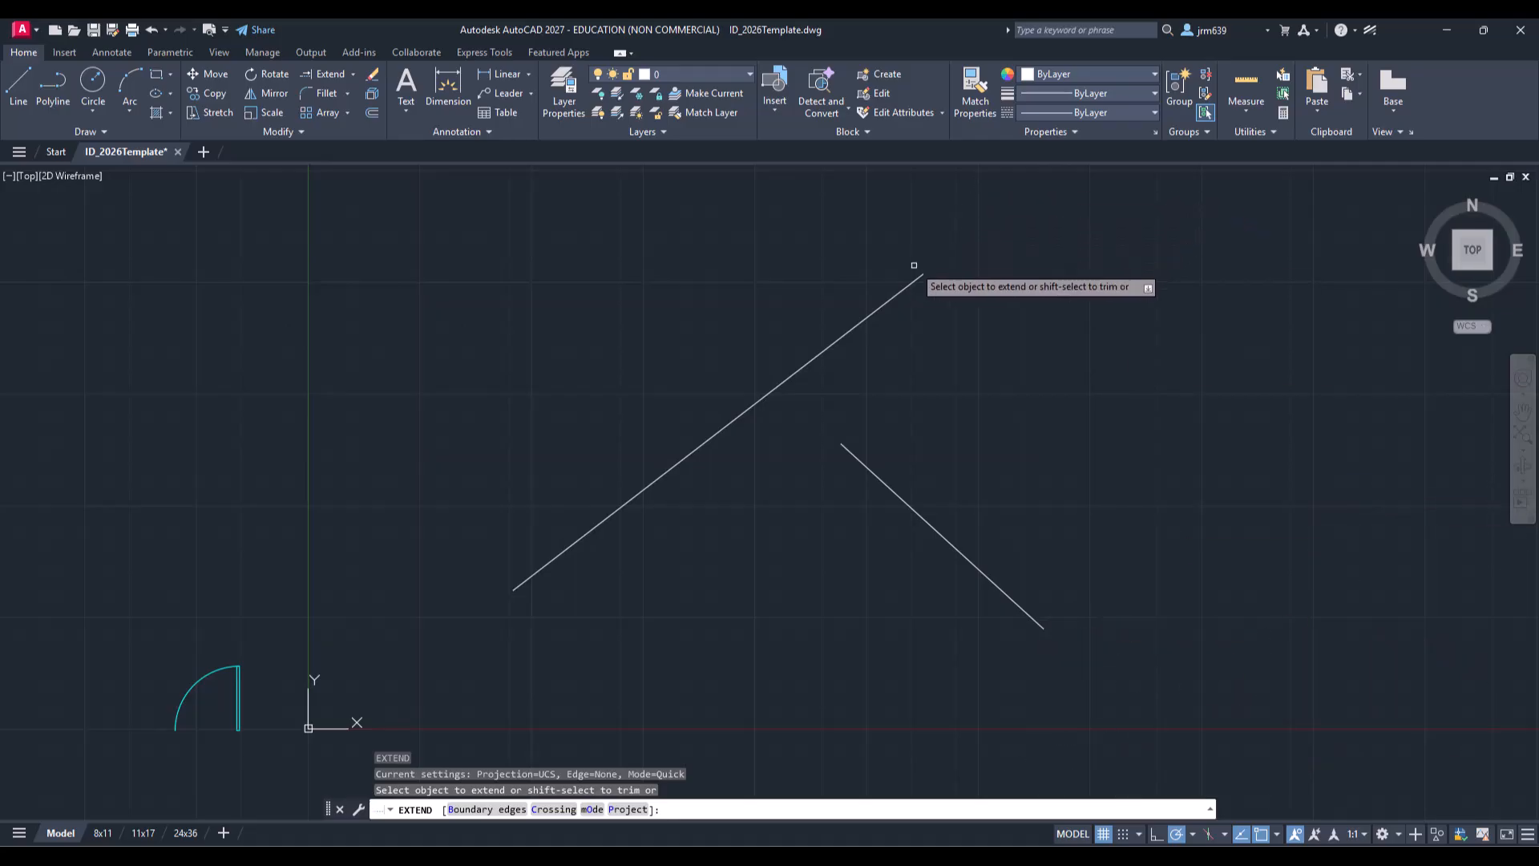
left_click(846, 450)
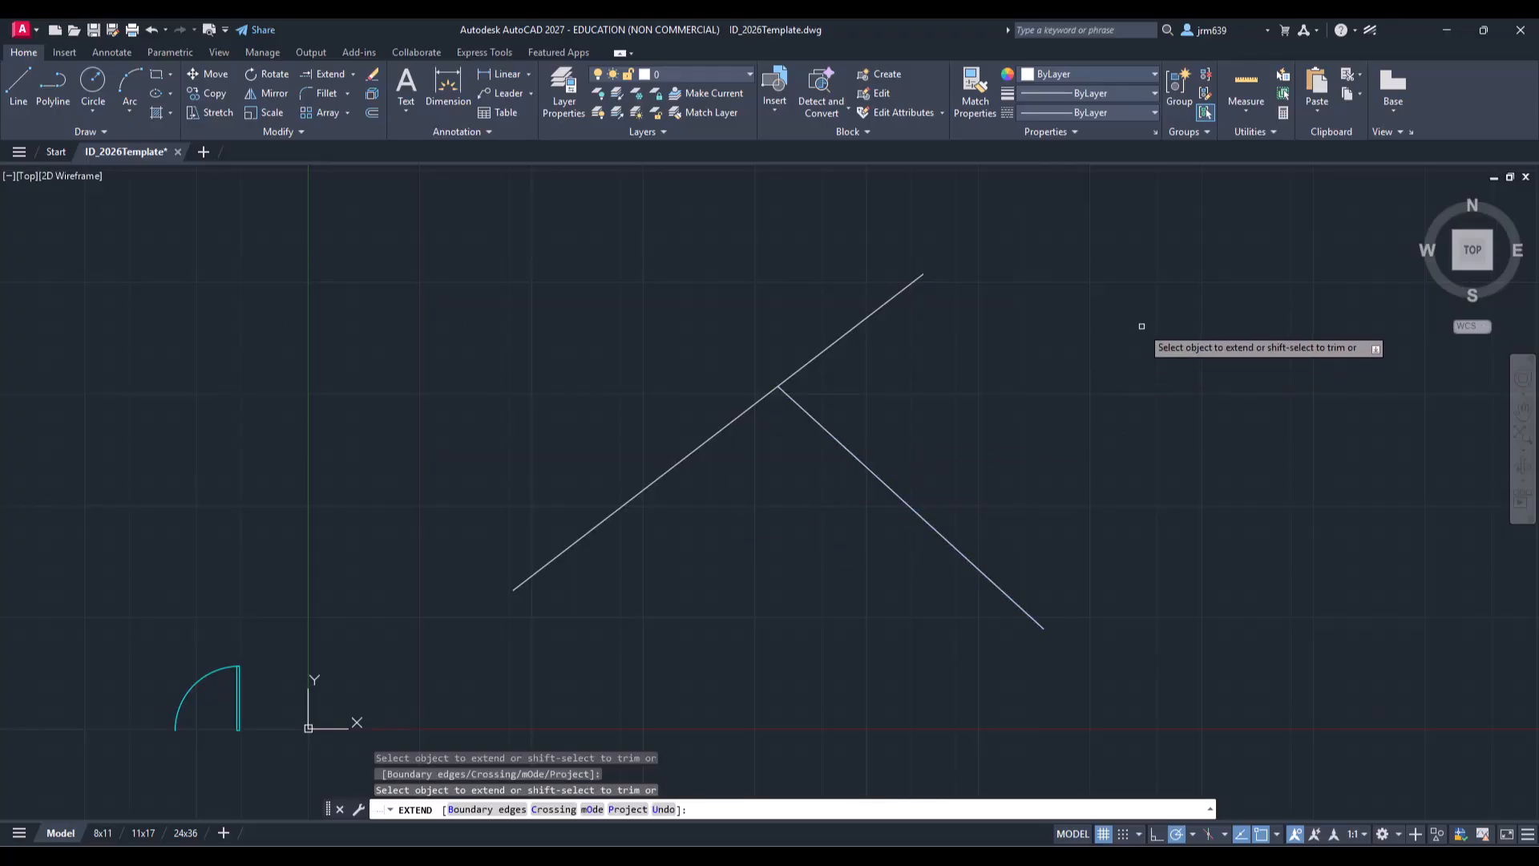
key("Escape")
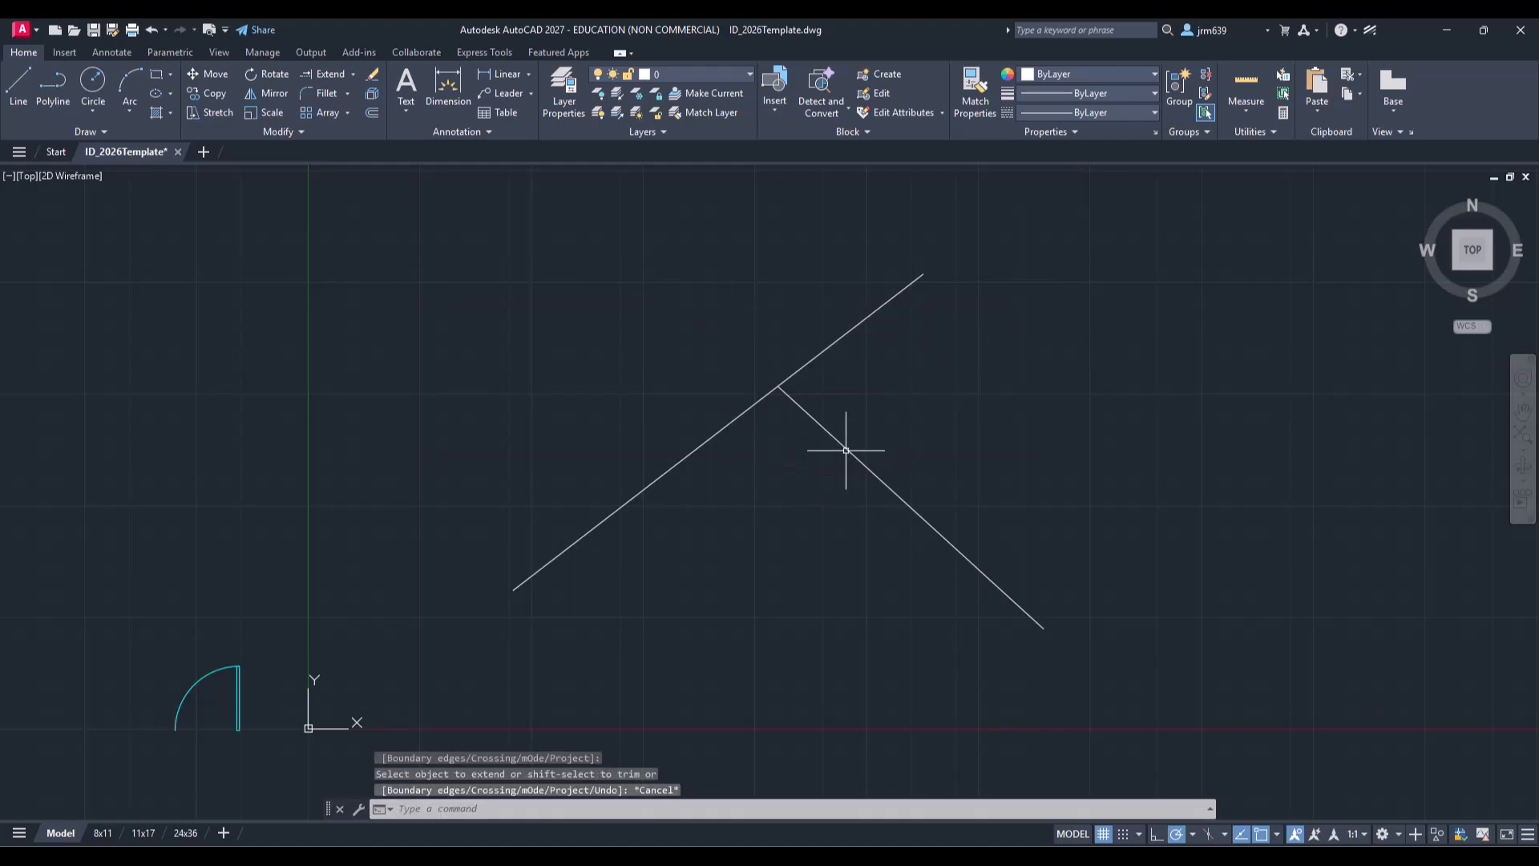
Step: Draw a zigzag chain of four line segments above and to the left of the diagonal line
left_click(18, 84)
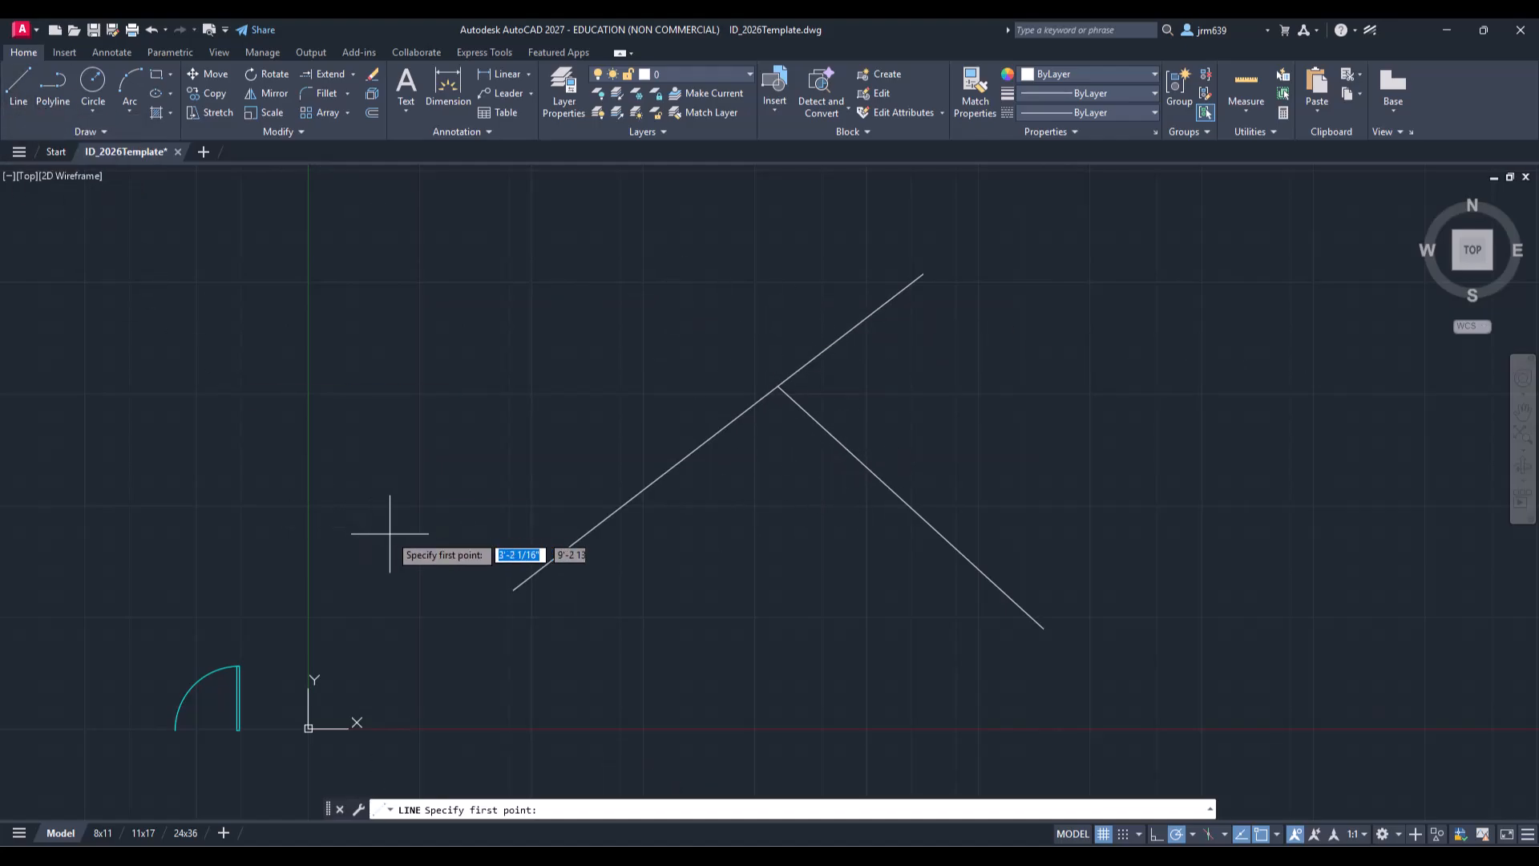
left_click(407, 537)
left_click(857, 231)
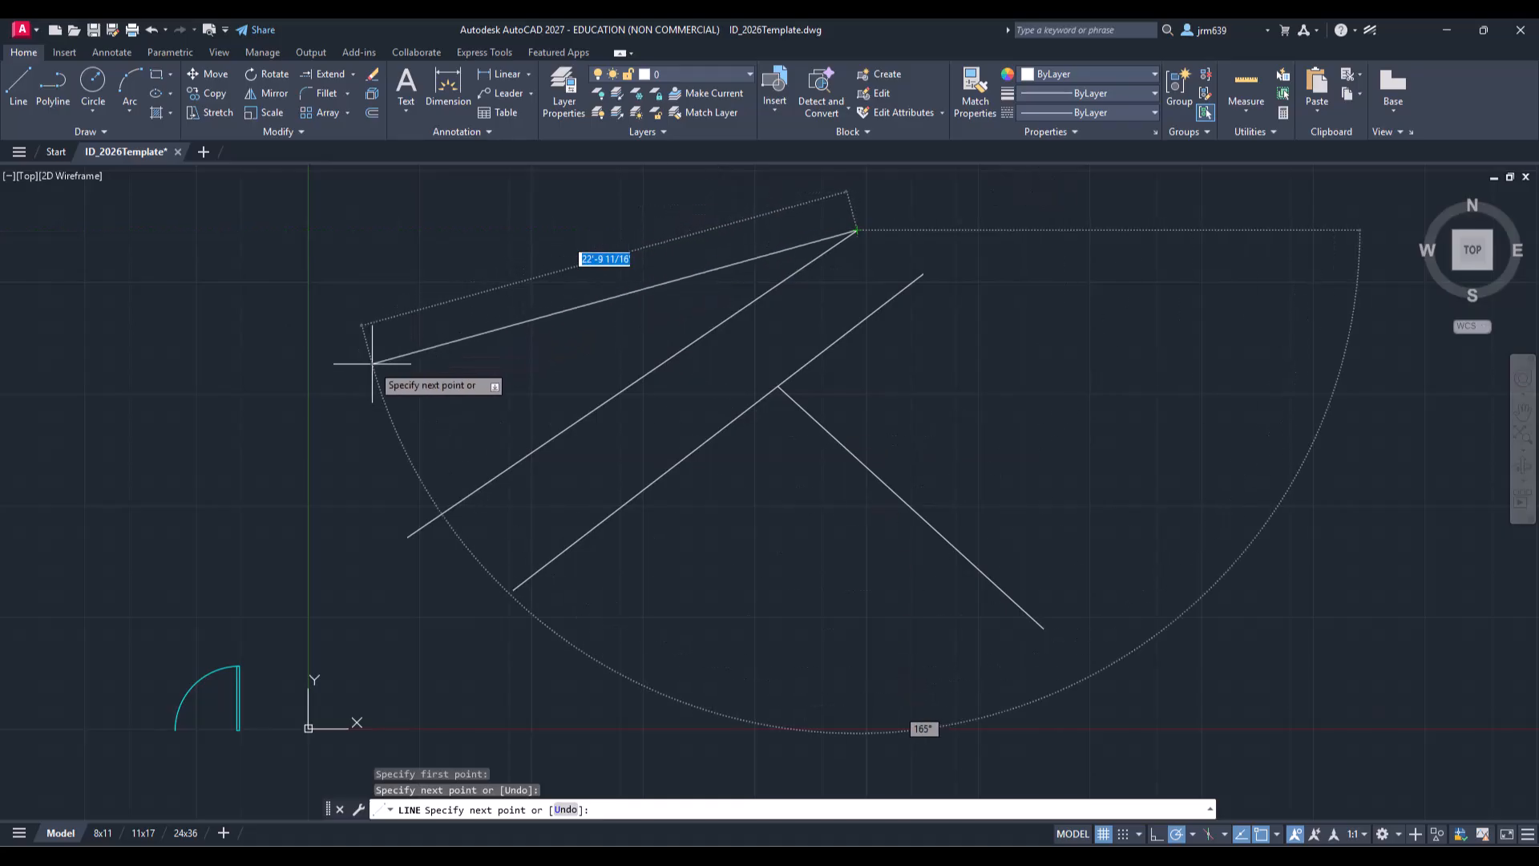
left_click(263, 440)
left_click(700, 189)
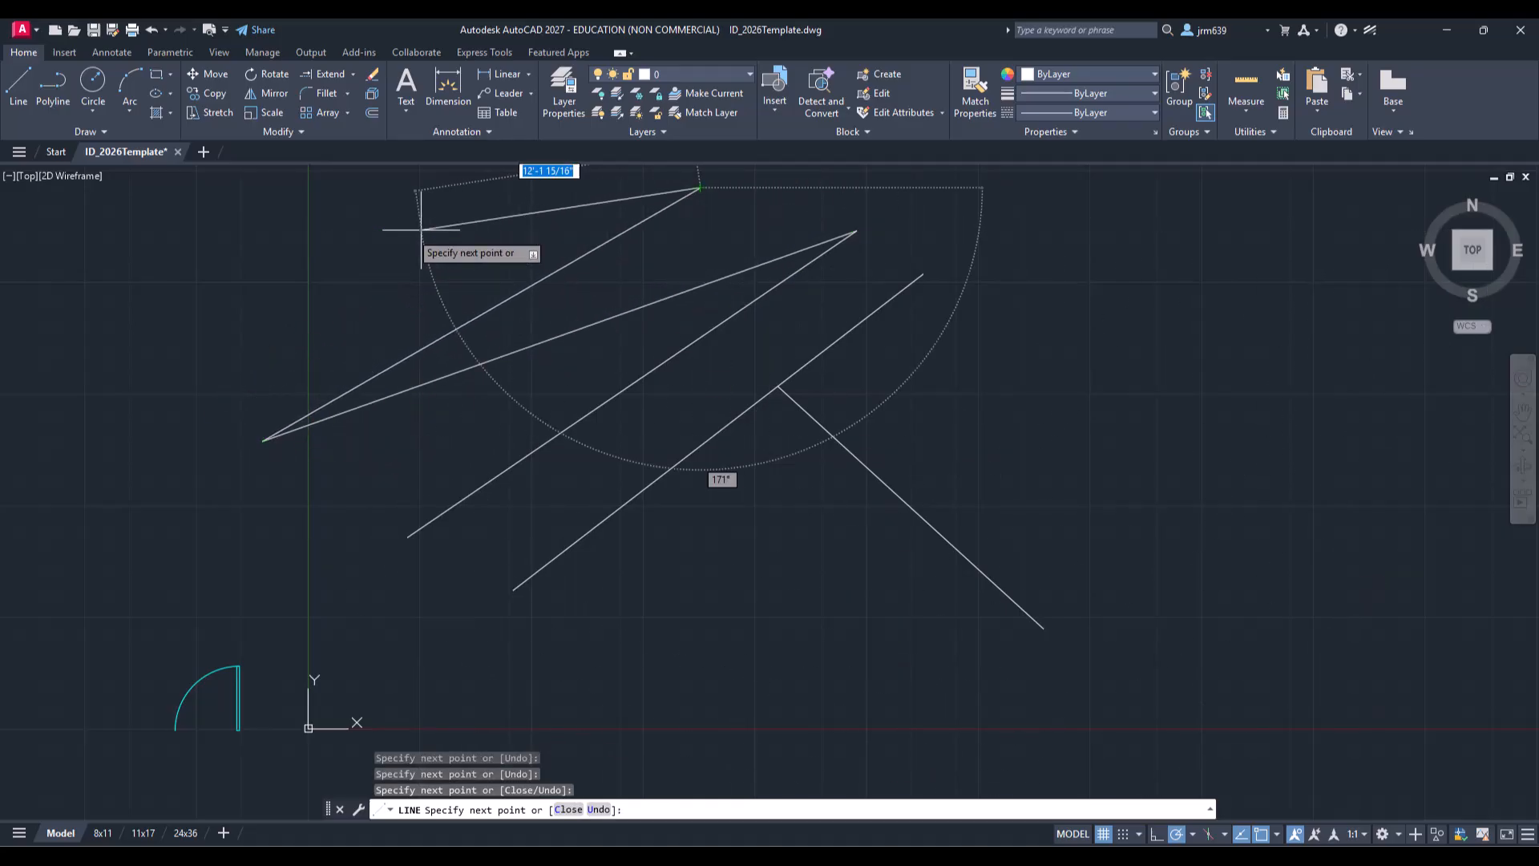
left_click(197, 281)
key("Escape")
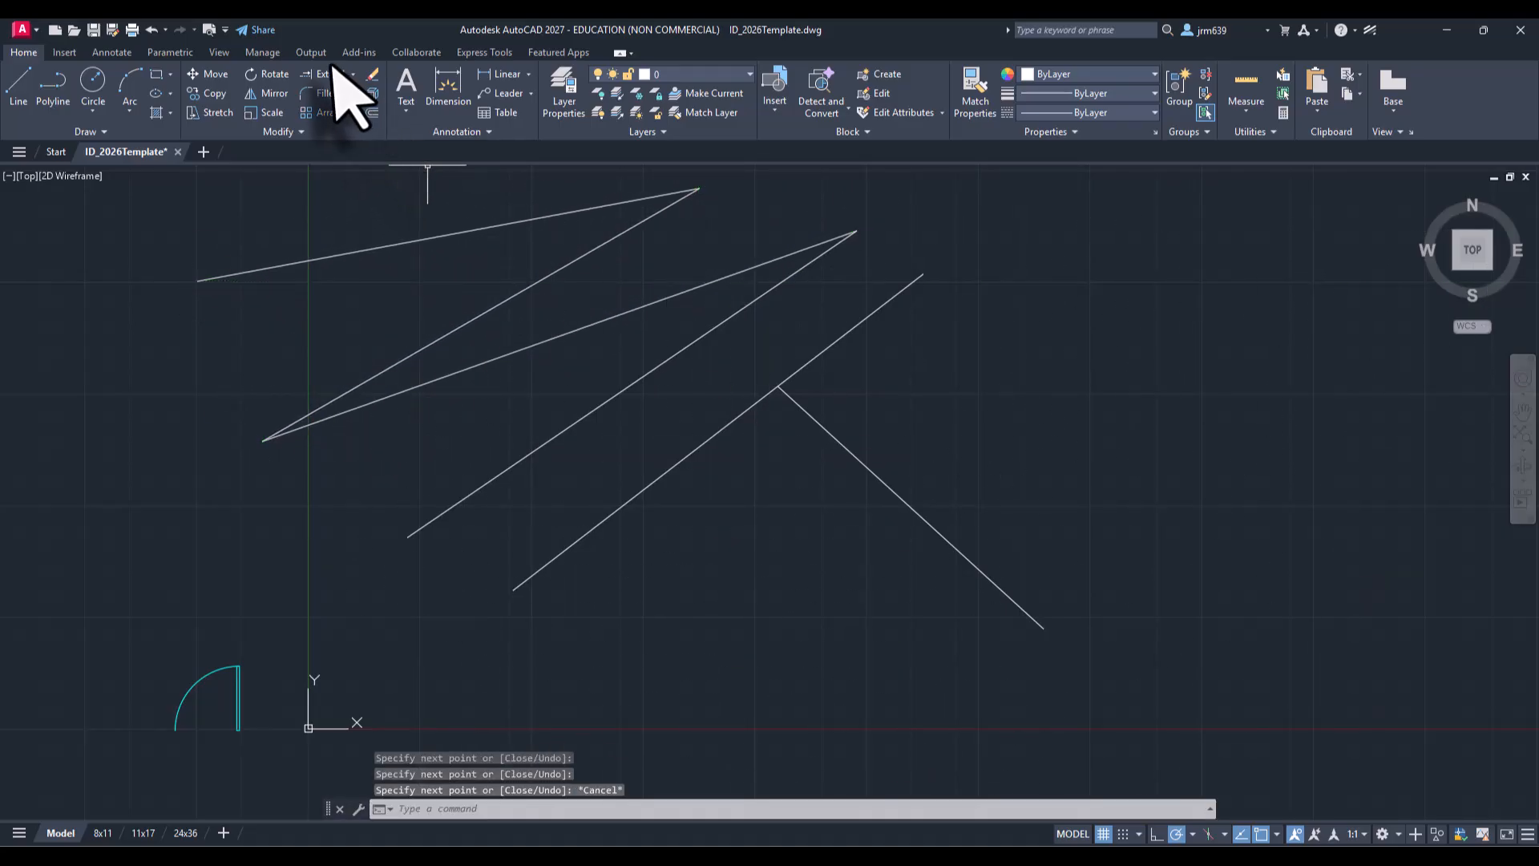
Step: Extend the descending line repeatedly so it crosses each zigzag line up to the topmost segment
left_click(330, 74)
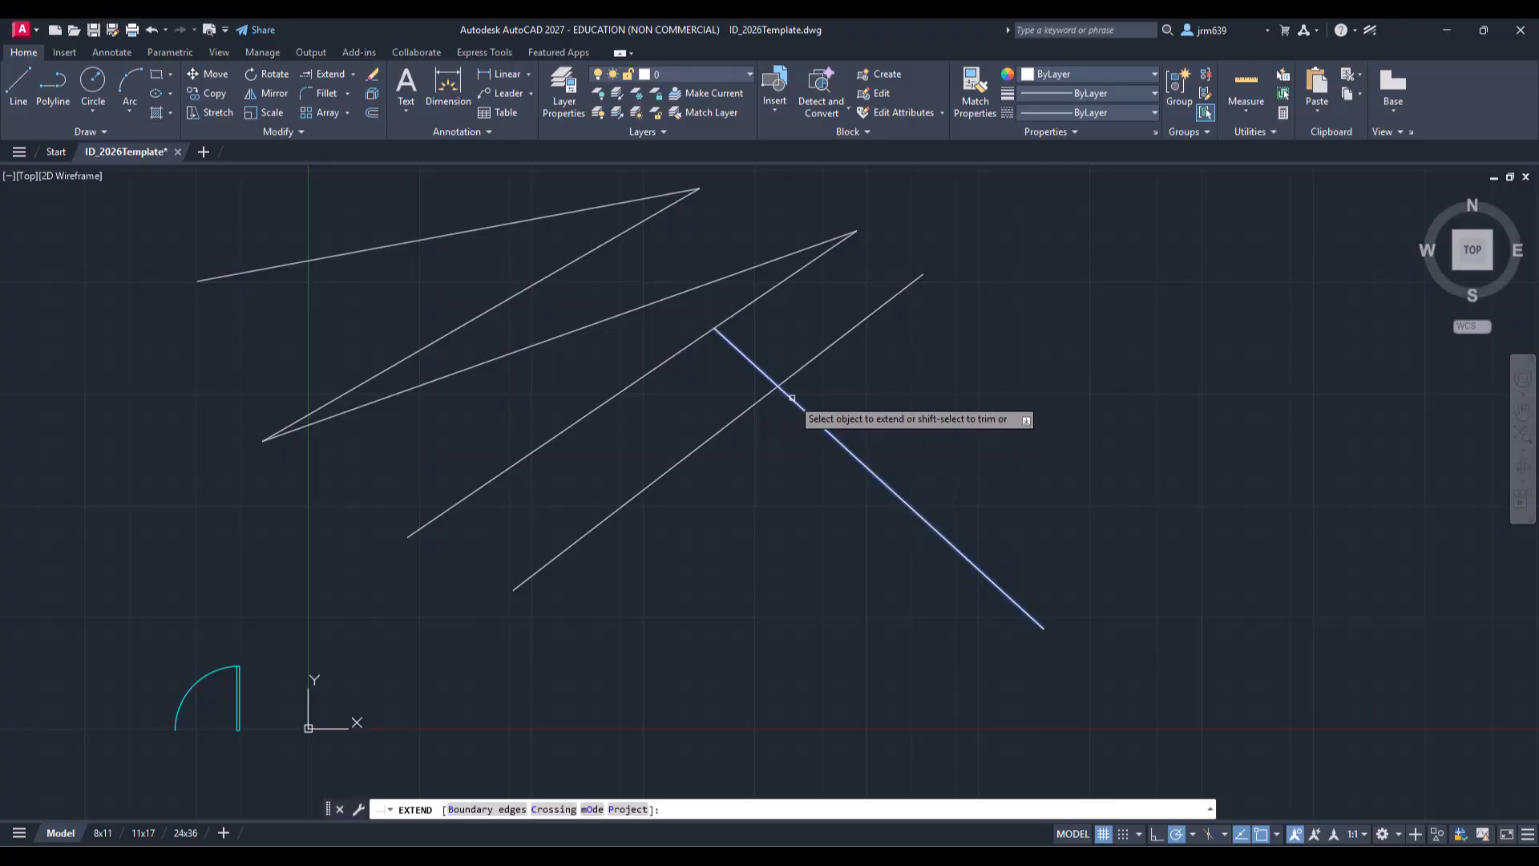
left_click(794, 400)
left_click(728, 339)
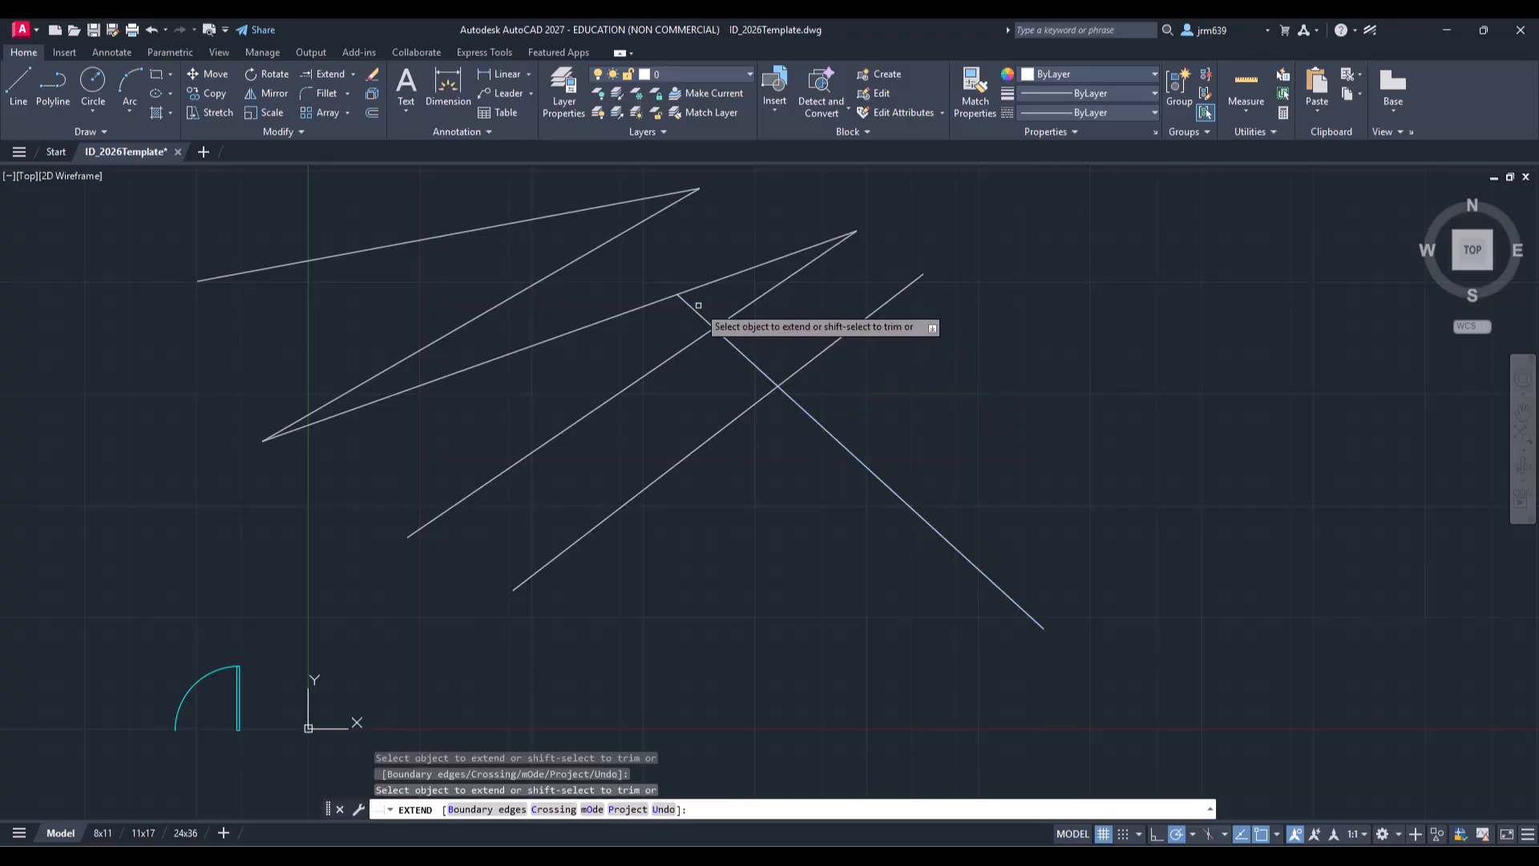
left_click(699, 317)
left_click(639, 261)
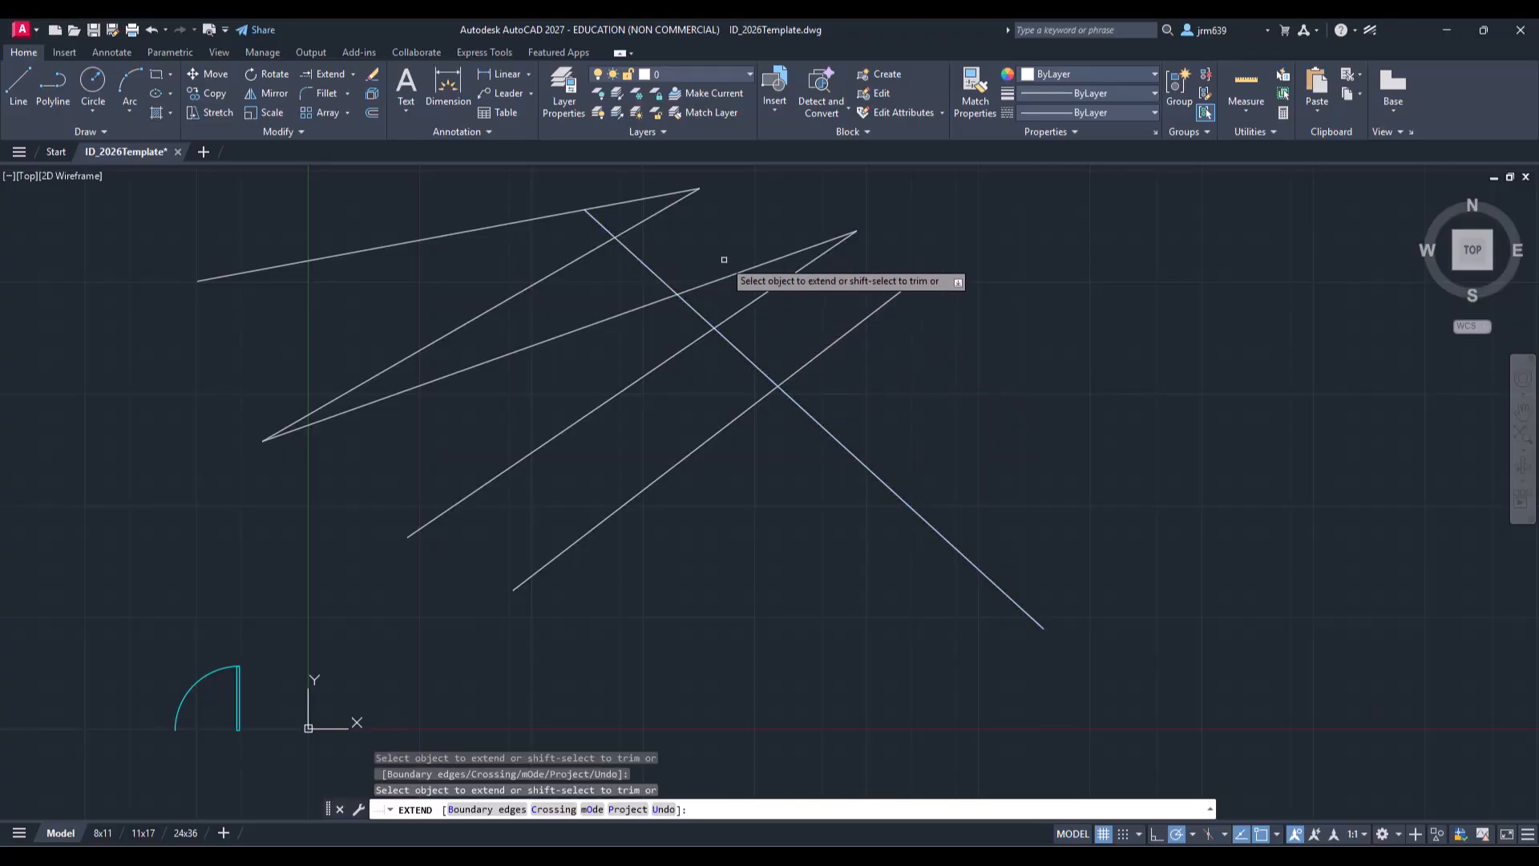
key("Escape")
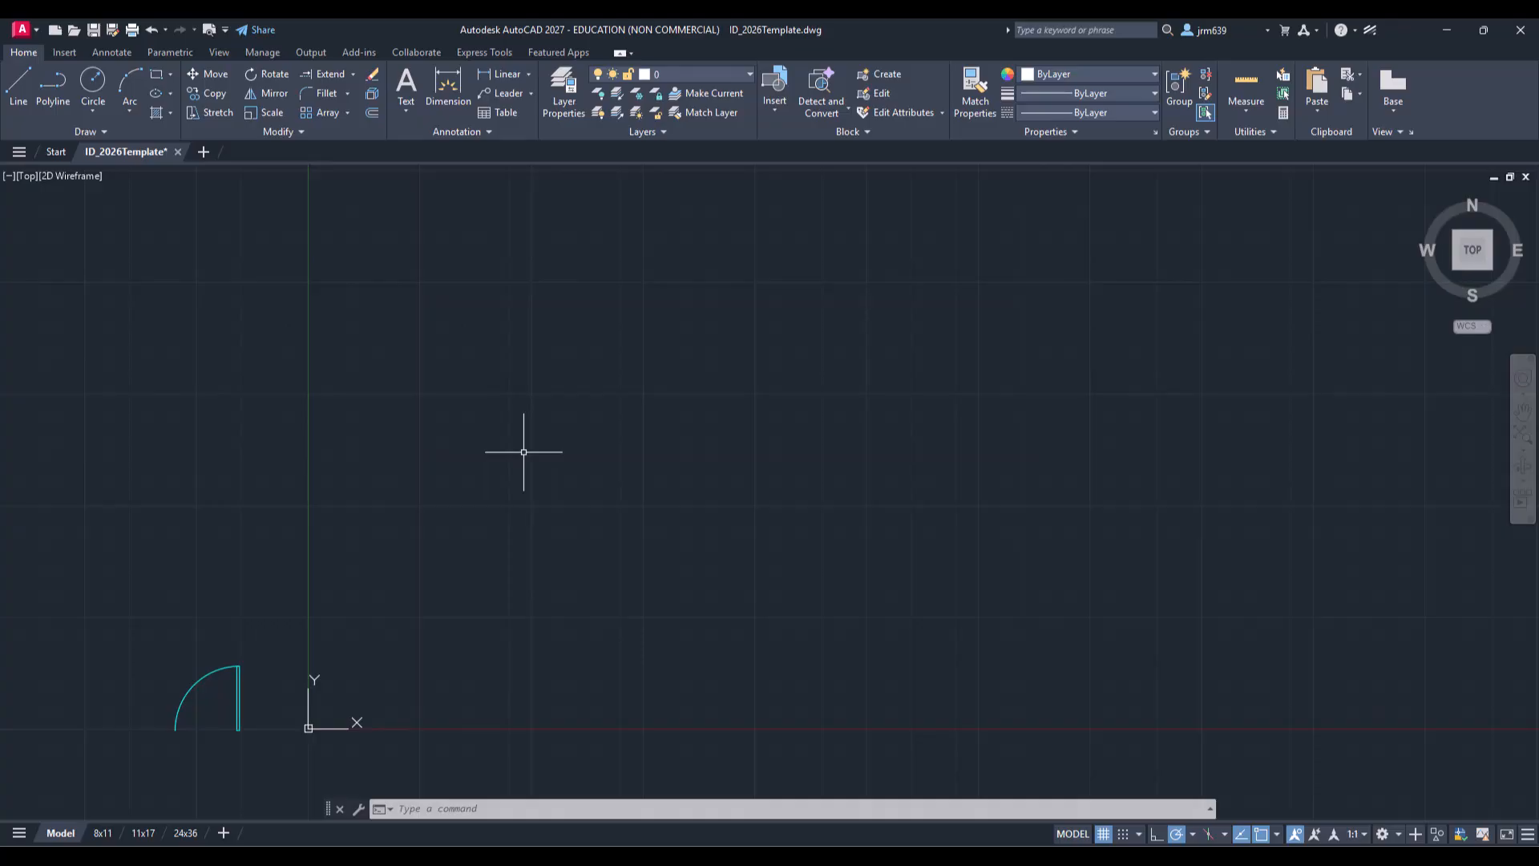
Step: Draw a closed car-body profile of seven line segments with a sloped roof and angled front corner
left_click(20, 87)
left_click(810, 481)
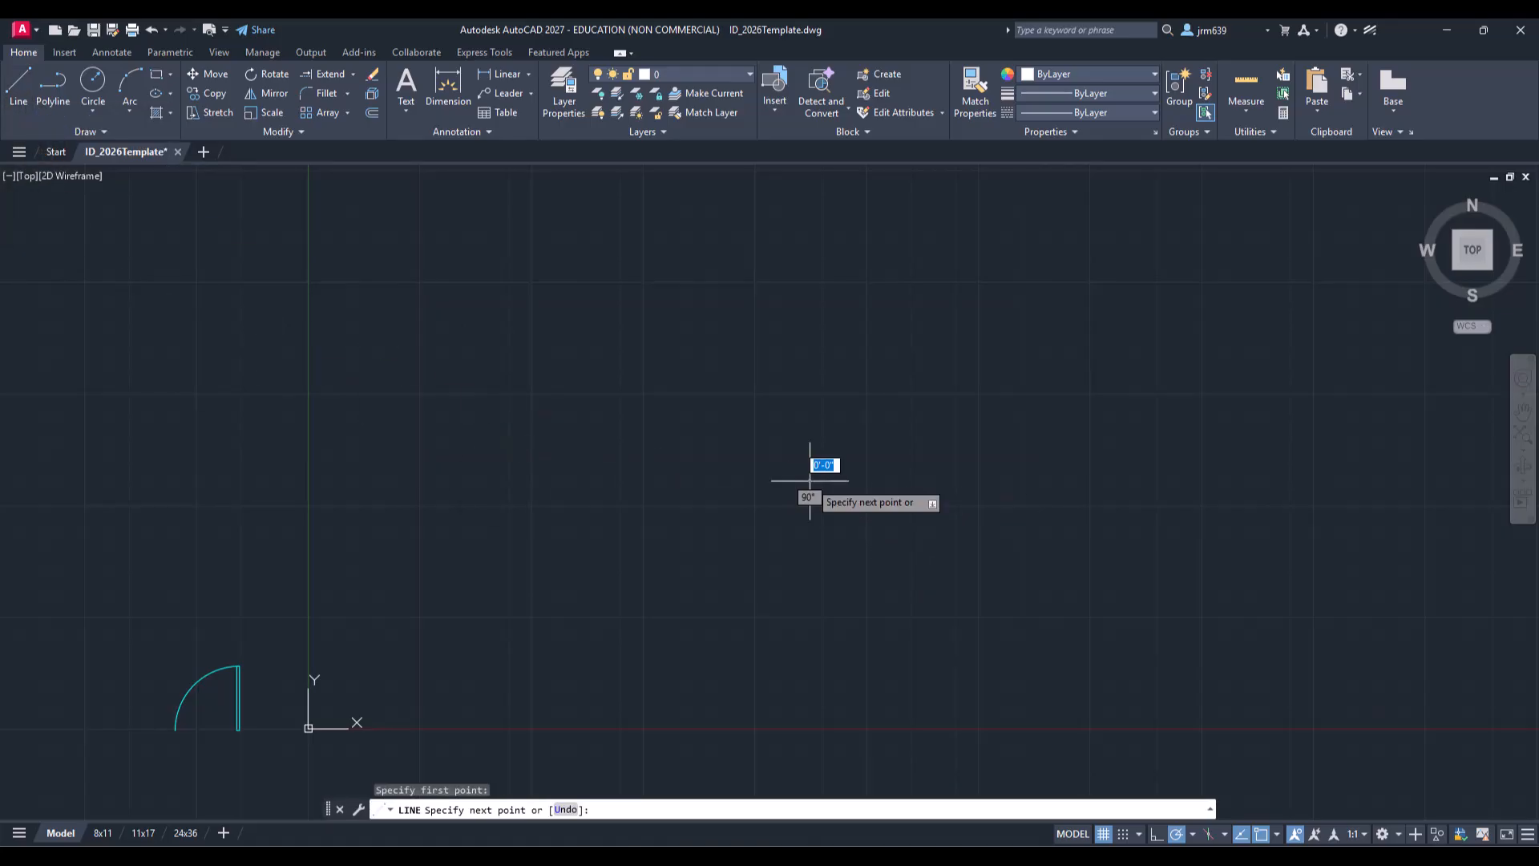
left_click(809, 359)
left_click(705, 358)
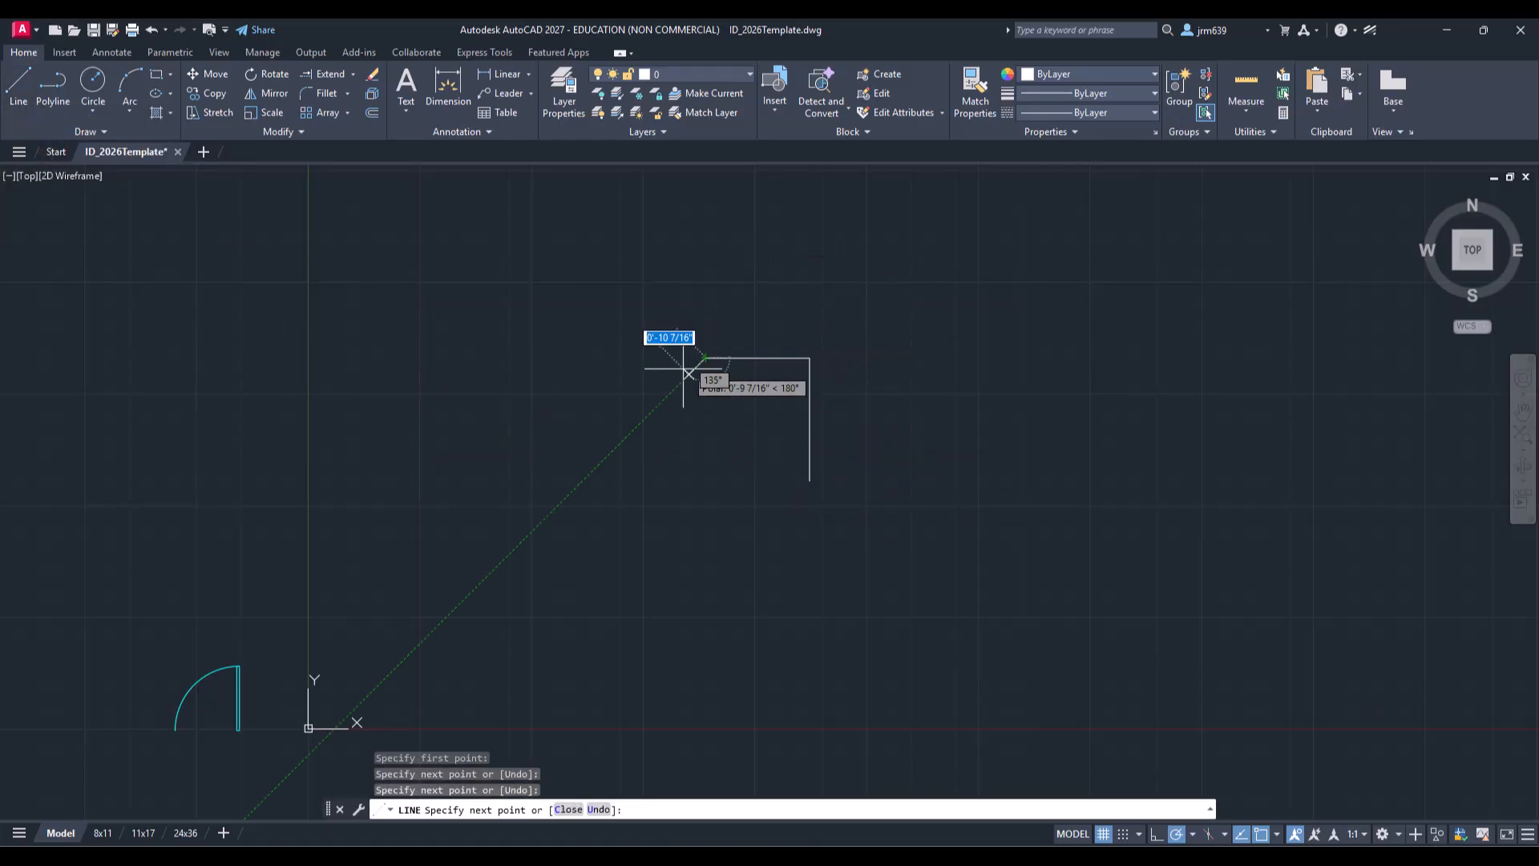
left_click(639, 413)
left_click(544, 413)
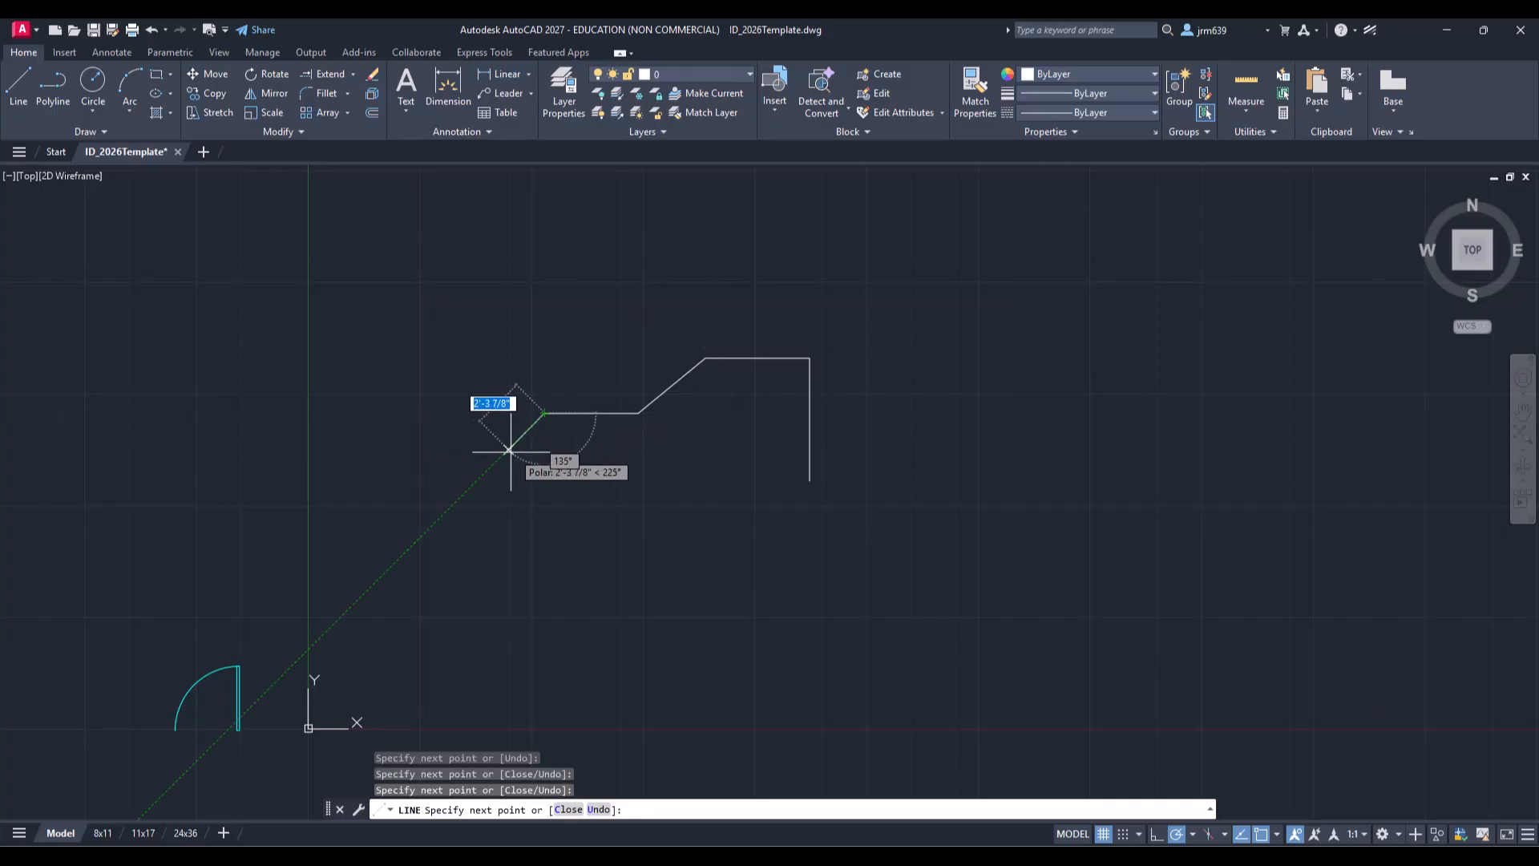
left_click(509, 450)
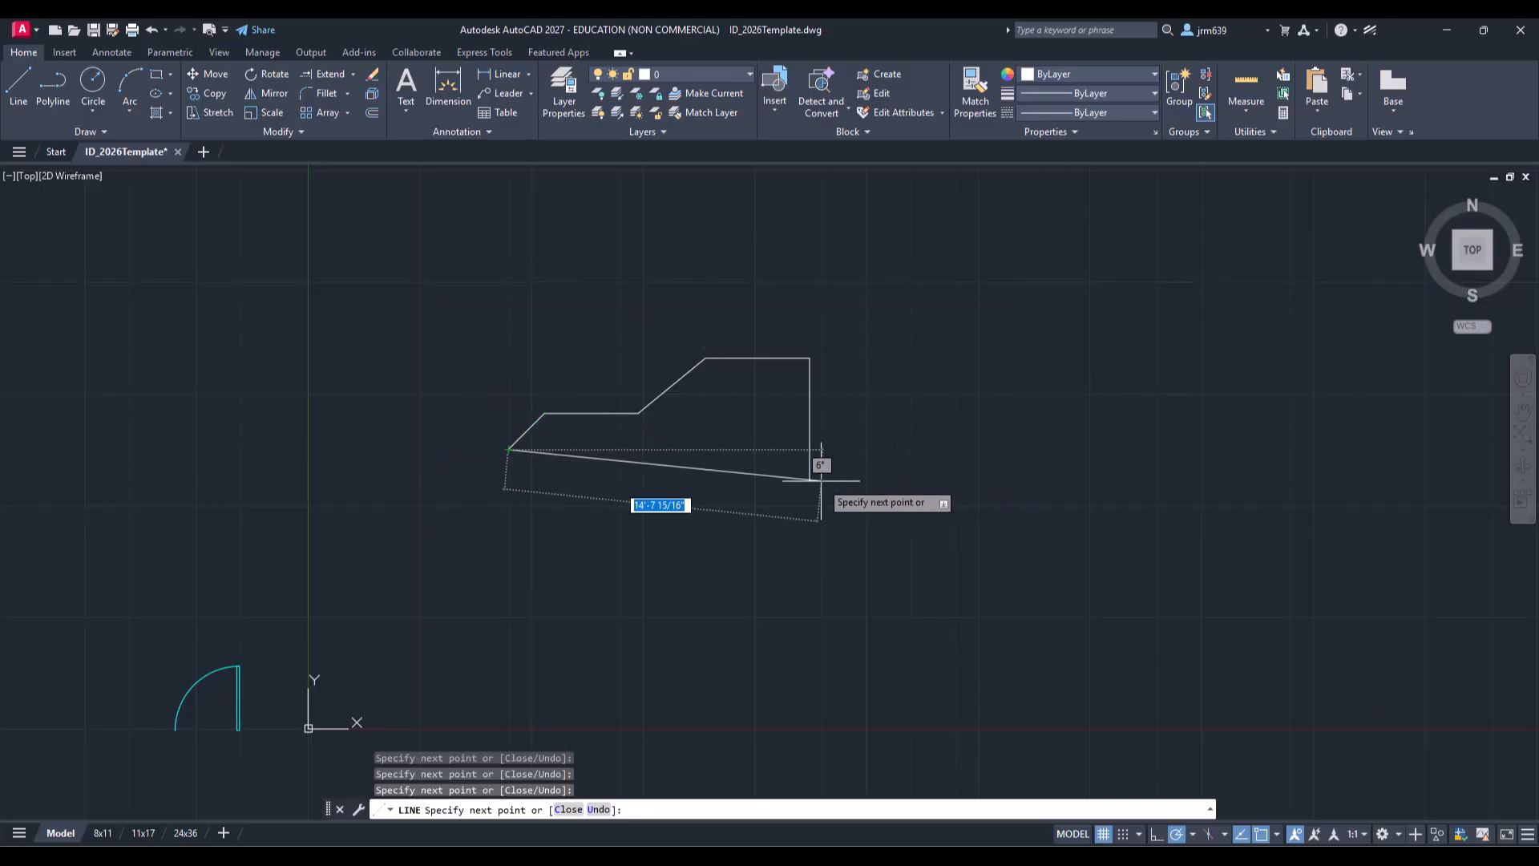
mouse_move(809, 481)
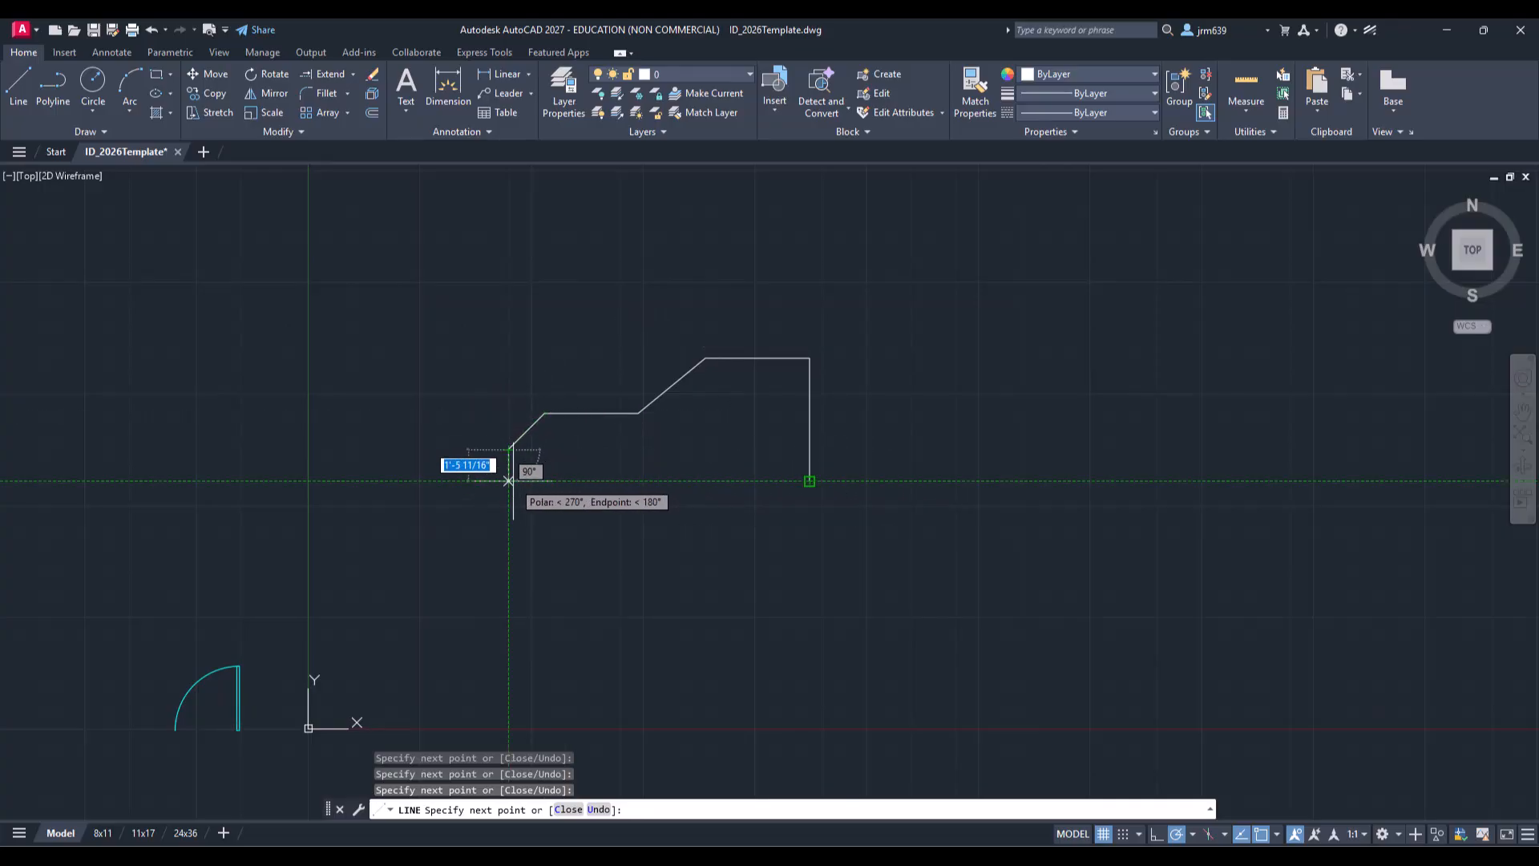
left_click(508, 481)
left_click(810, 481)
key("Return")
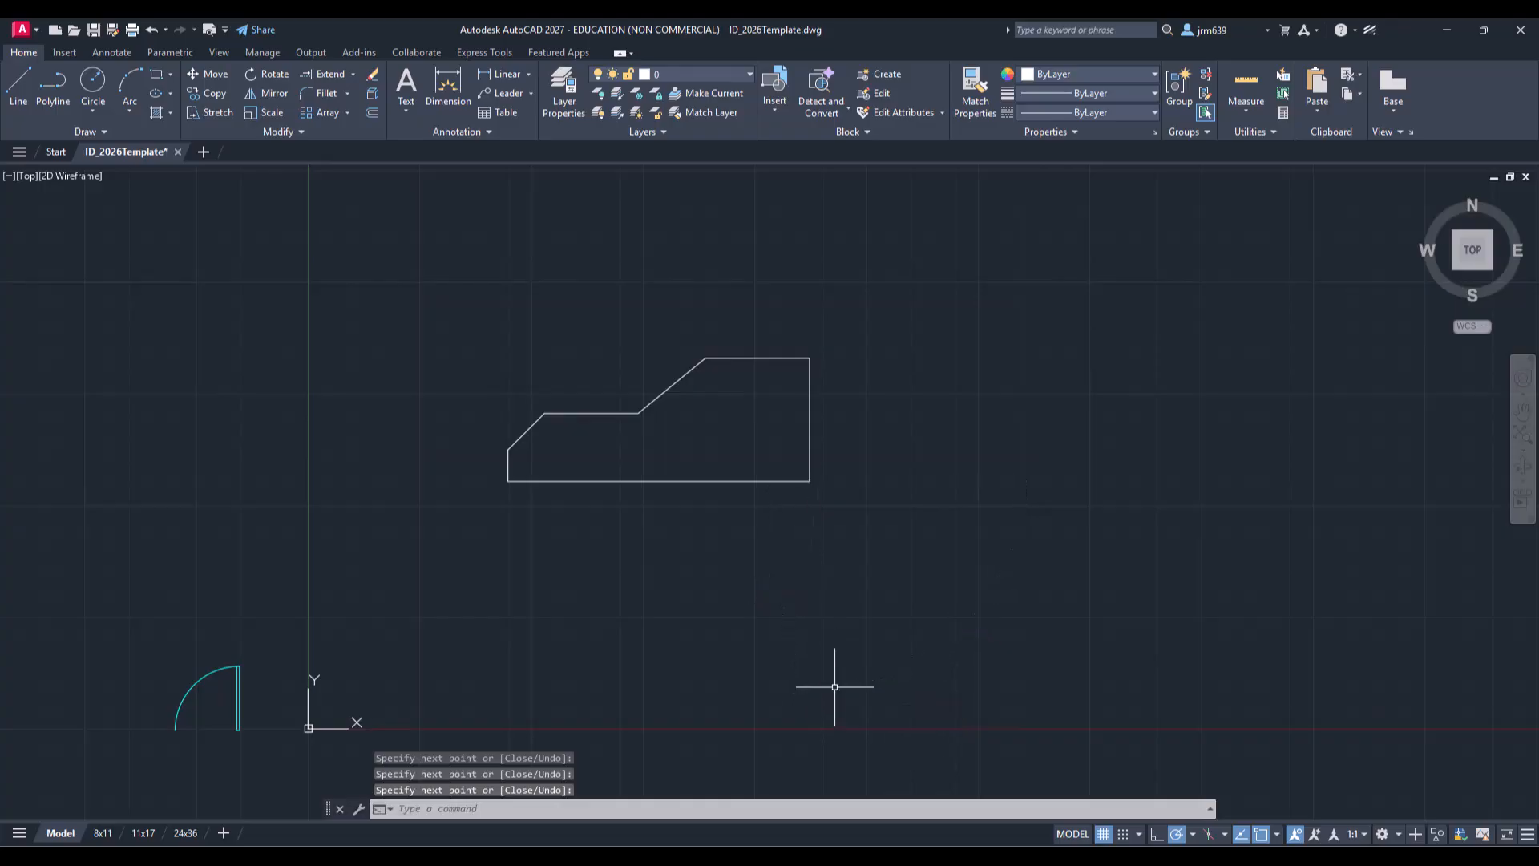
key("Escape")
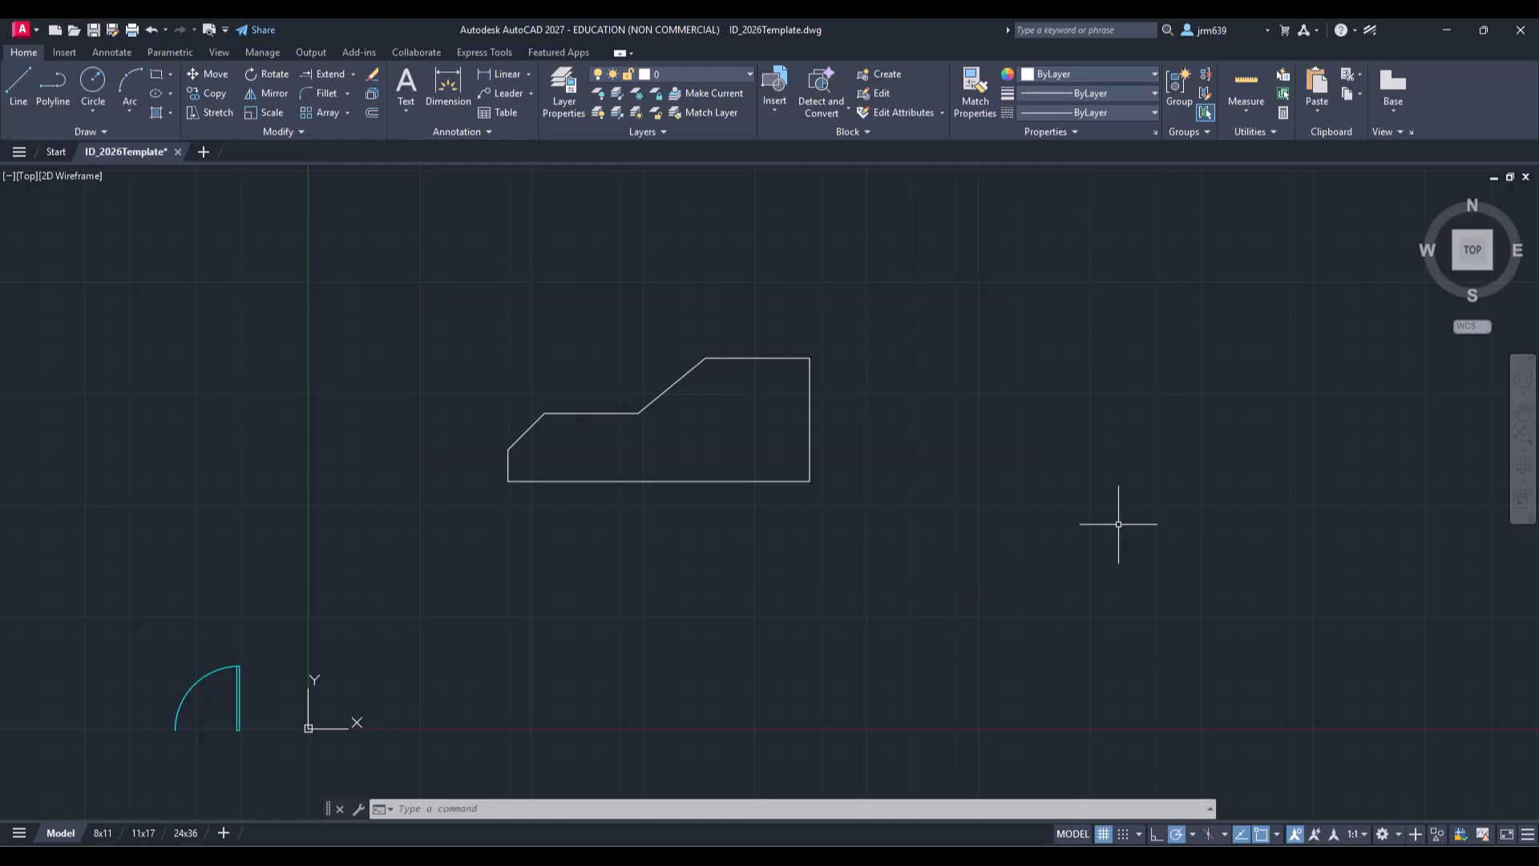
Step: Mirror the profile about its vertical right edge keeping the source, then undo the mirror
left_click(895, 512)
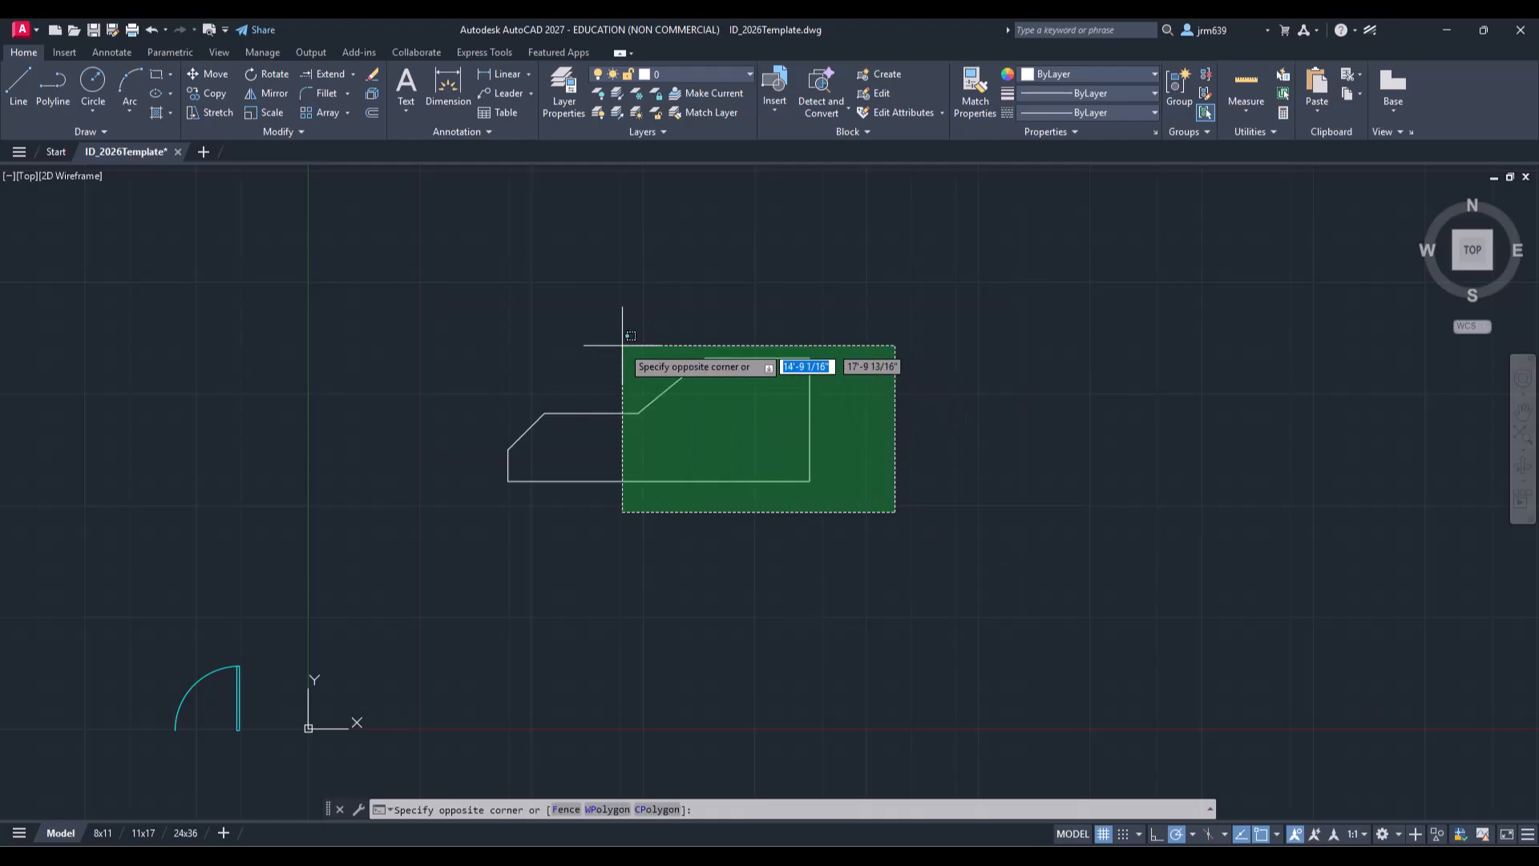
left_click(440, 321)
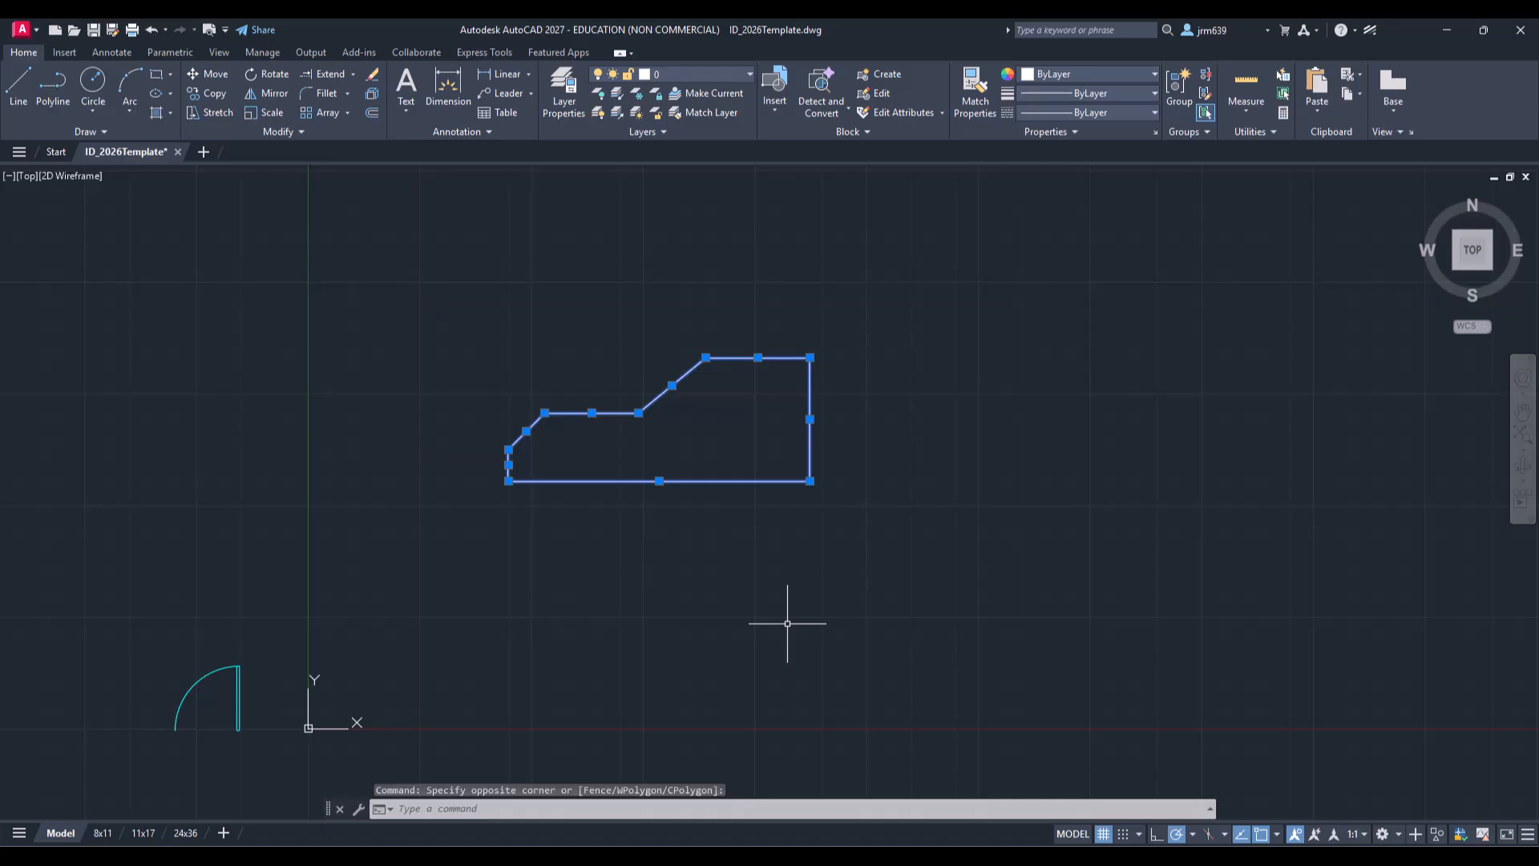
type("MI")
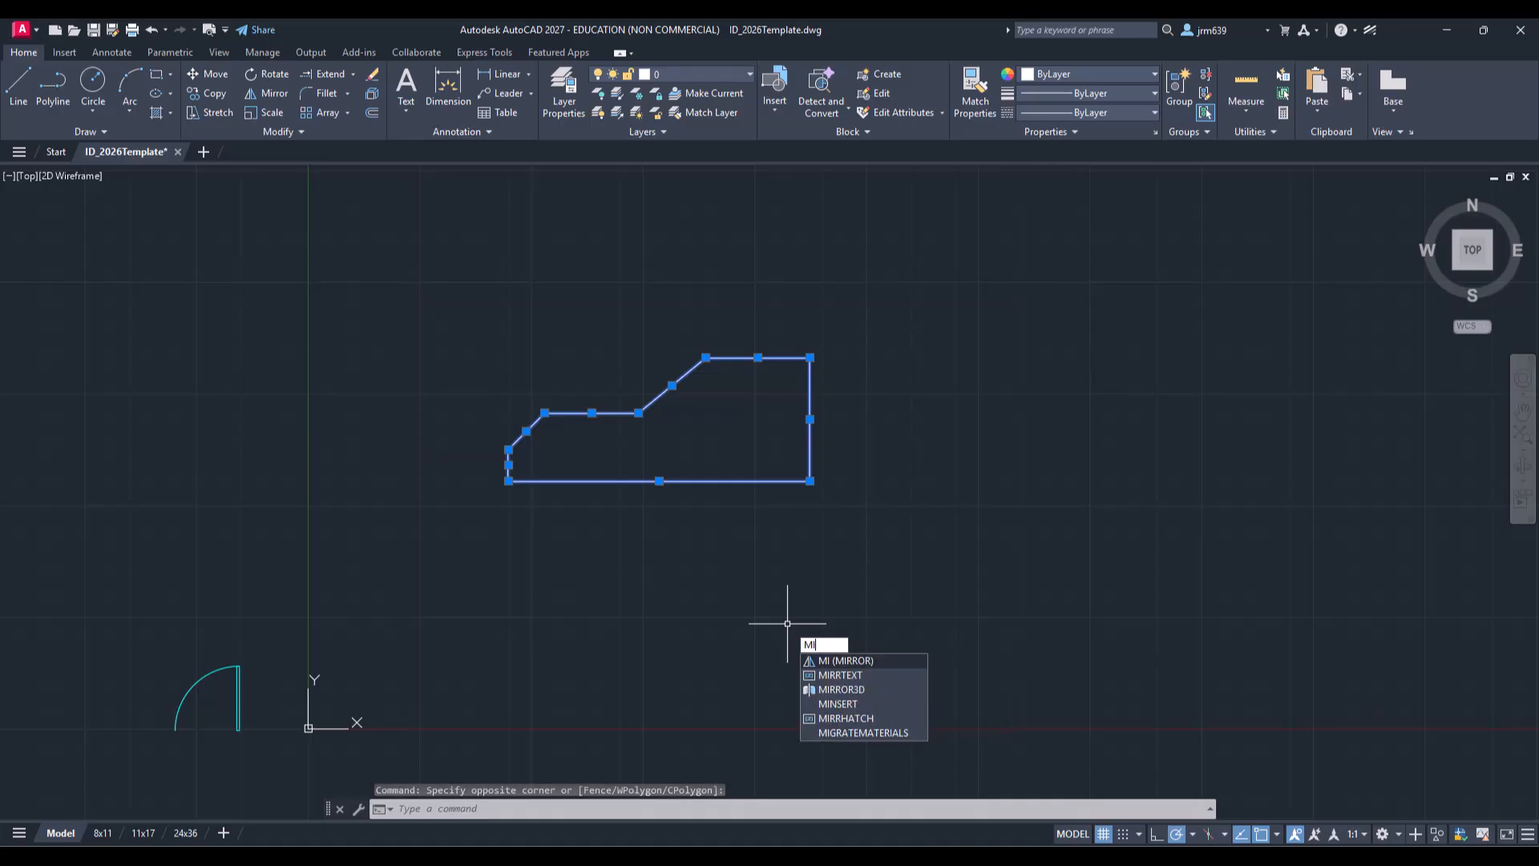
key("Return")
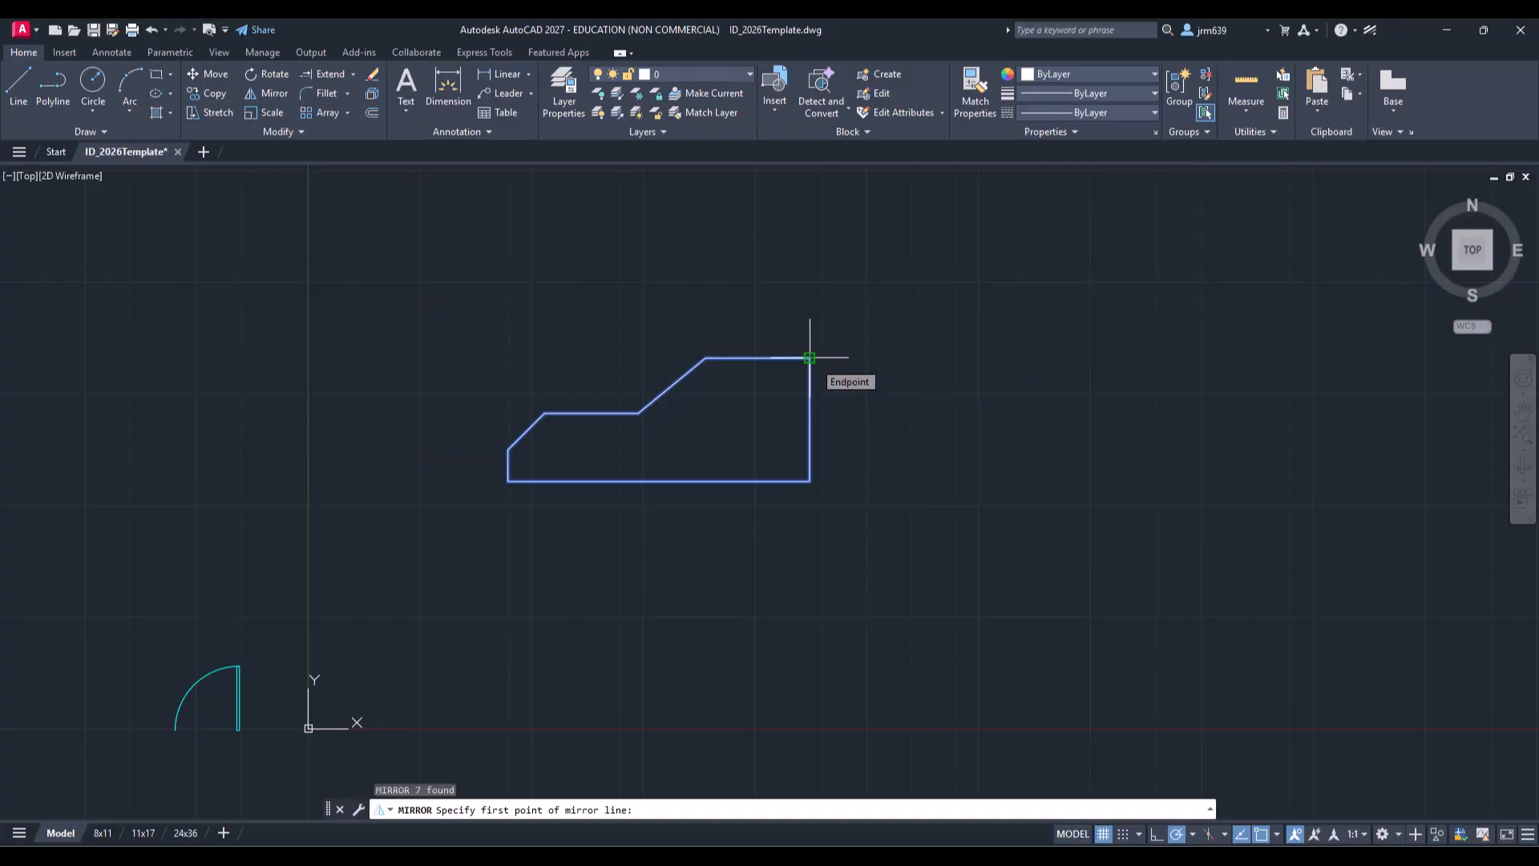
left_click(809, 357)
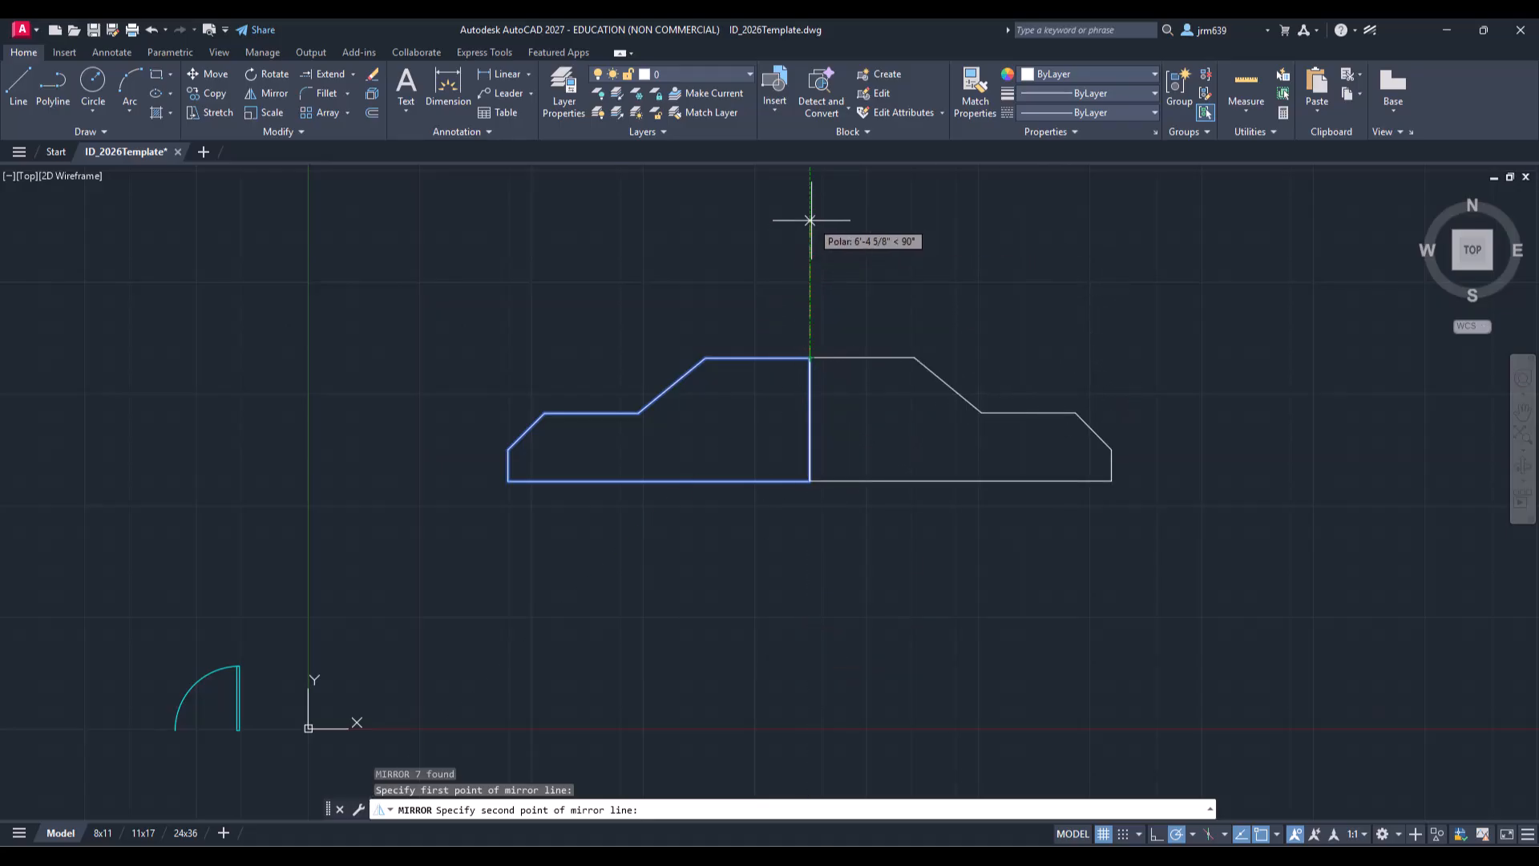
left_click(810, 558)
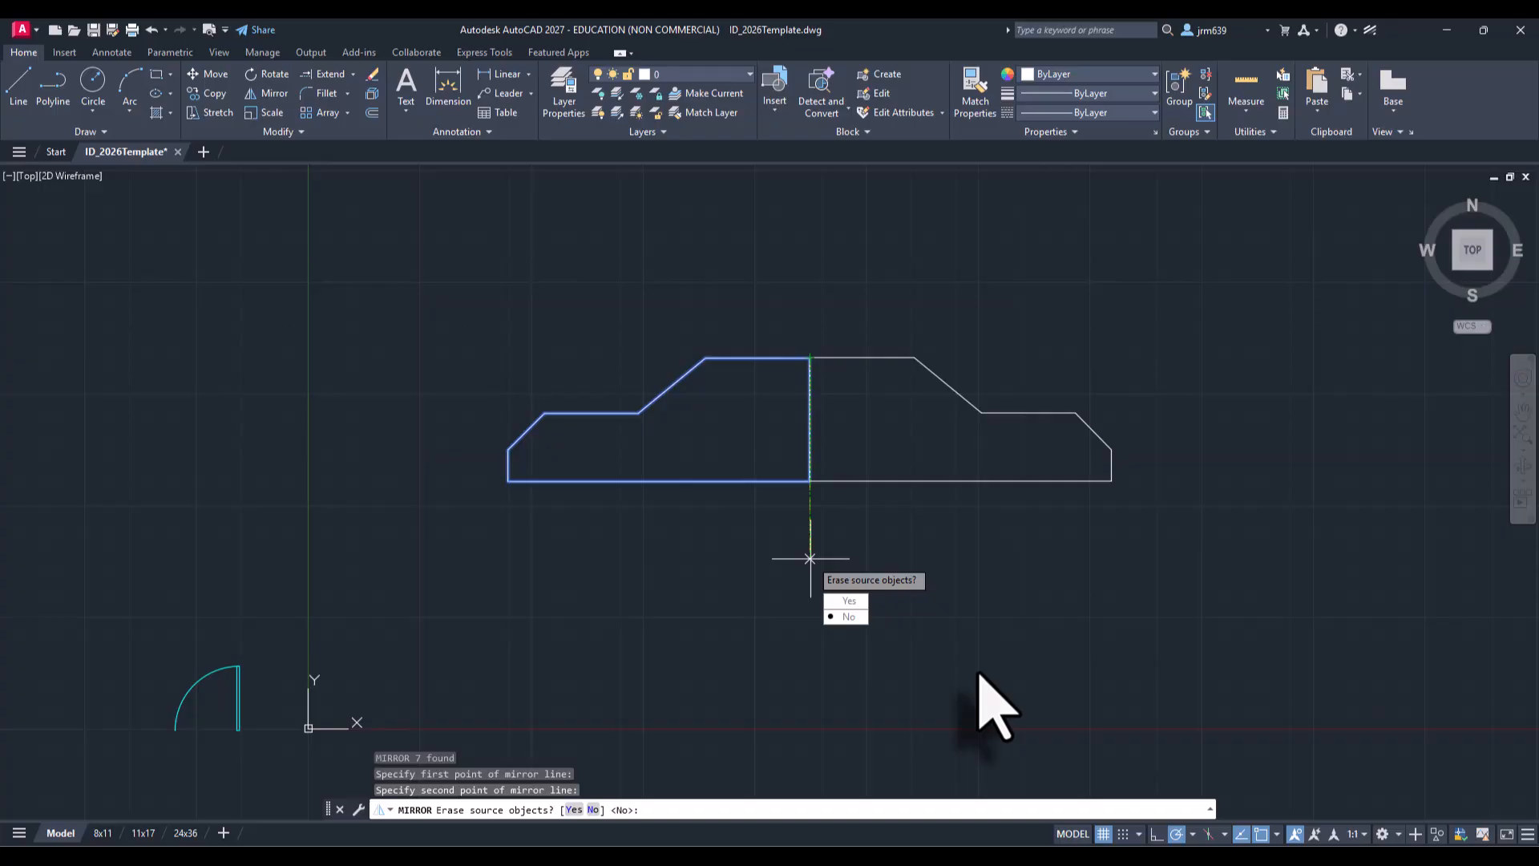
type("n")
key("Return")
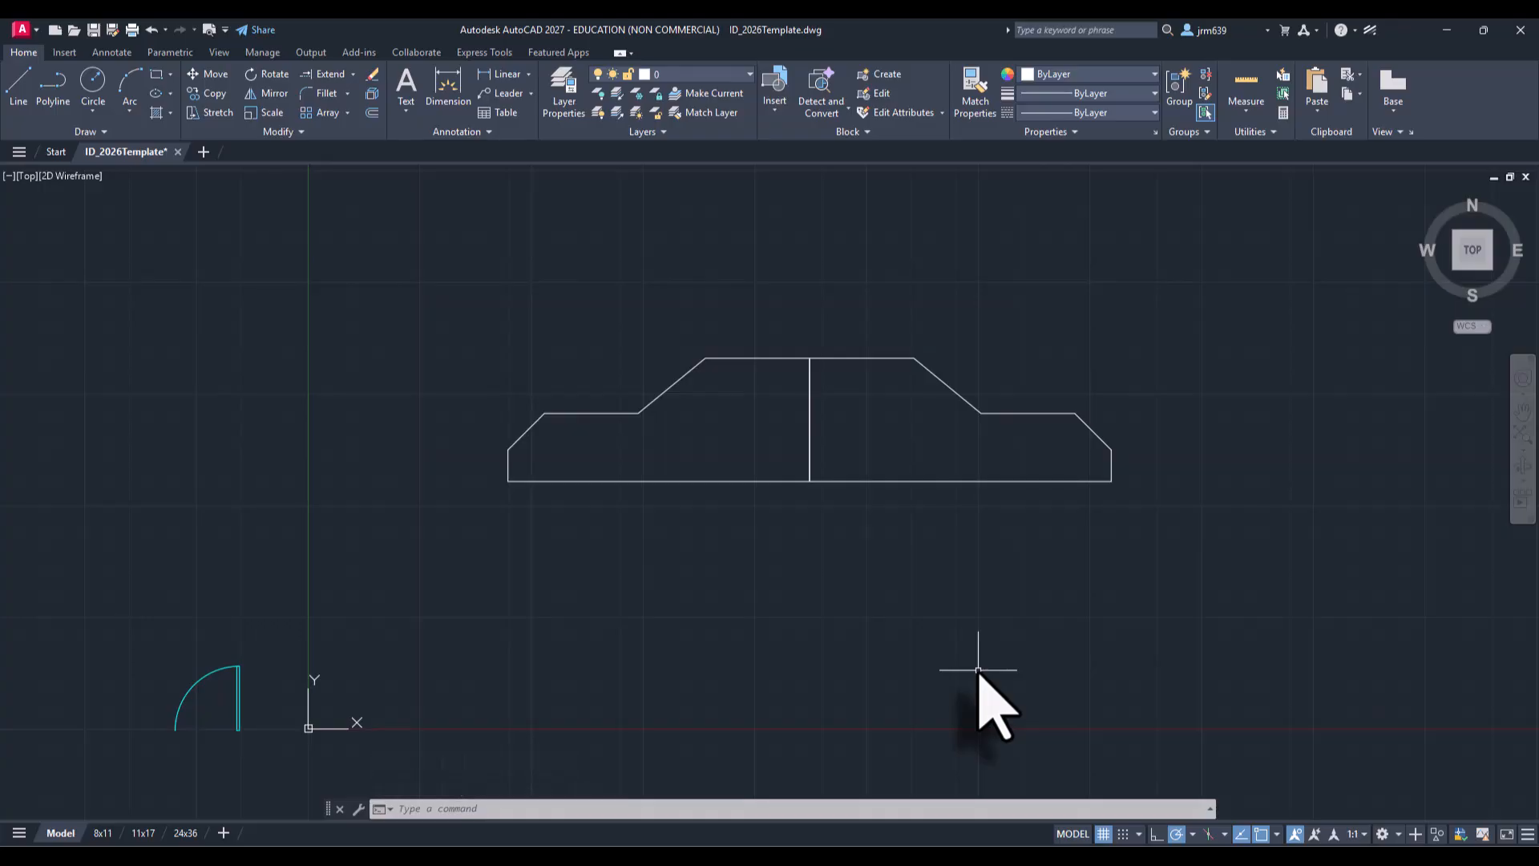
key("ctrl+z")
Step: Mirror the profile about an angled line through its top-right corner, erasing the source, then undo it
left_click(905, 599)
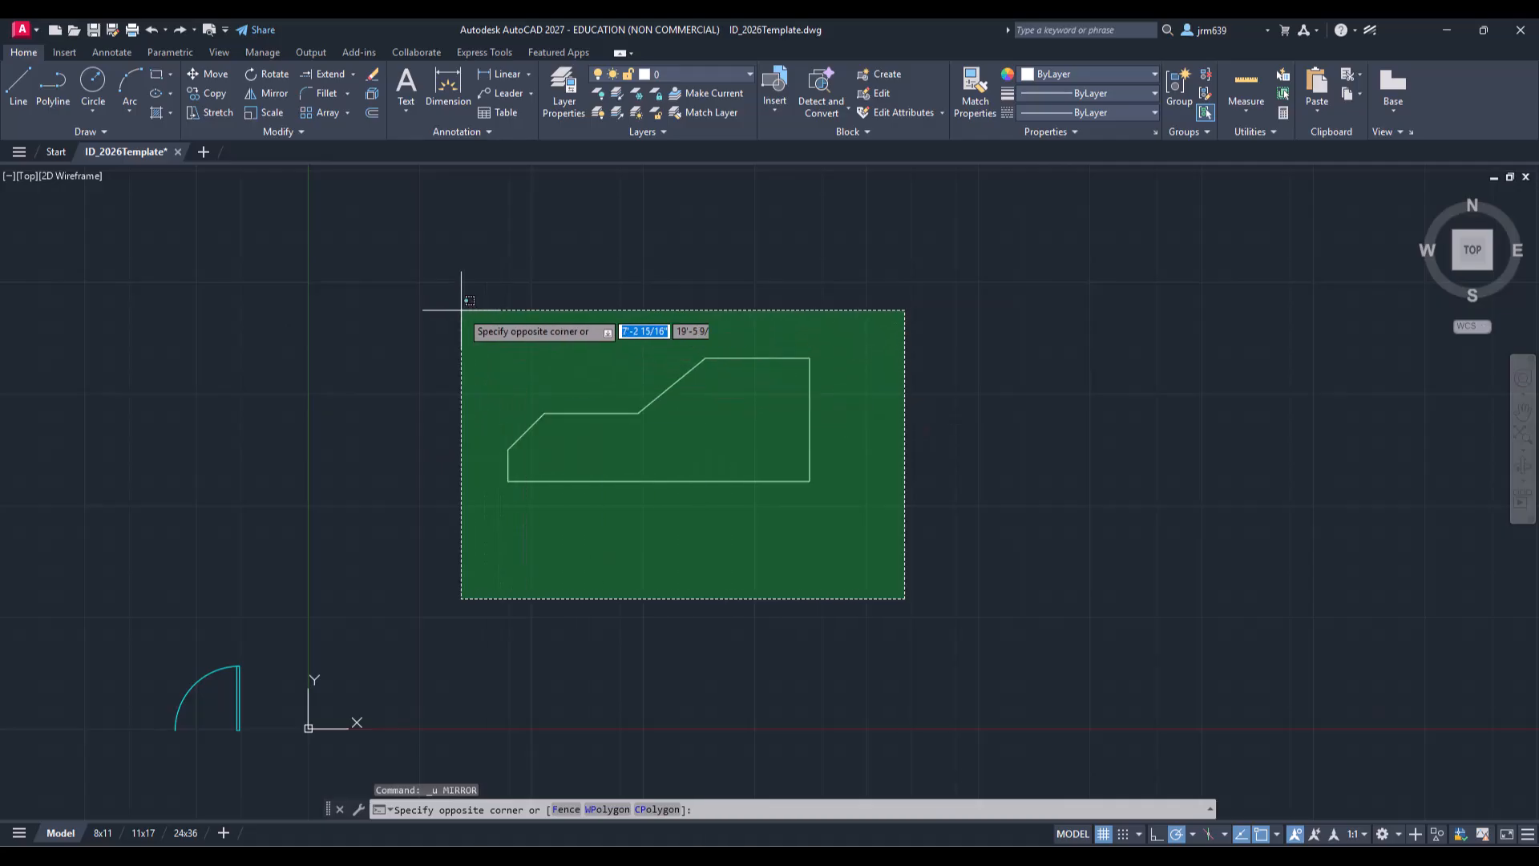
left_click(461, 310)
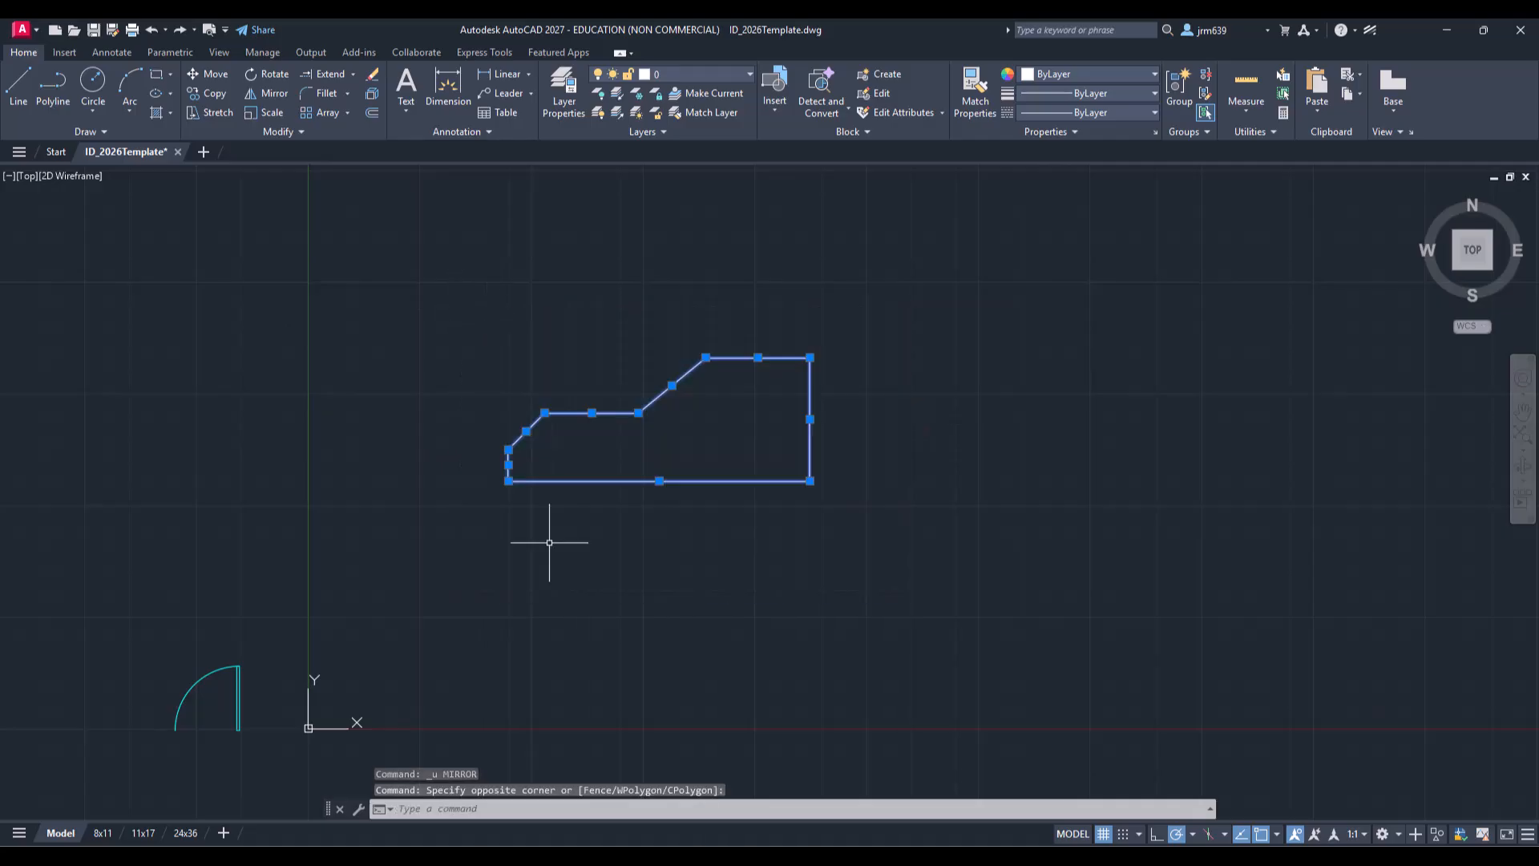
left_click(271, 95)
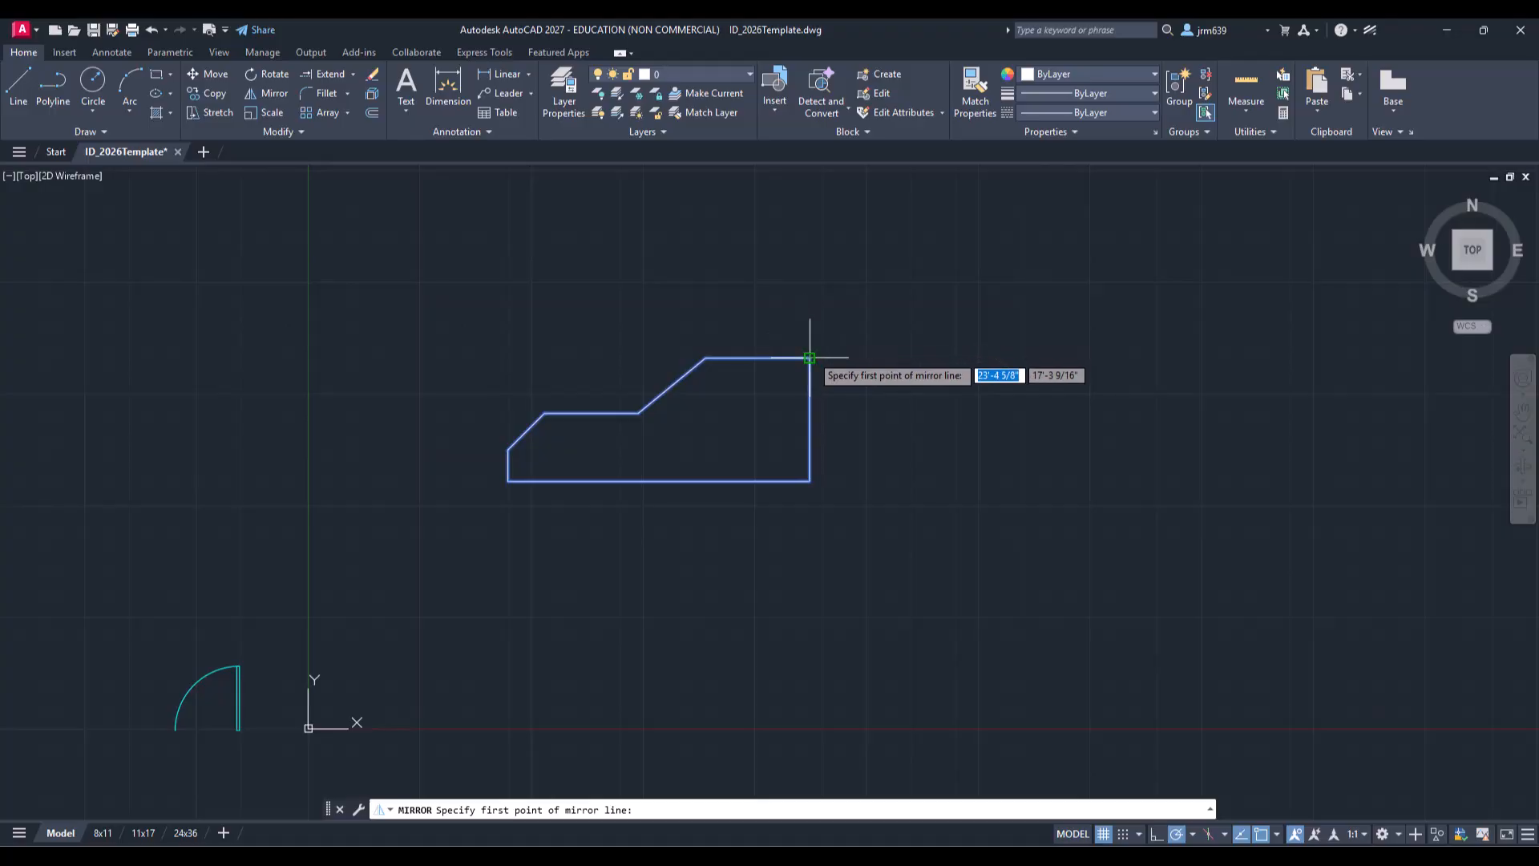
left_click(810, 358)
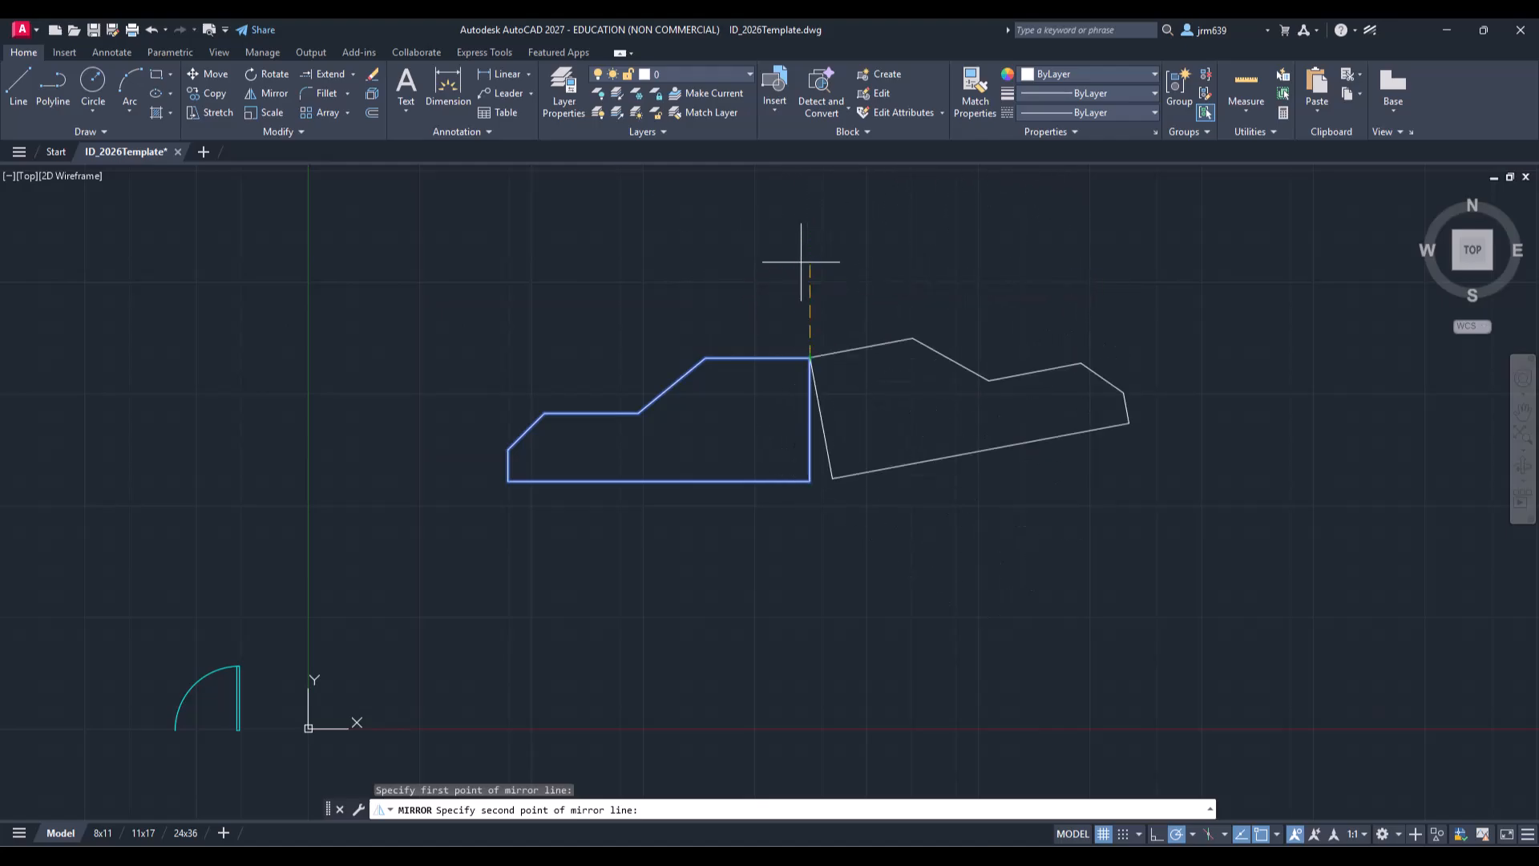
left_click(771, 262)
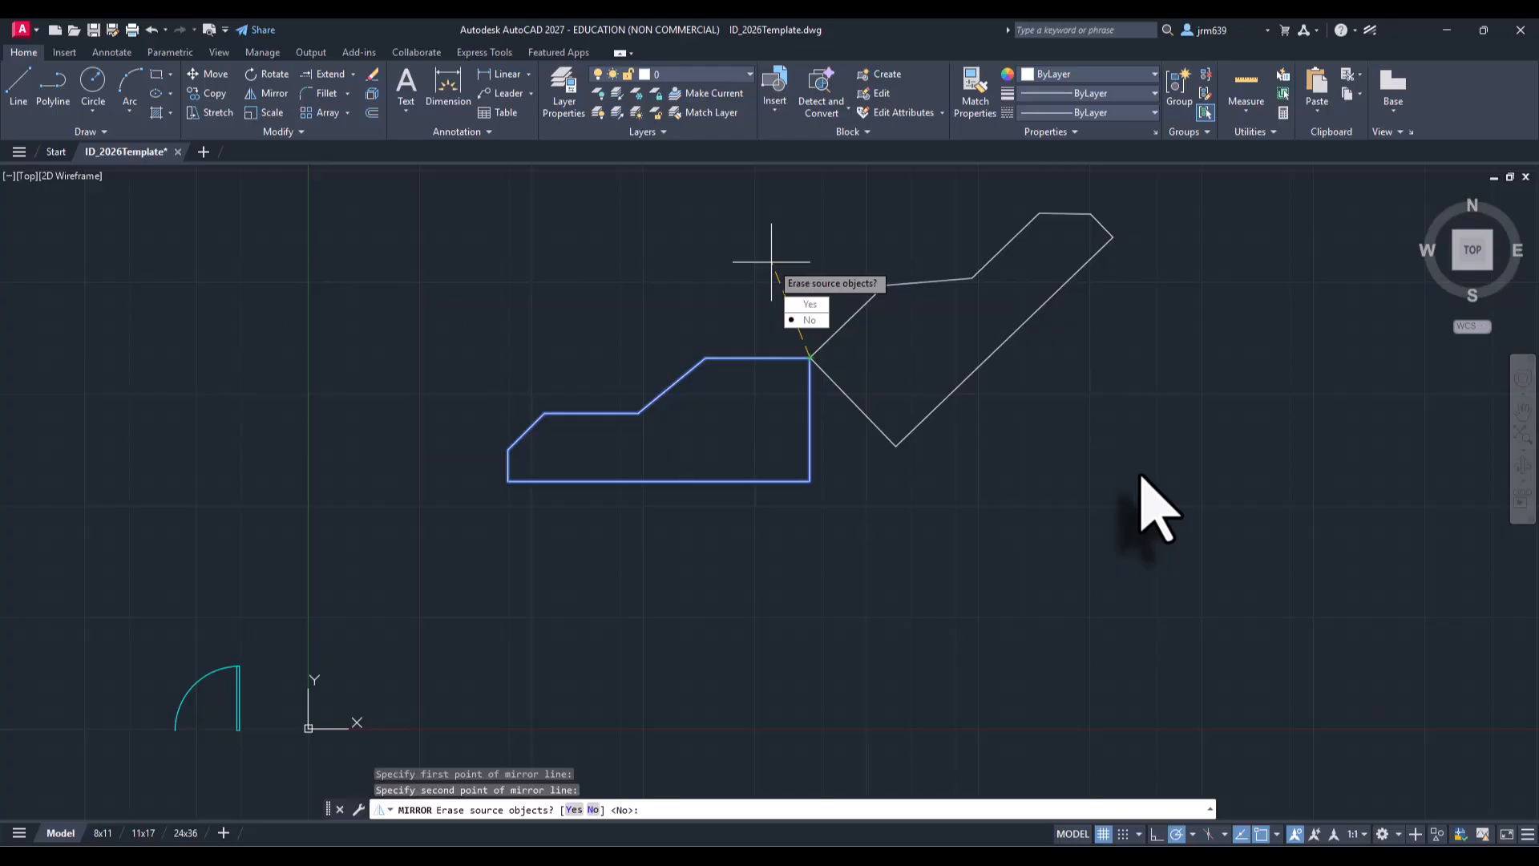
type("y")
key("Return")
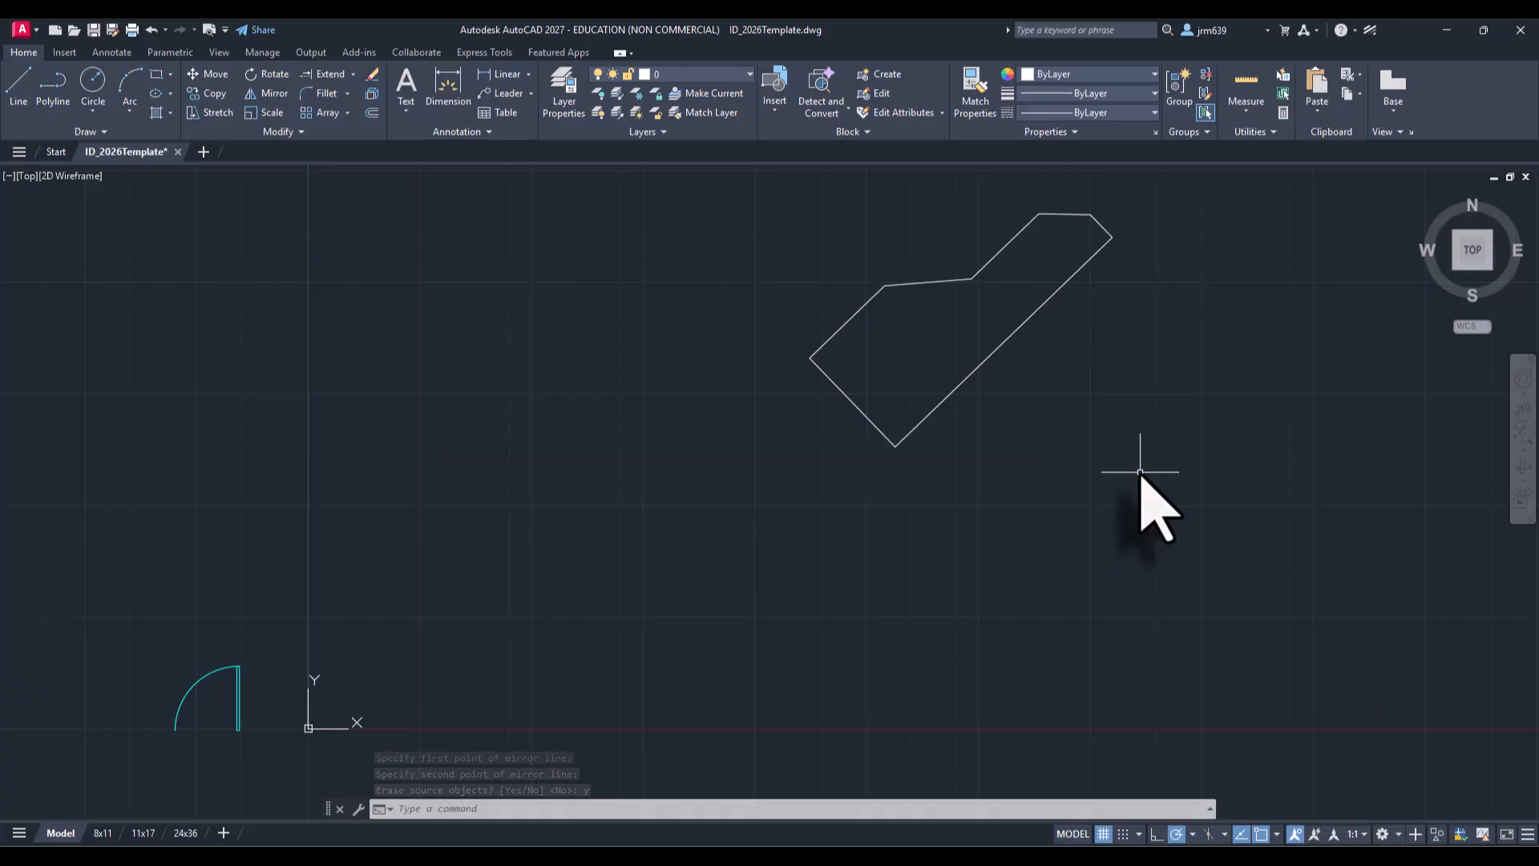
key("ctrl+z")
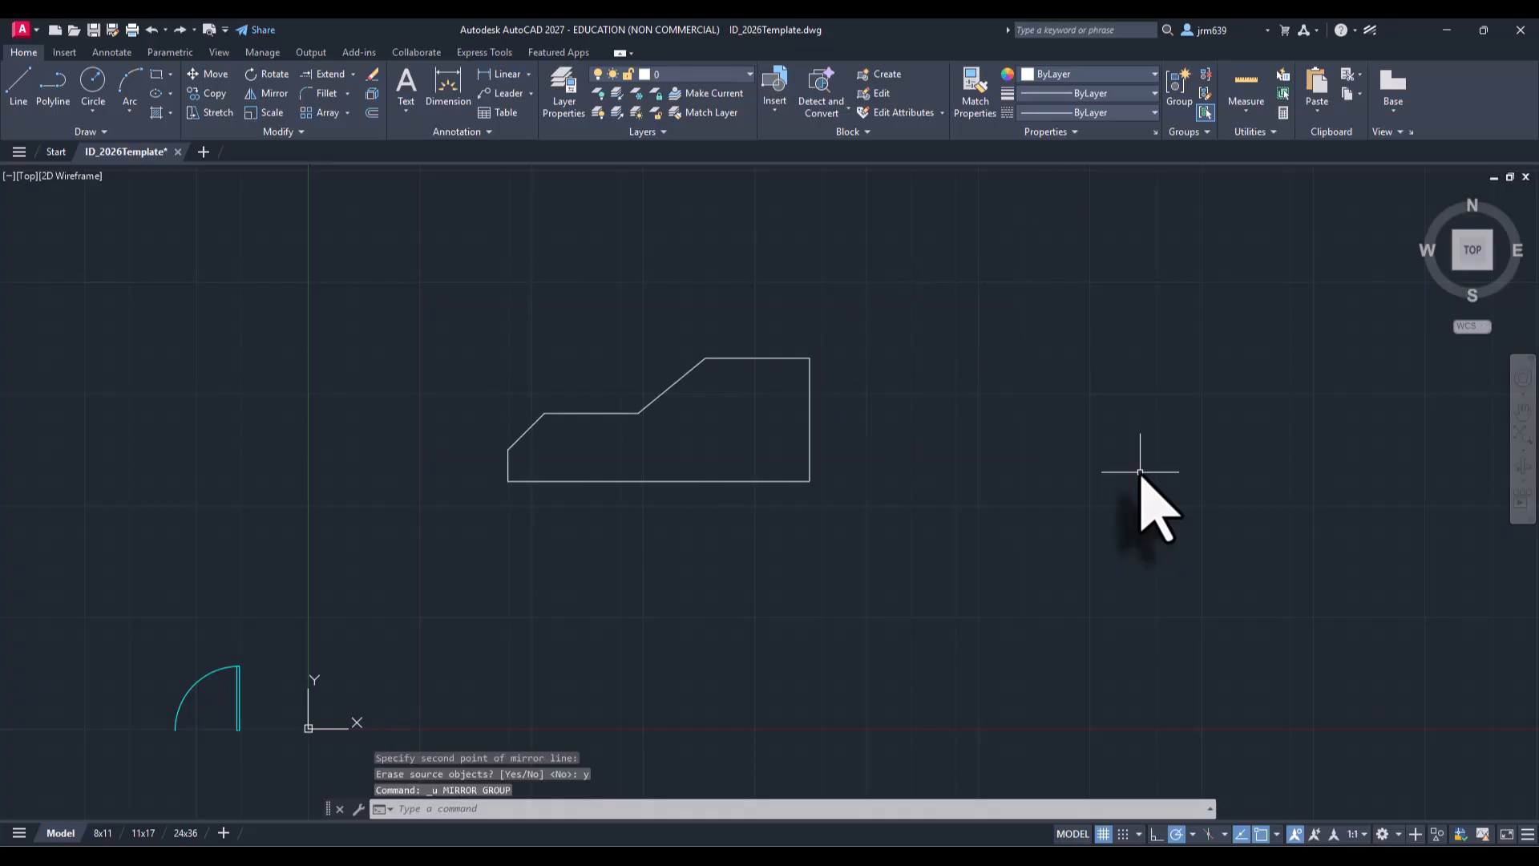
Step: Mirror the profile about a vertical line just right of it, keeping the source object
left_click(938, 515)
left_click(505, 332)
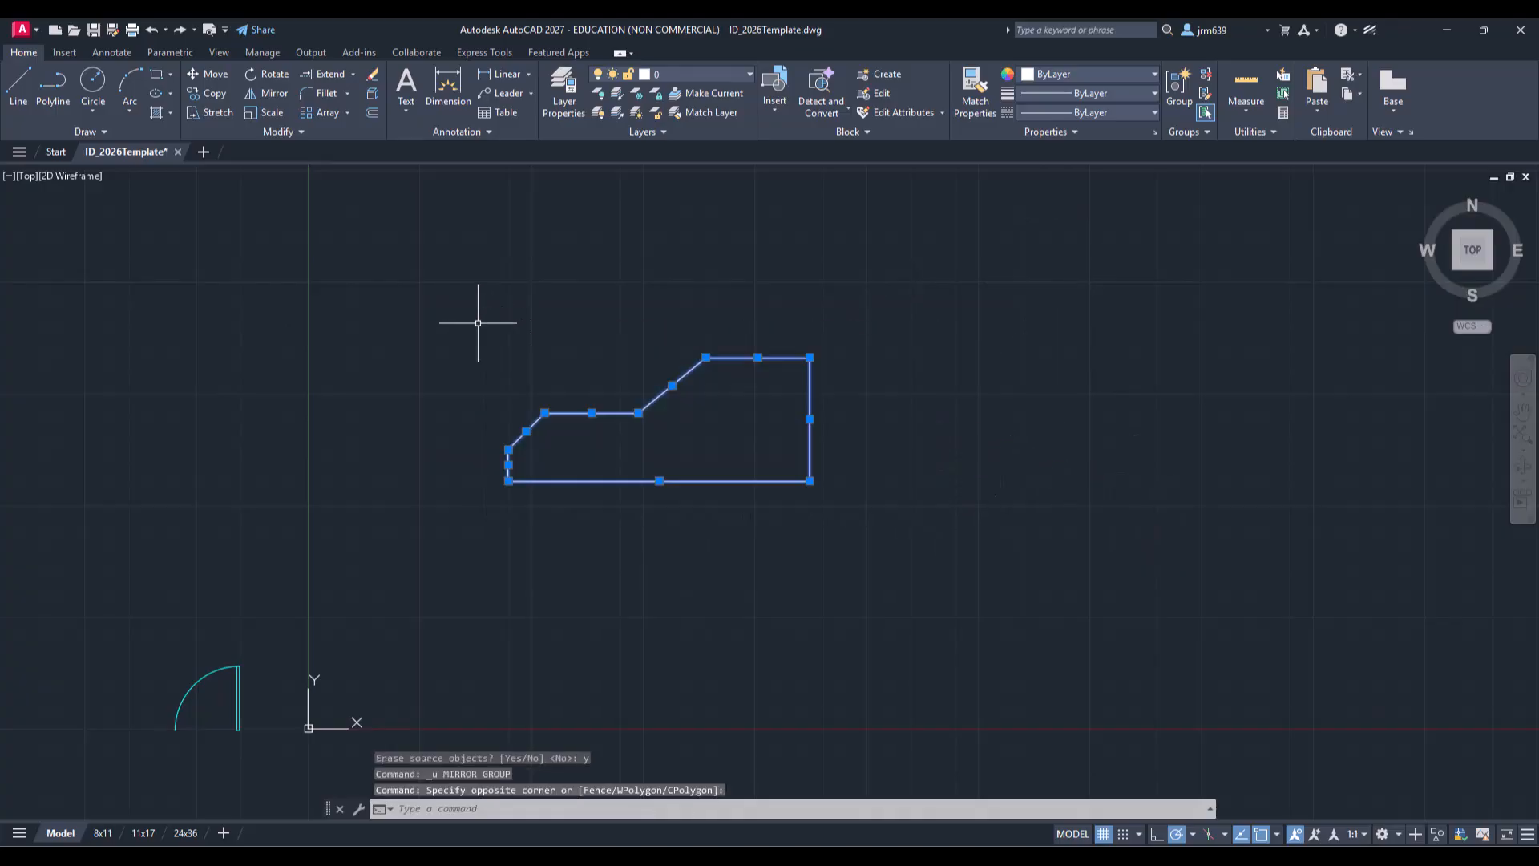
left_click(271, 94)
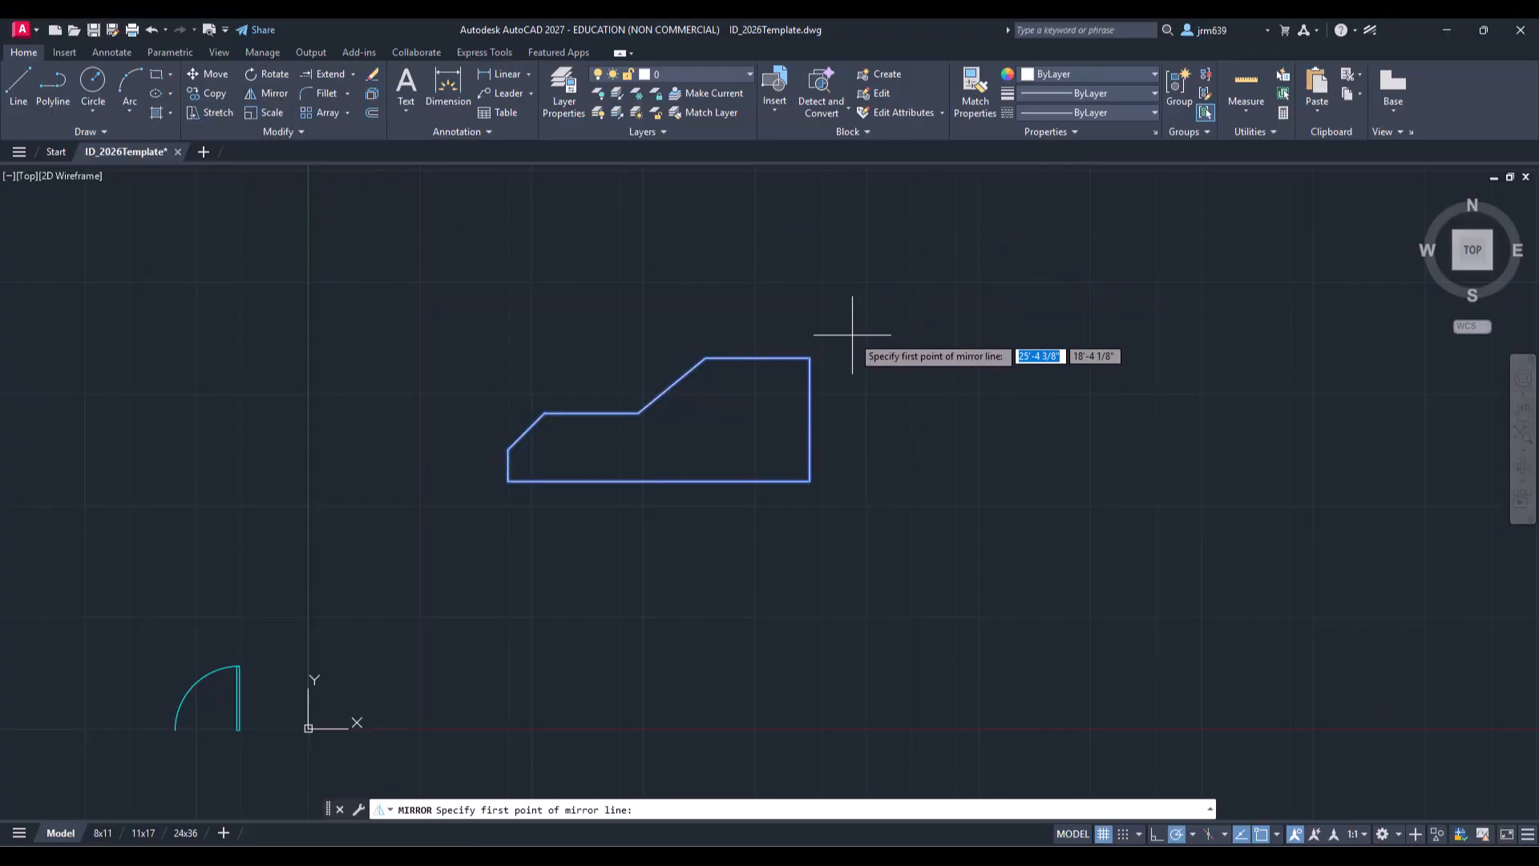
left_click(852, 335)
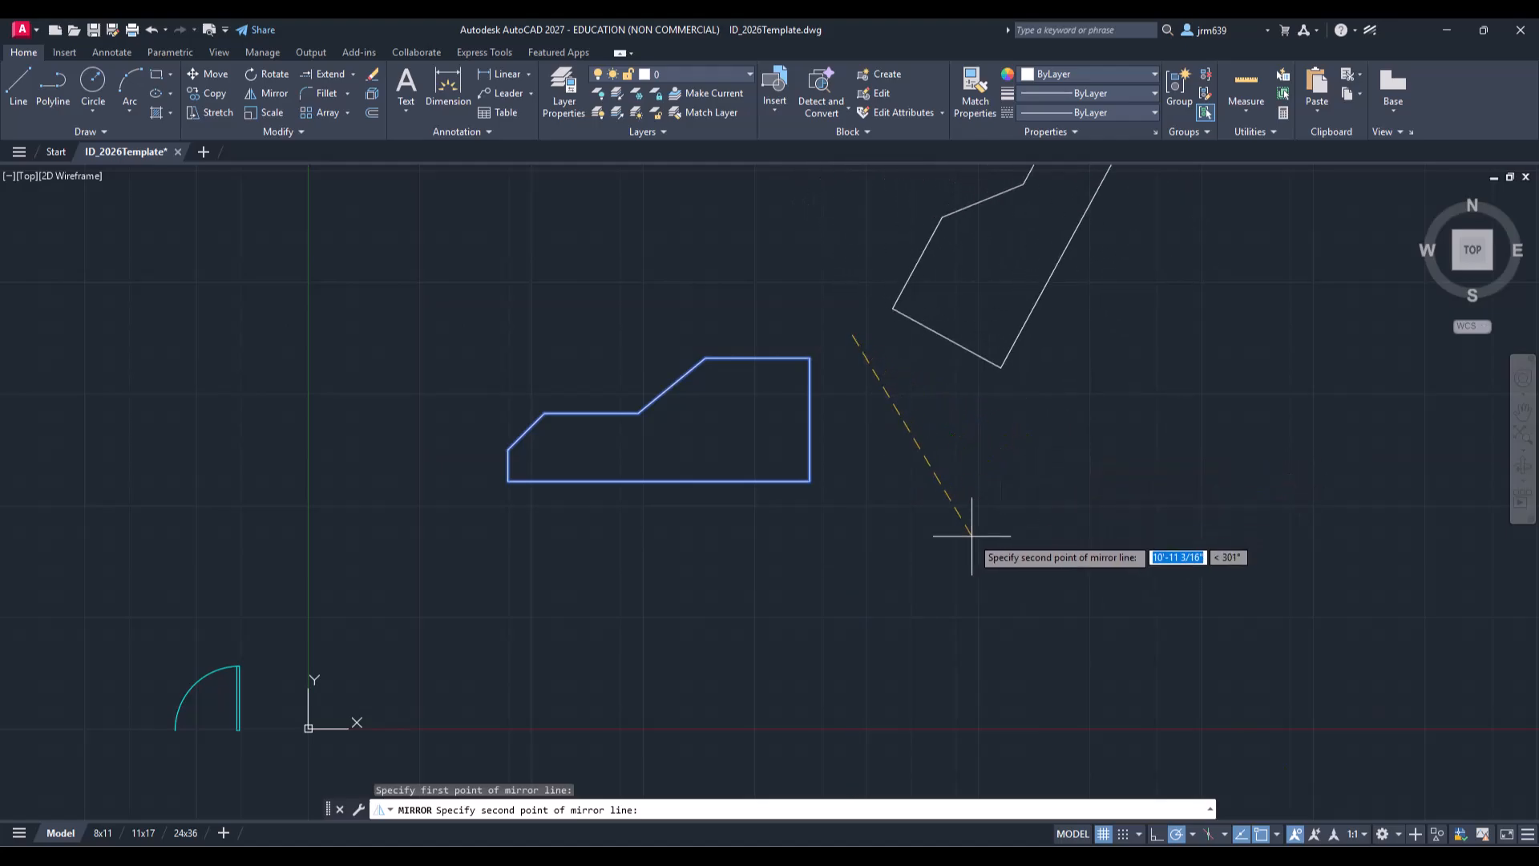
left_click(852, 563)
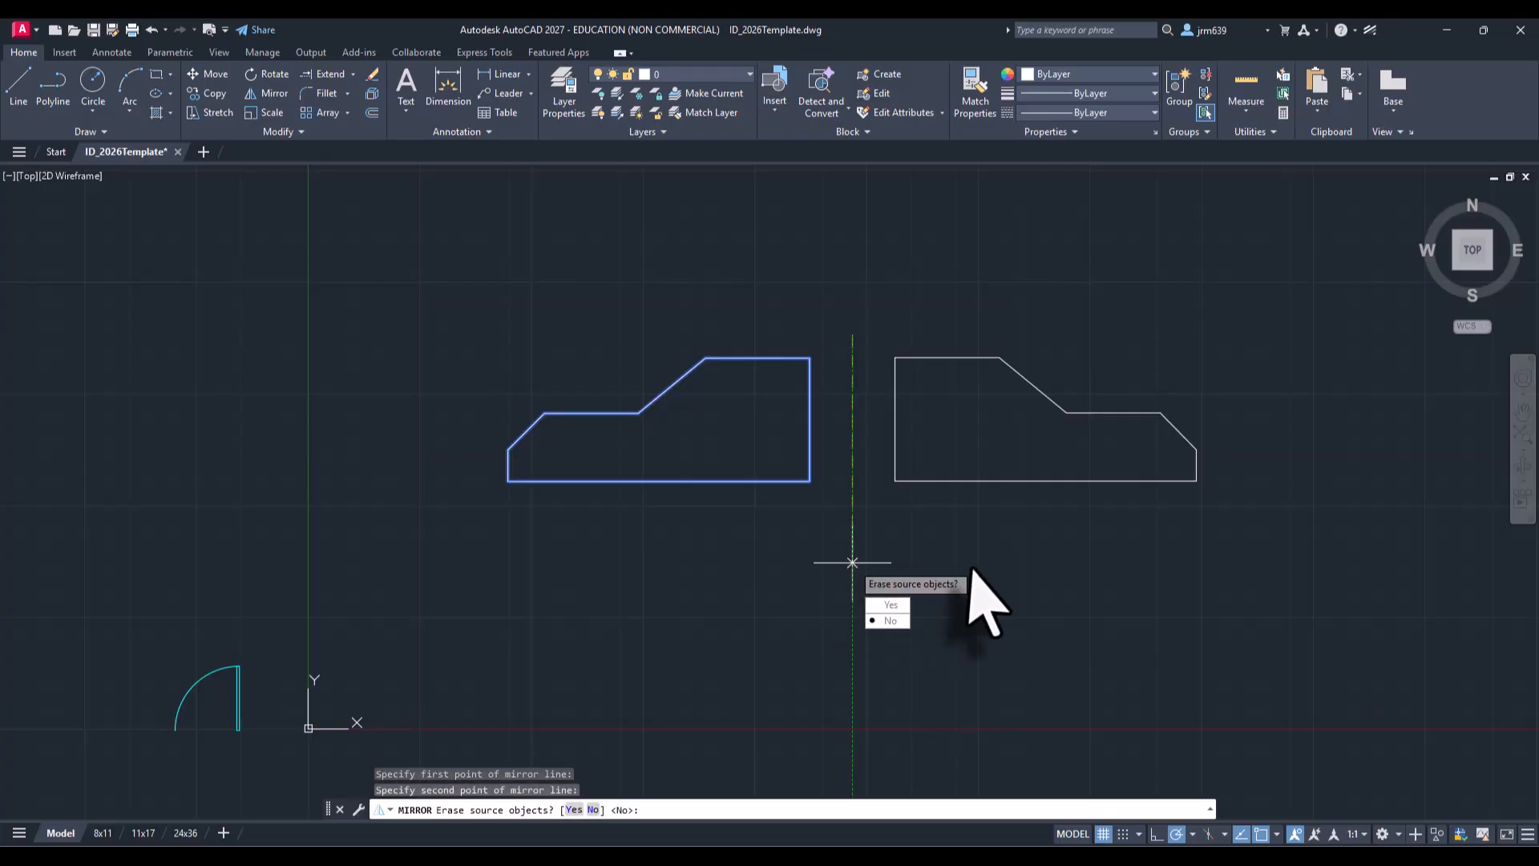
type("n")
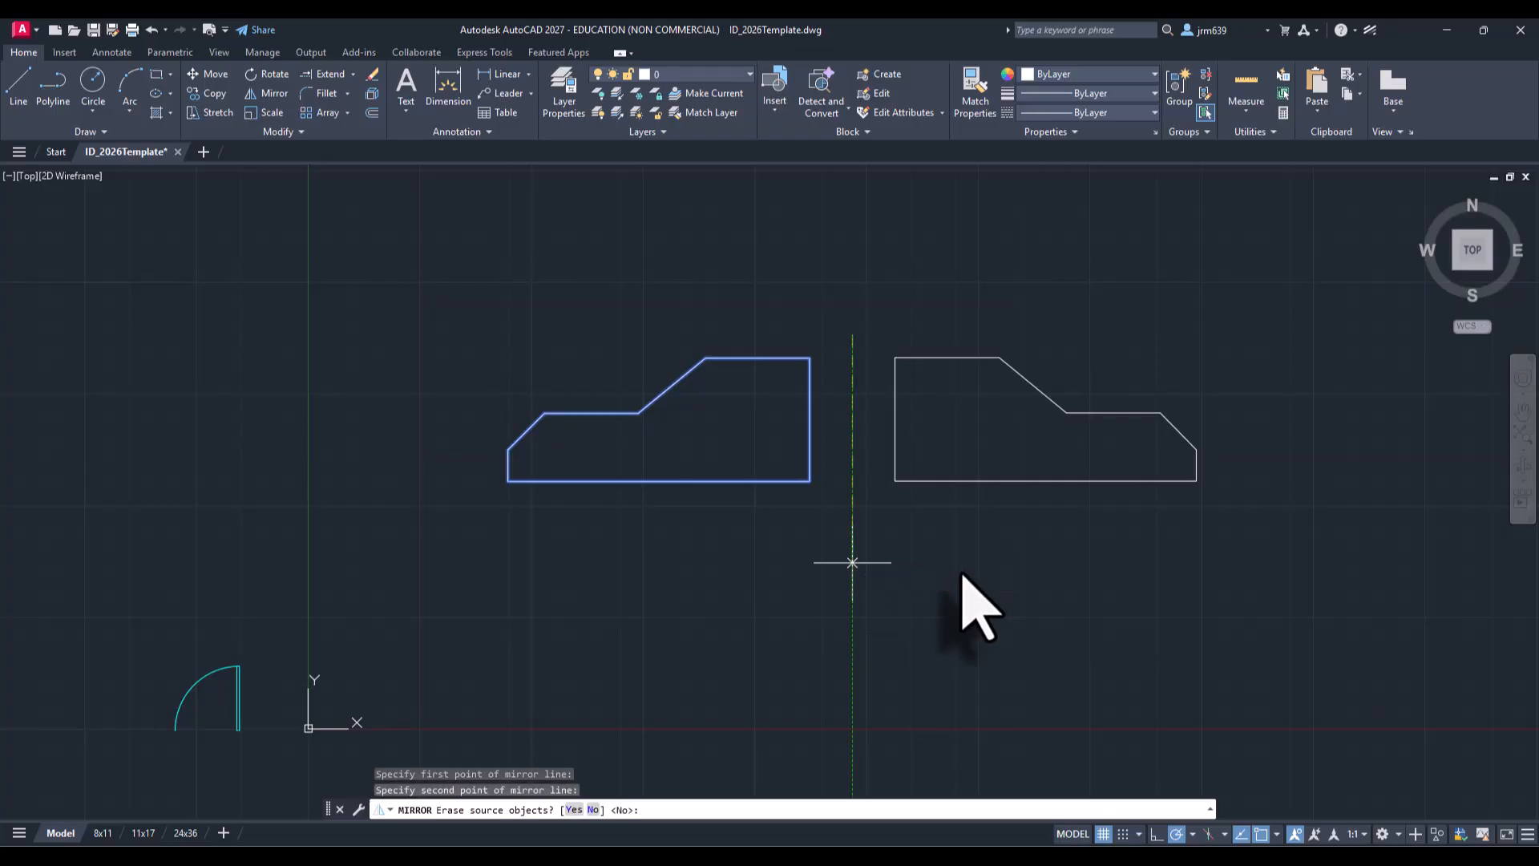
key("Return")
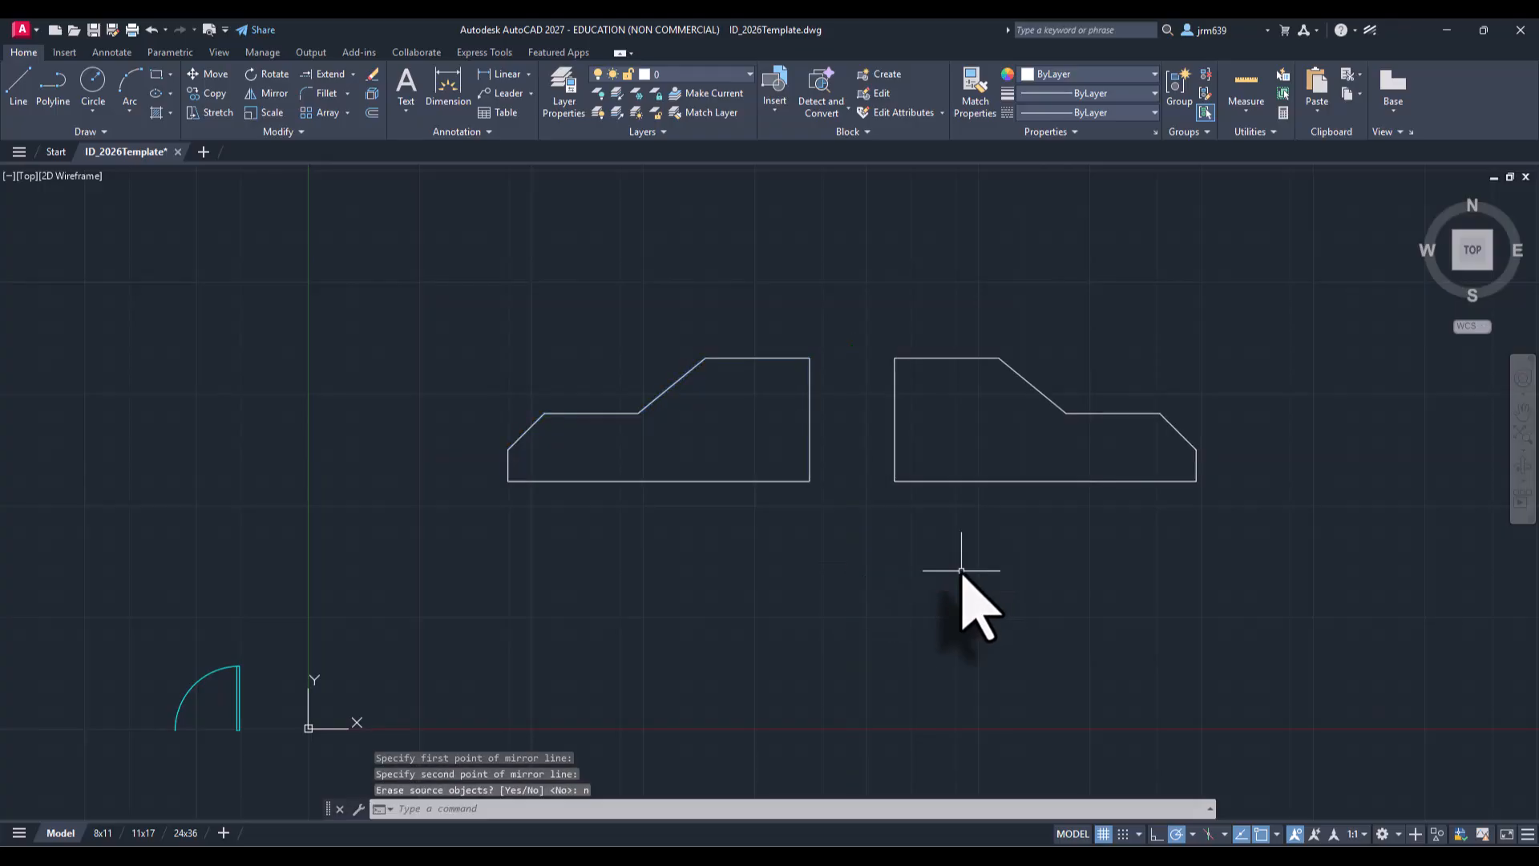
Step: Mirror the right-hand copy about a 135° diagonal line below it, keeping the source object
left_click(1244, 507)
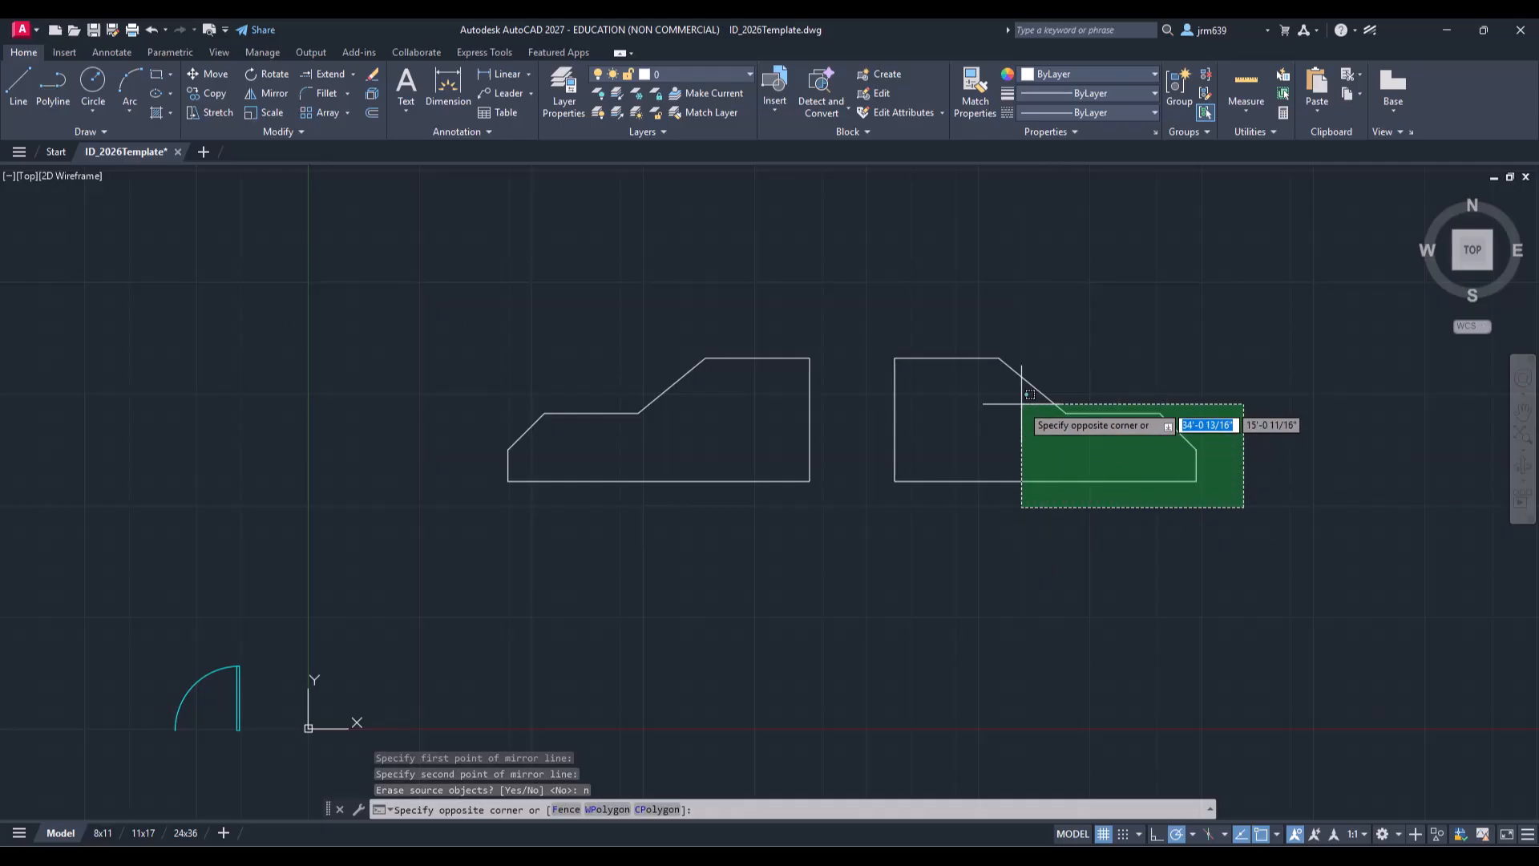
left_click(882, 337)
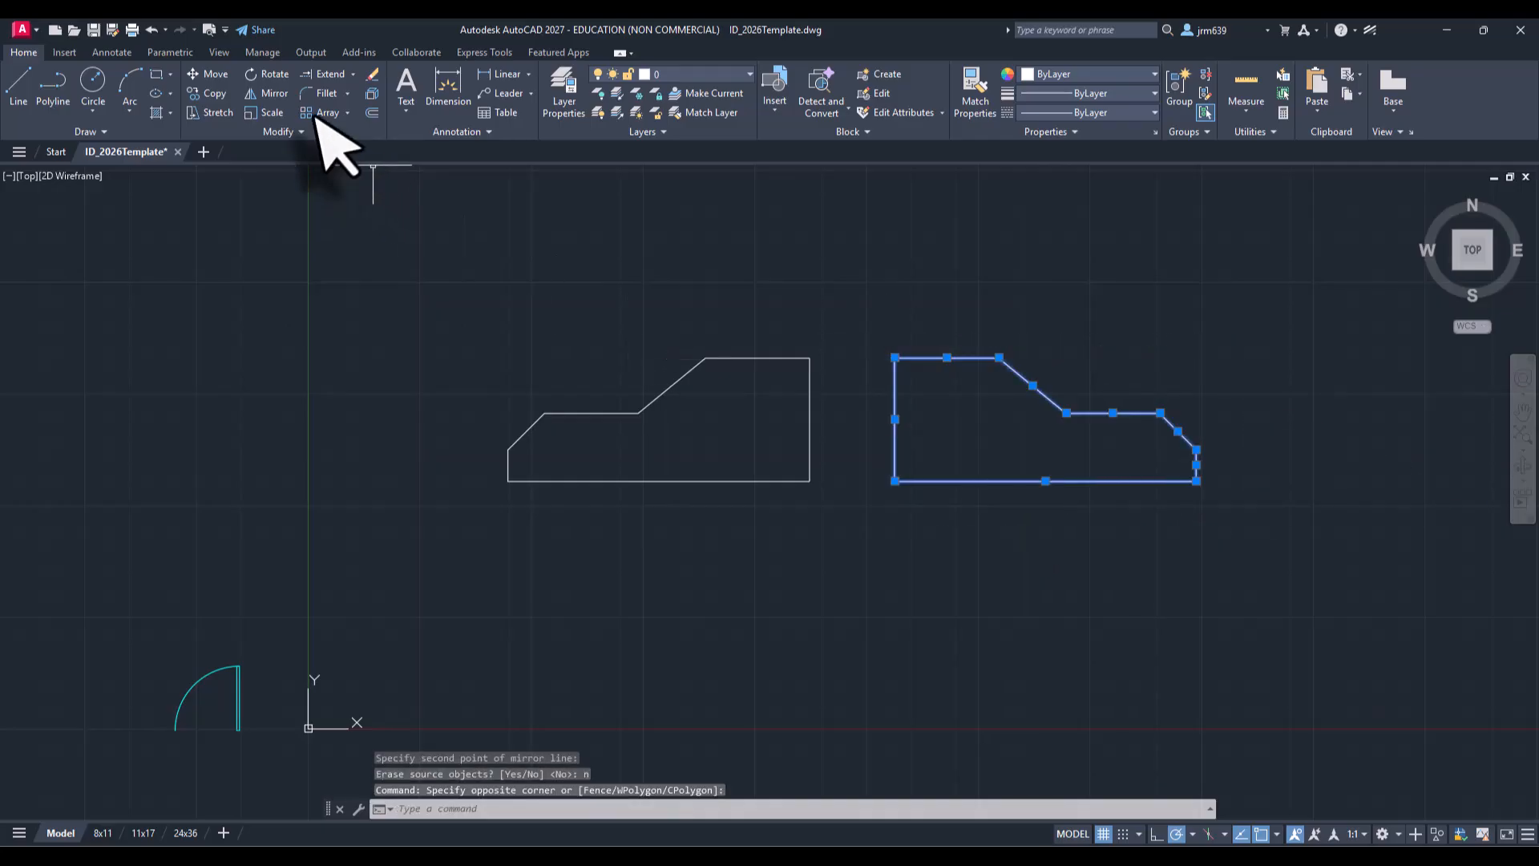
left_click(273, 94)
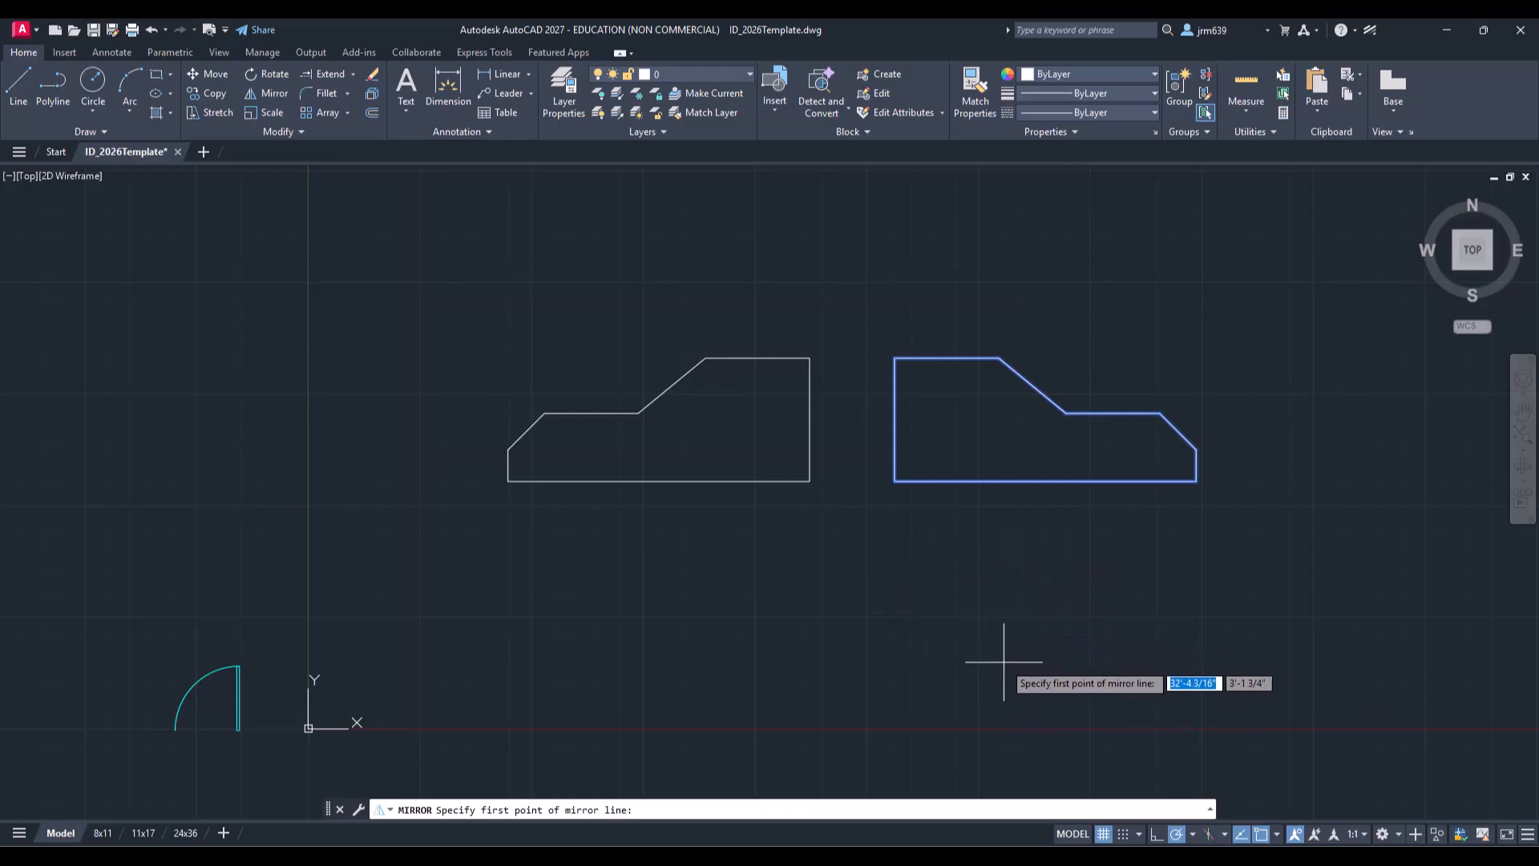
left_click(1015, 671)
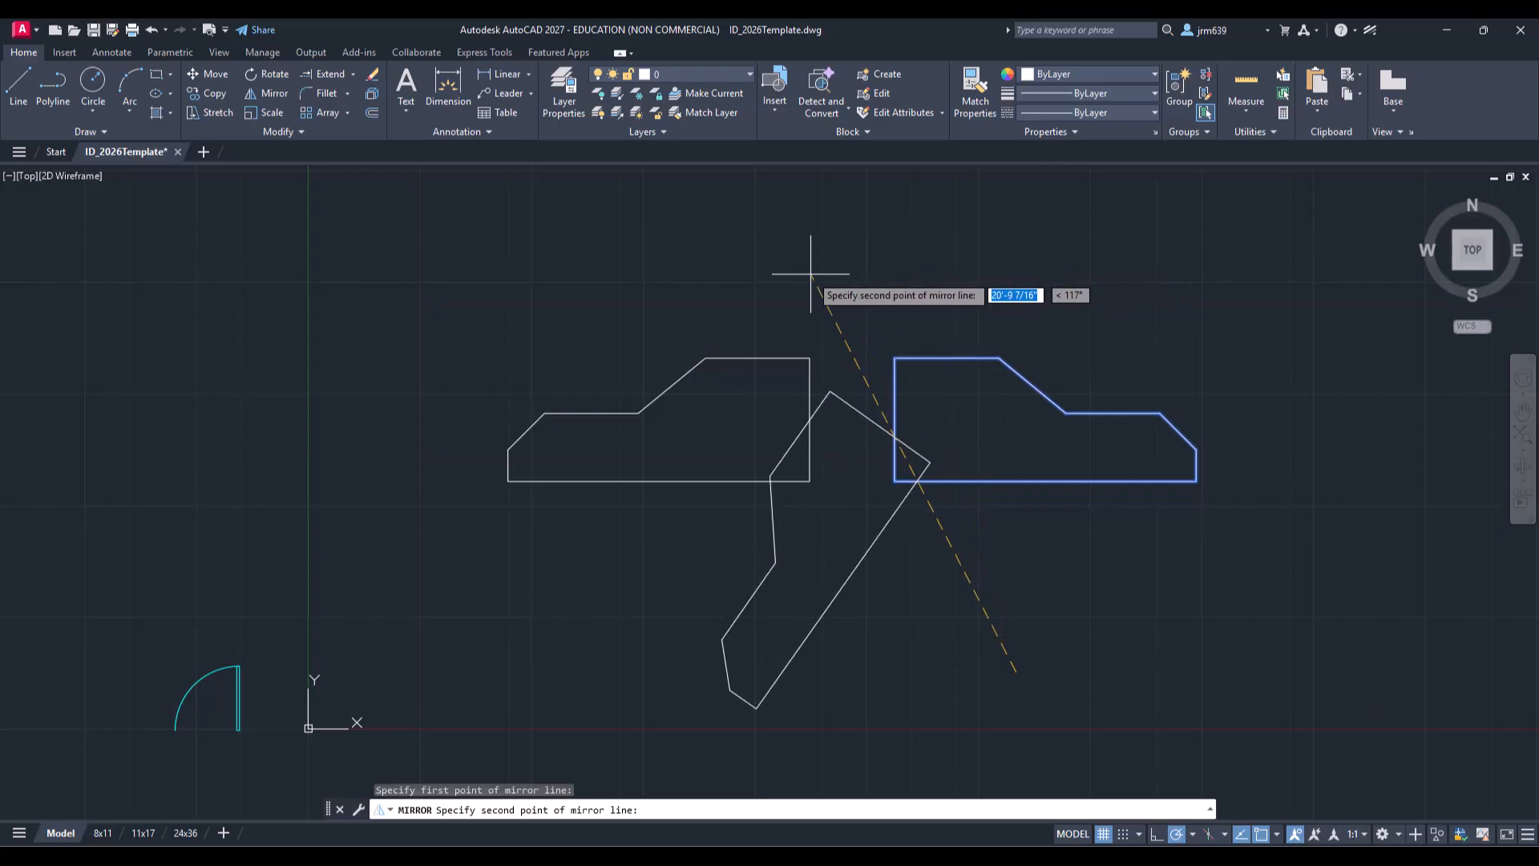
left_click(631, 285)
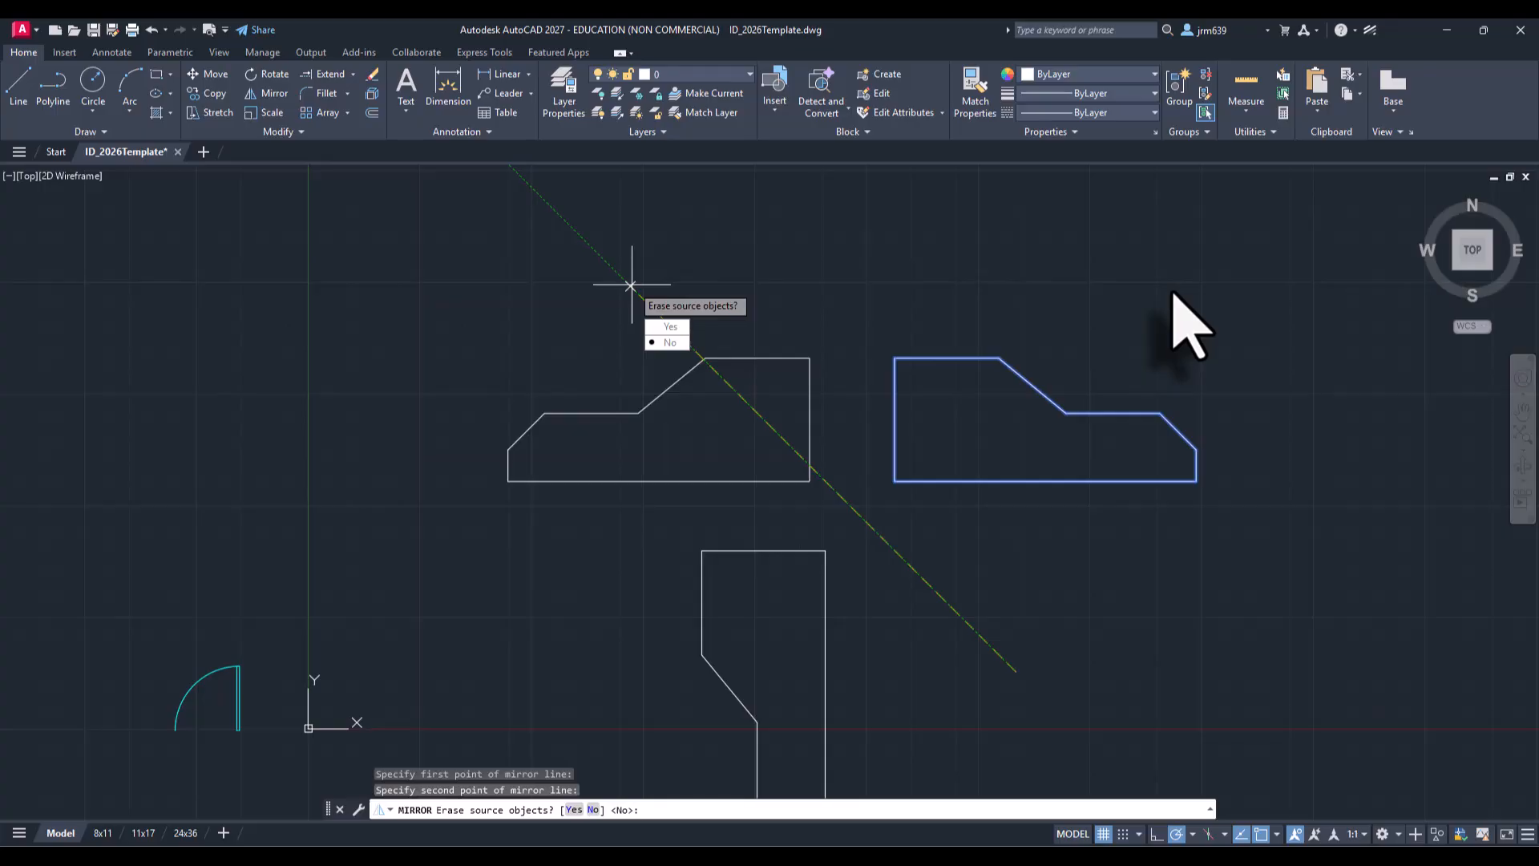
type("n")
key("Return")
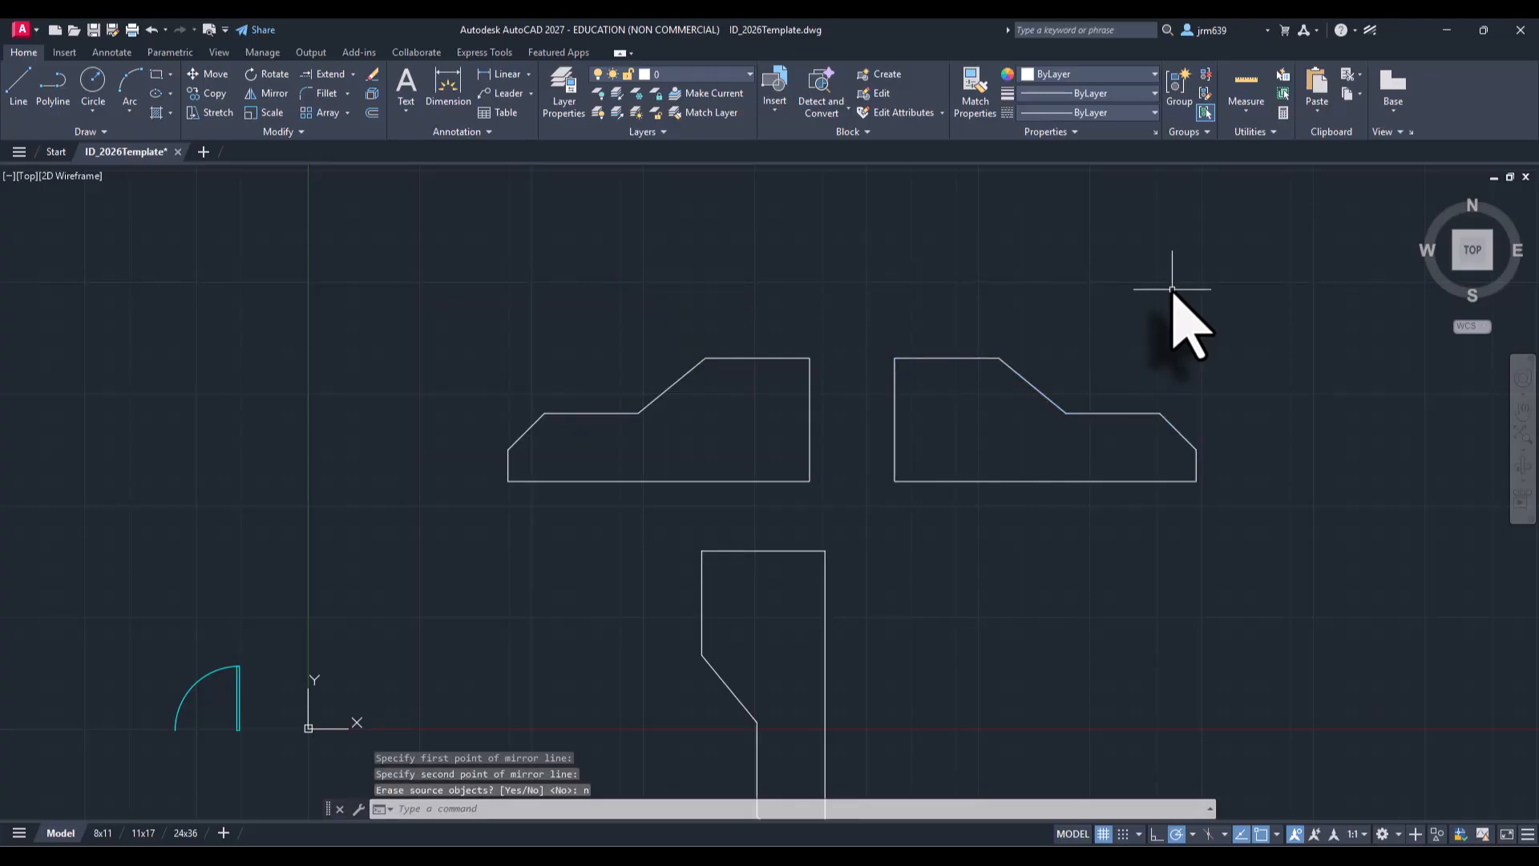
scroll(1120, 353, "down", 2)
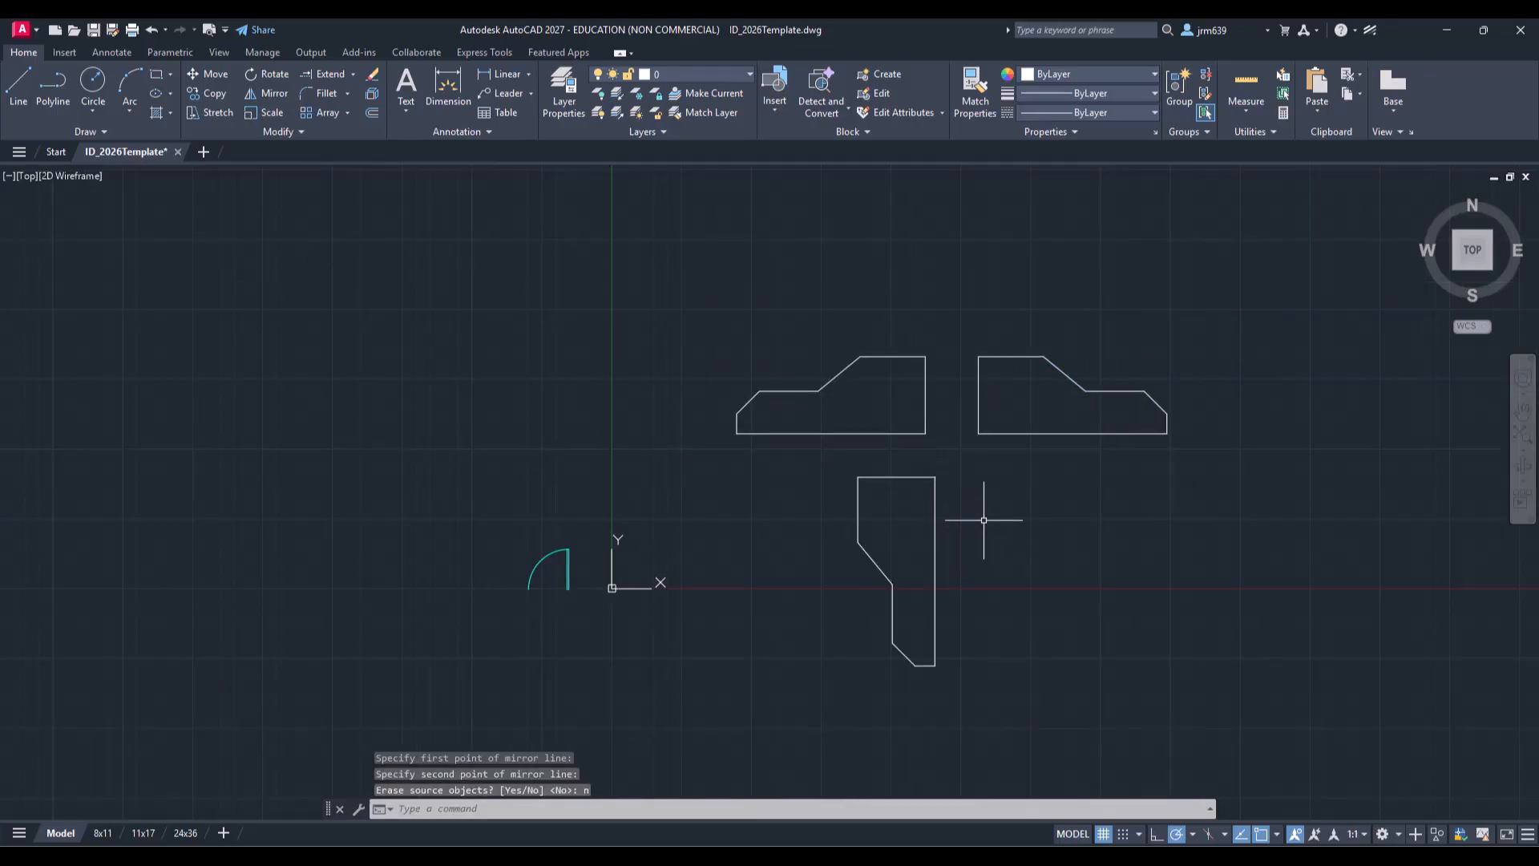